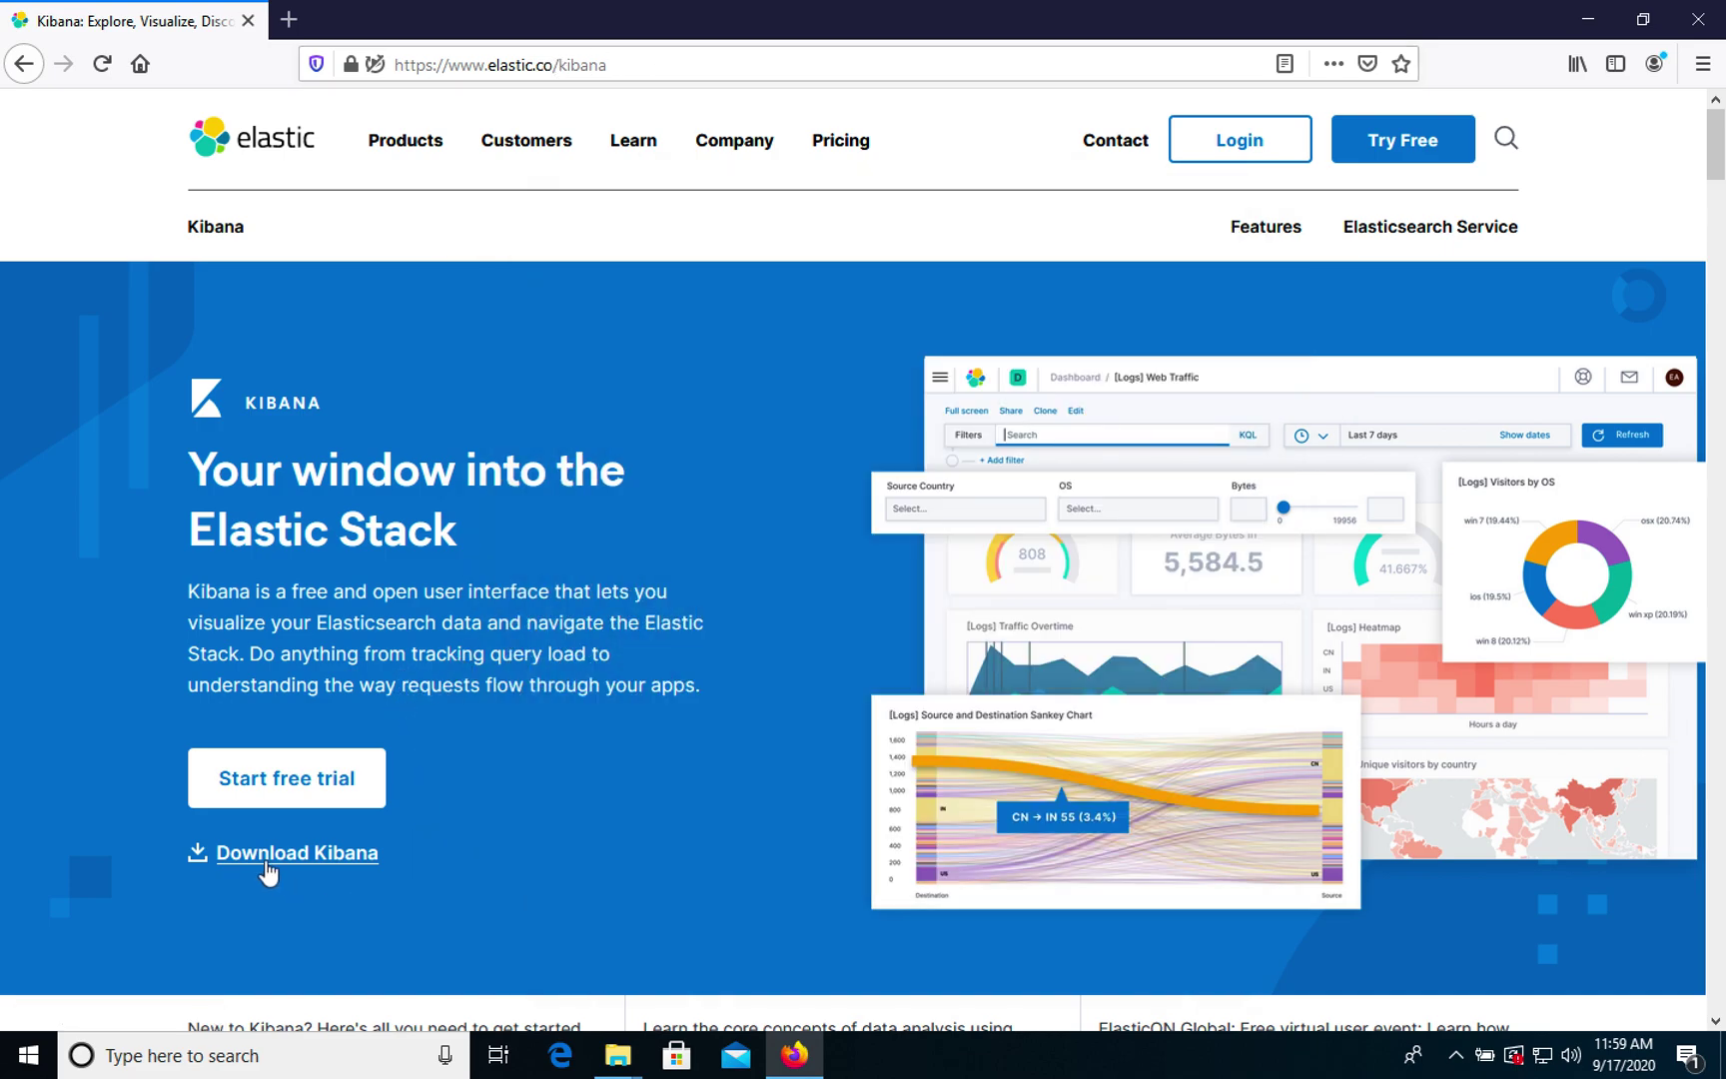
Save kibana-7.9.1-windows-x86_64.zip from the Kibana download page.
click(264, 865)
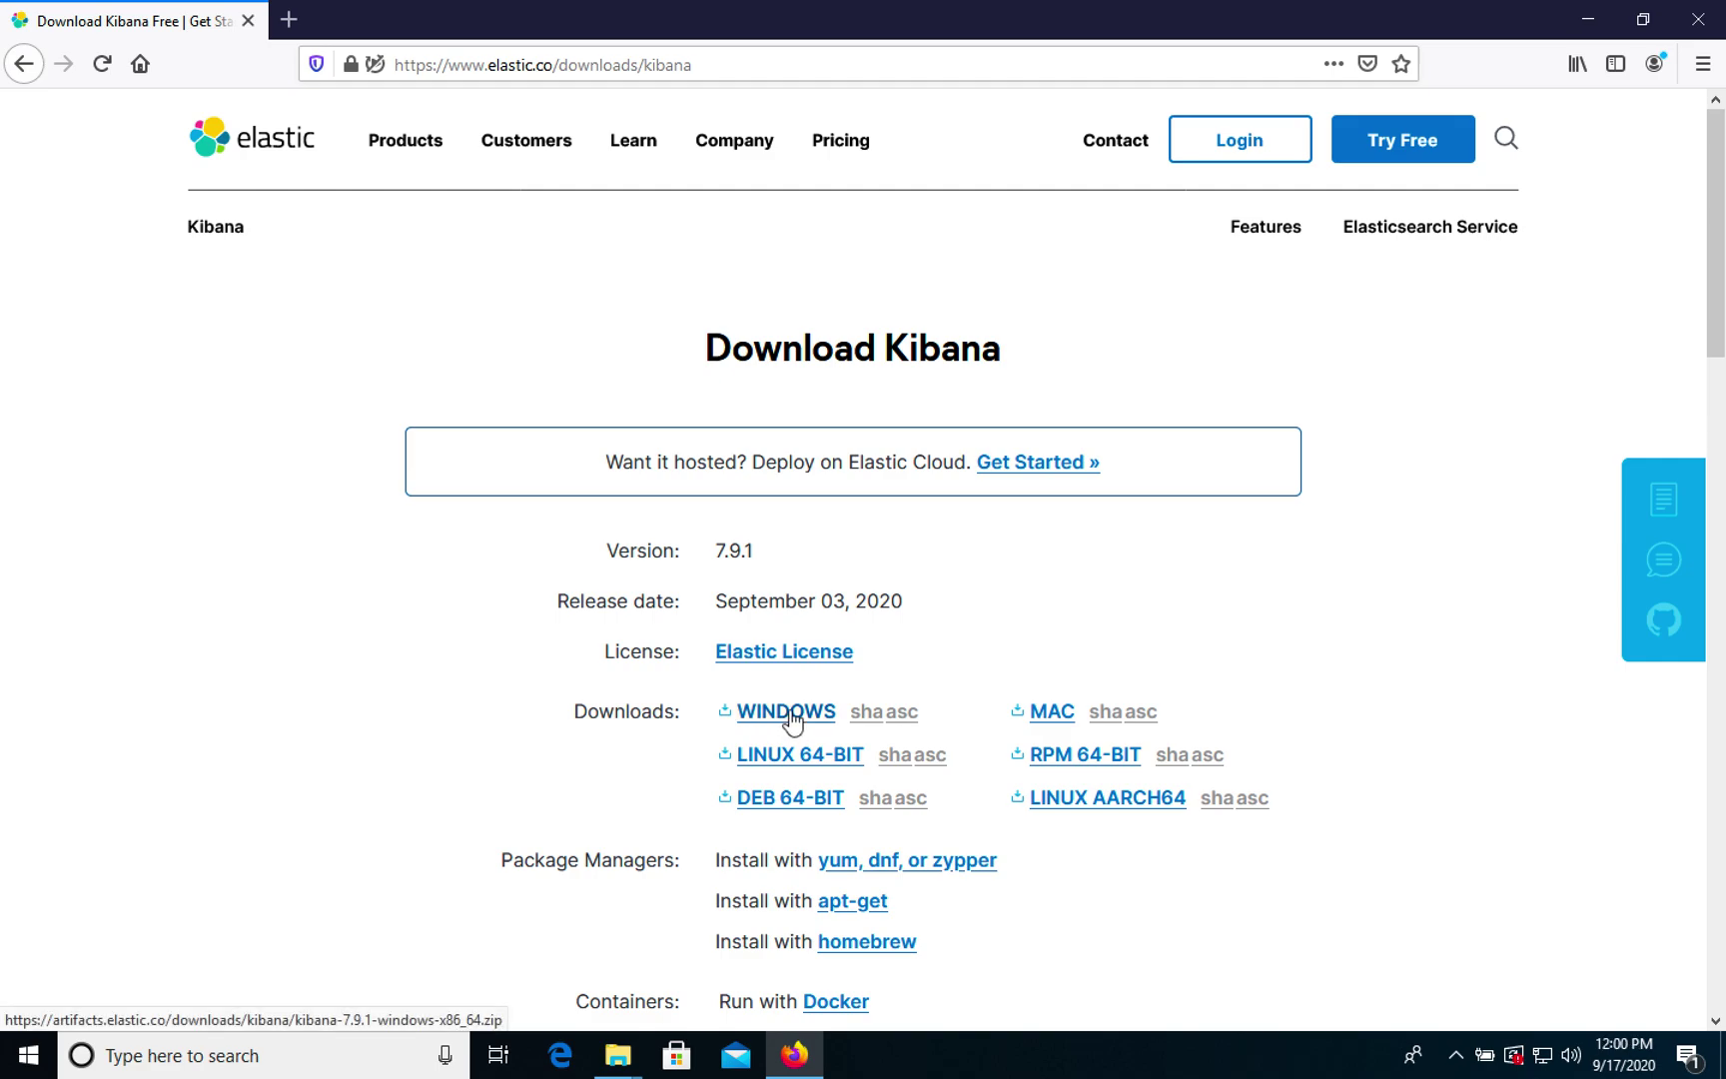
click(791, 715)
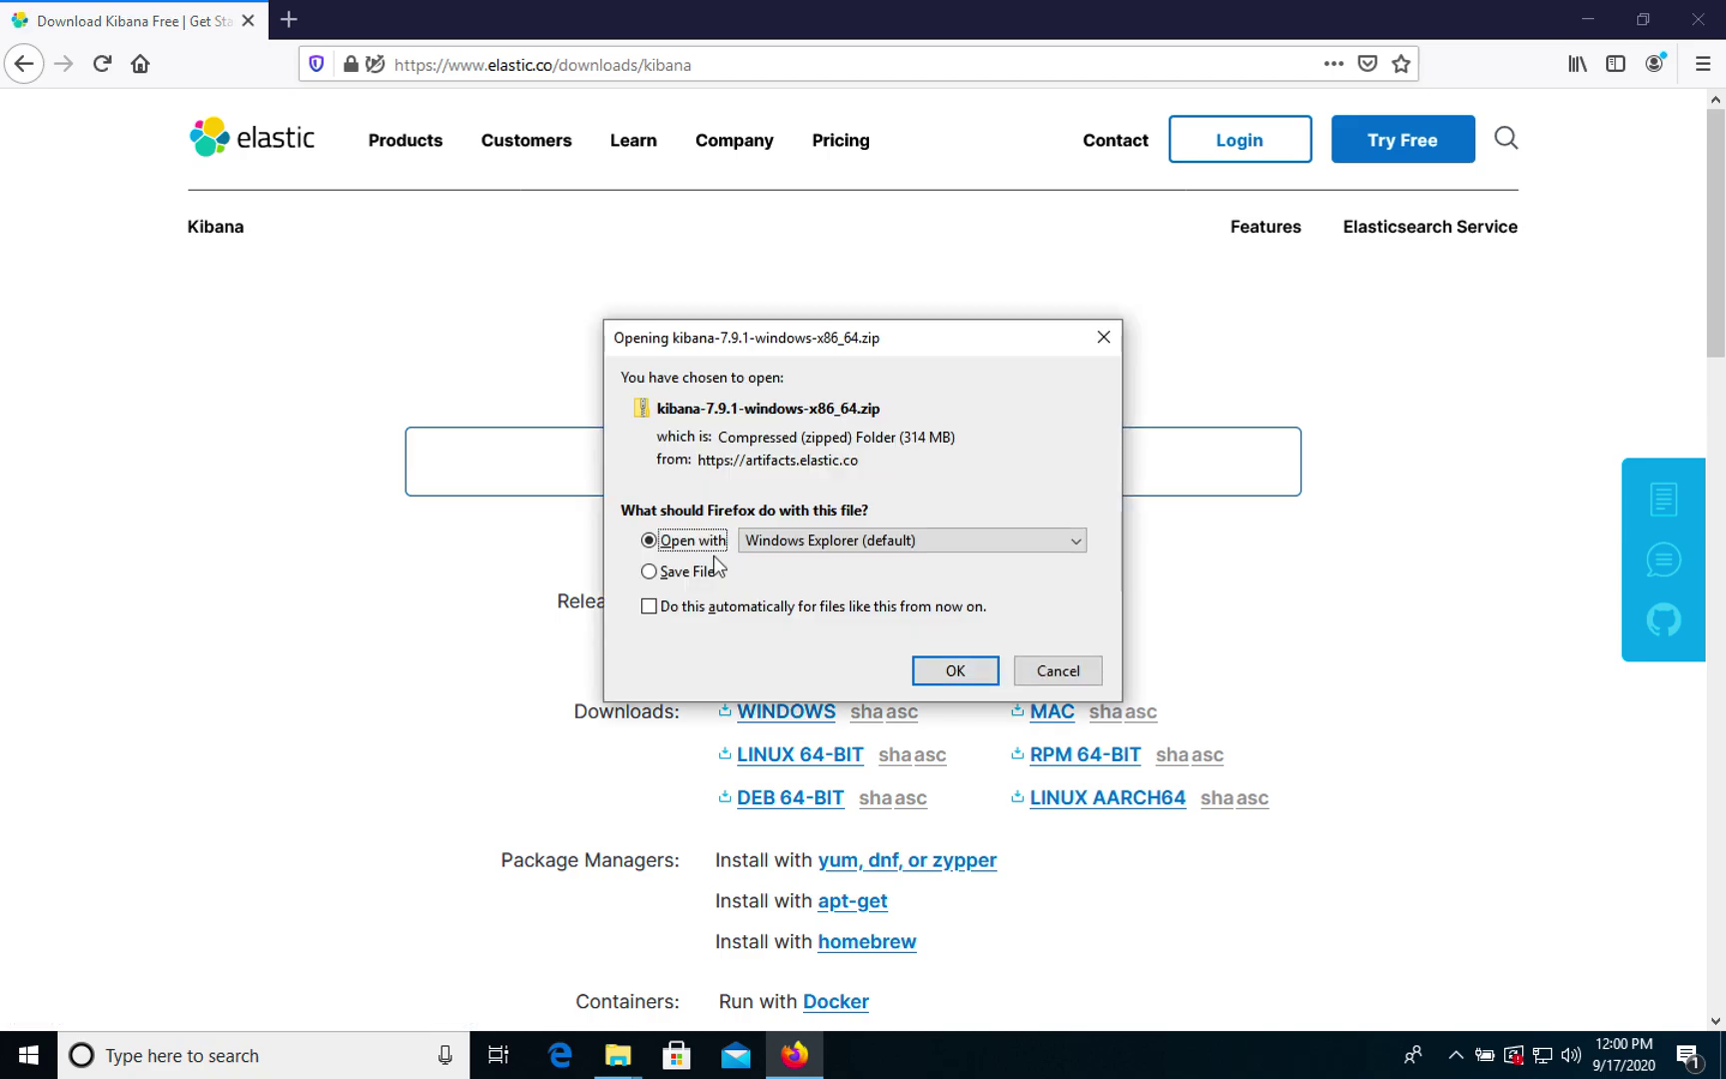
click(688, 573)
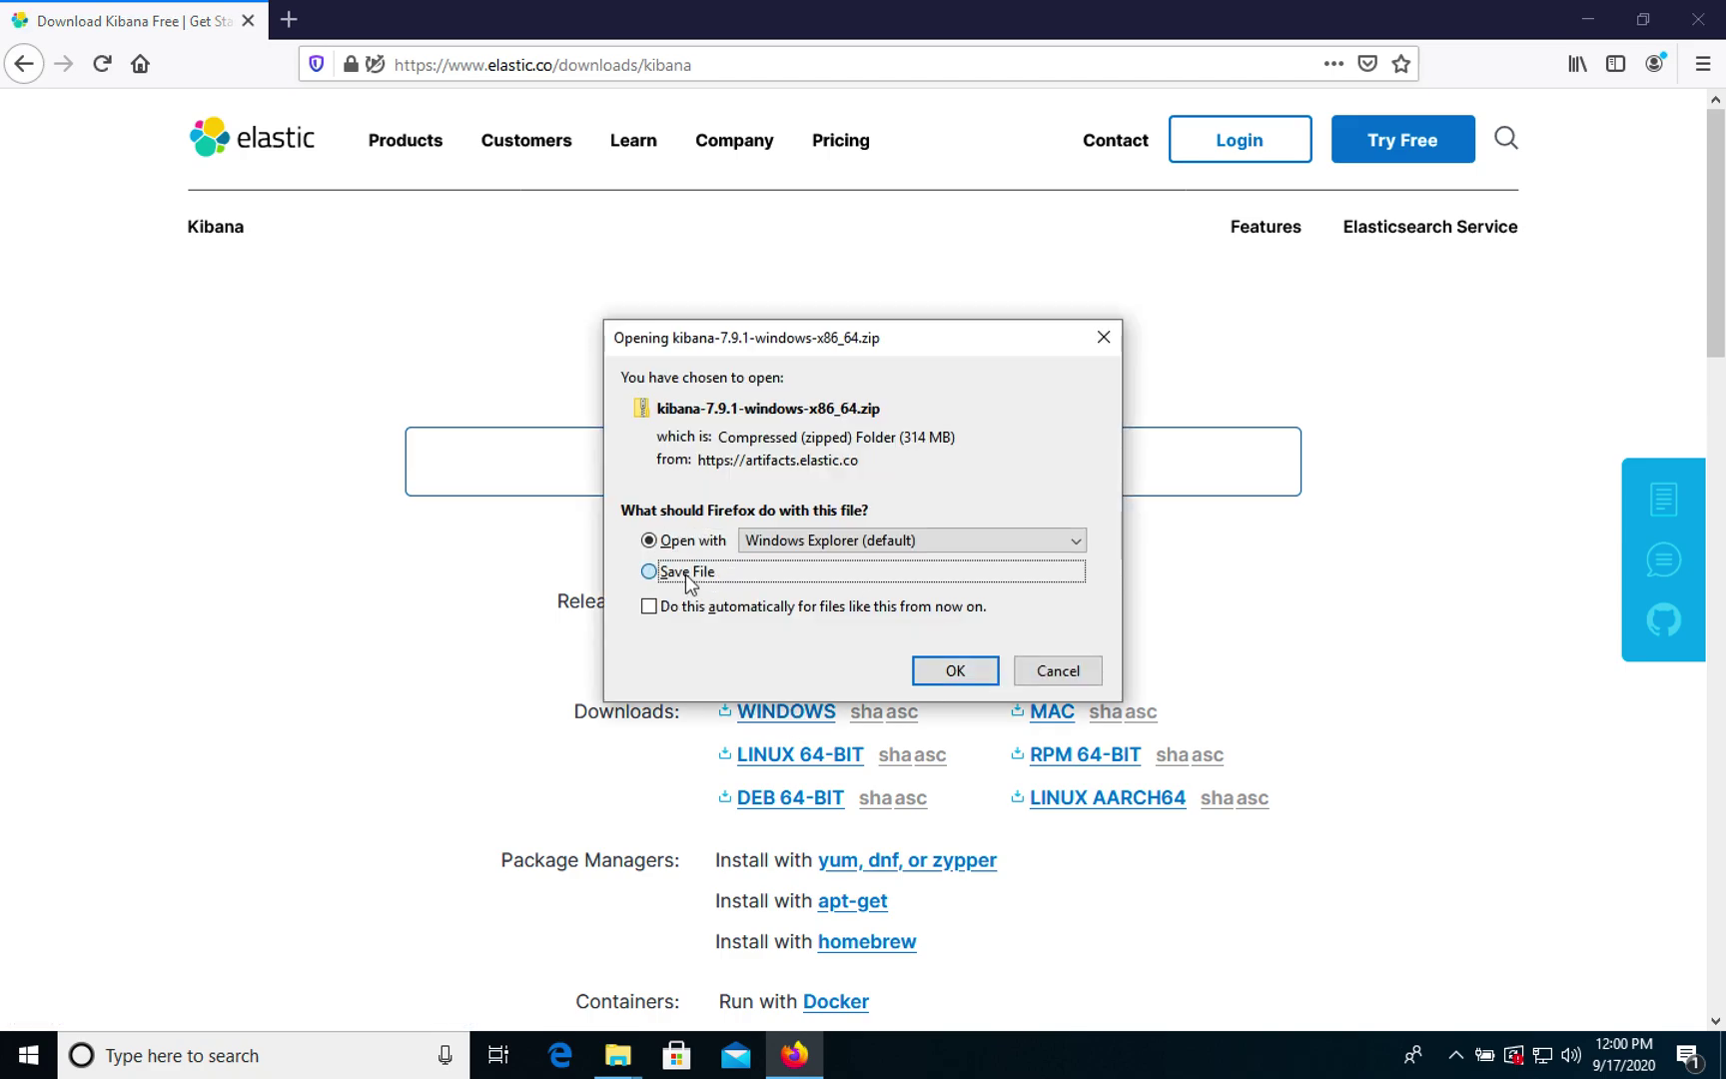
click(955, 680)
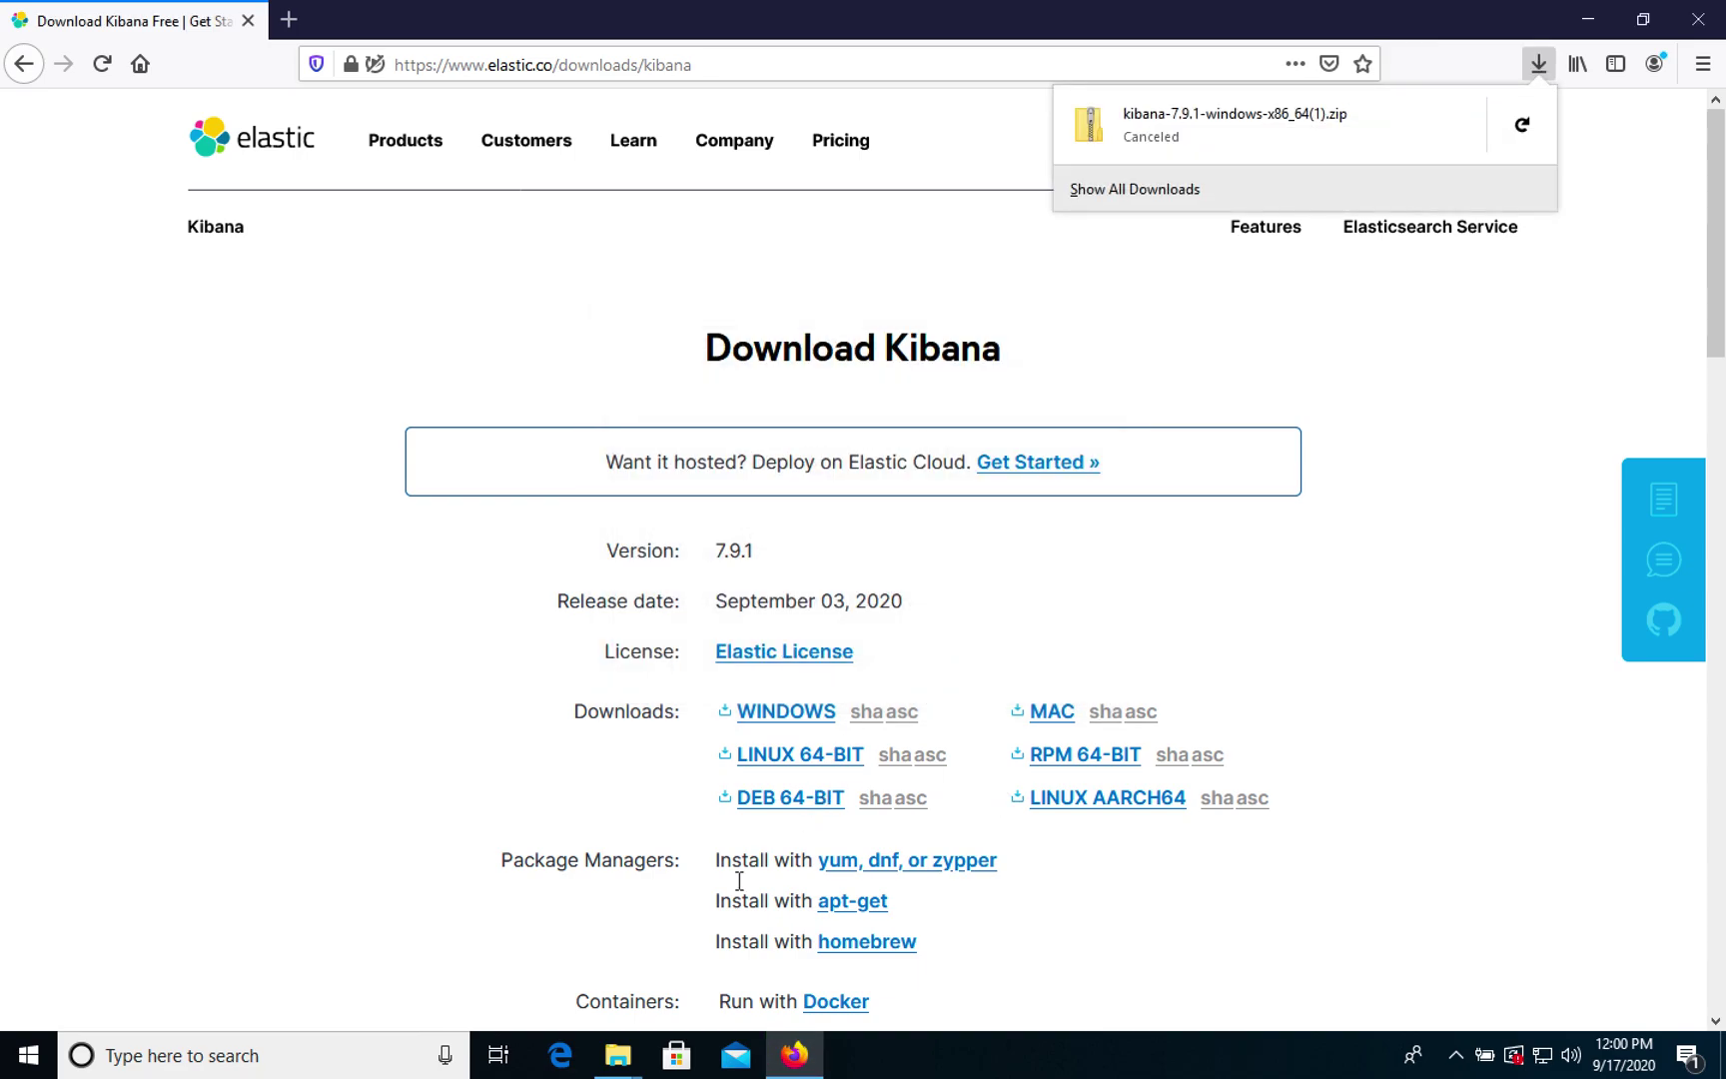
click(624, 1058)
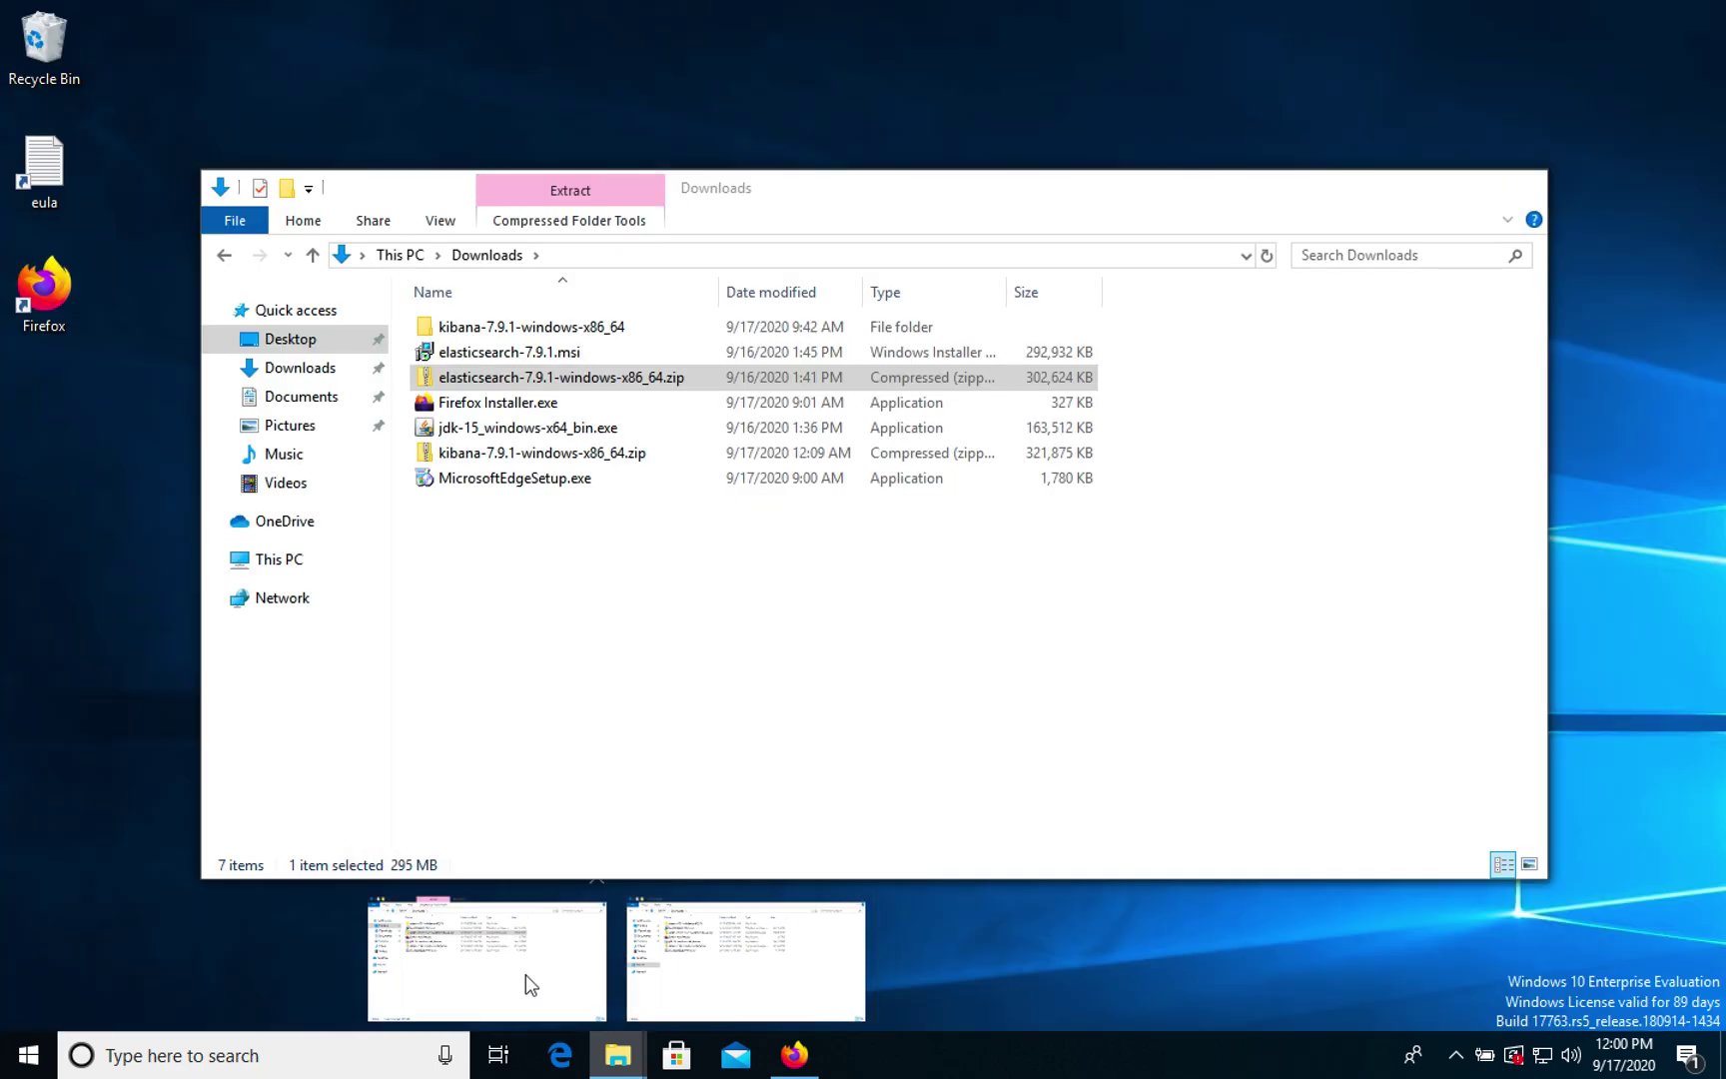
Select kibana-7.9.1-windows-x86_64.zip in Downloads, start Extract All, and cancel it.
click(525, 974)
click(604, 599)
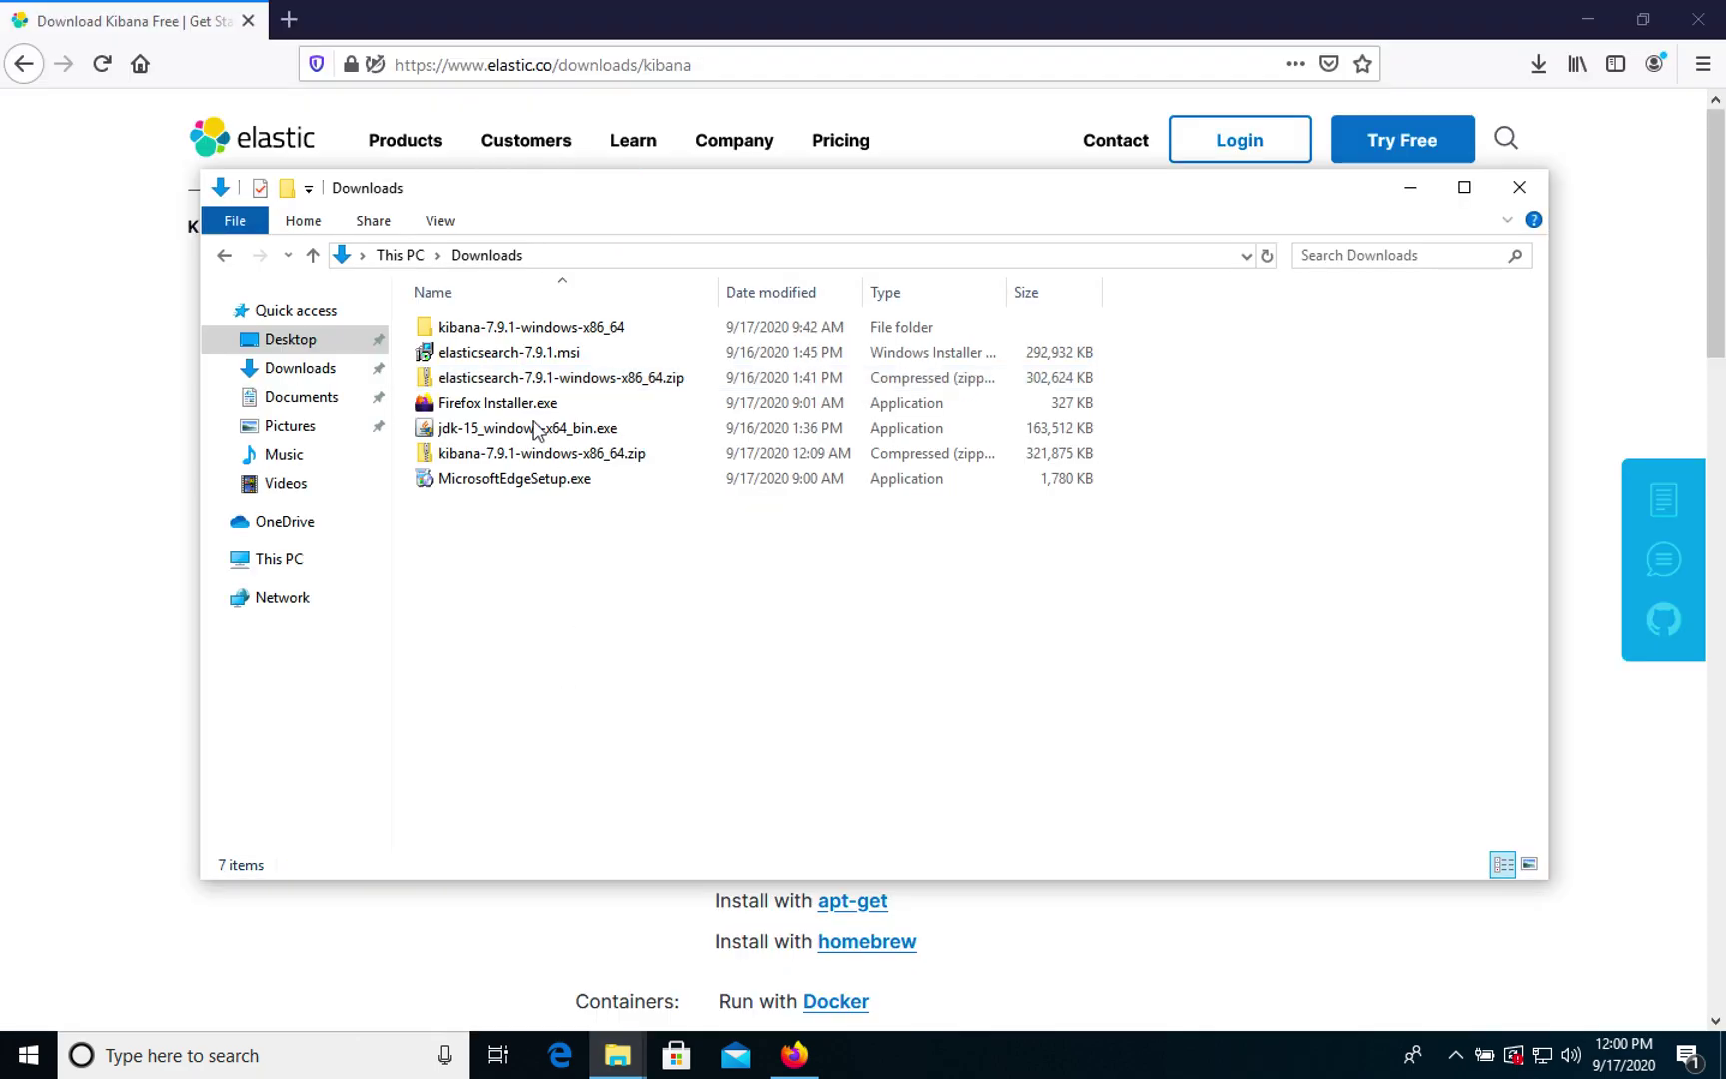
click(491, 384)
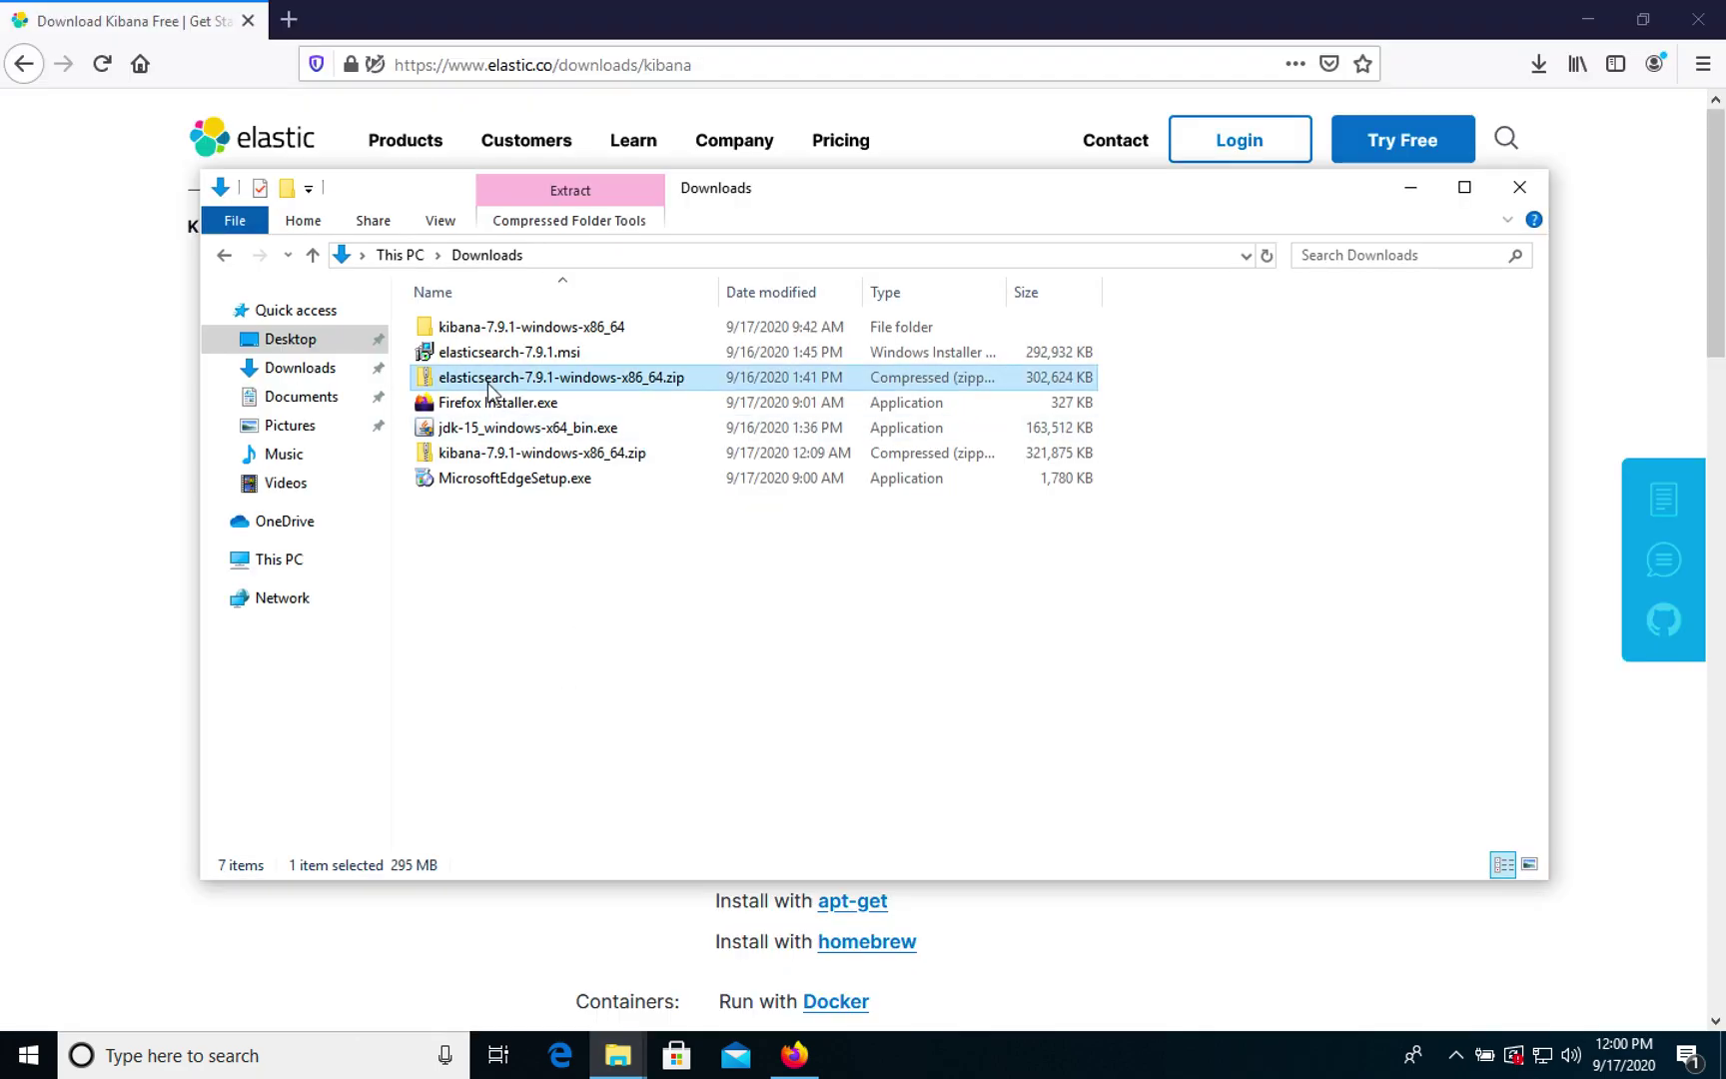
click(487, 454)
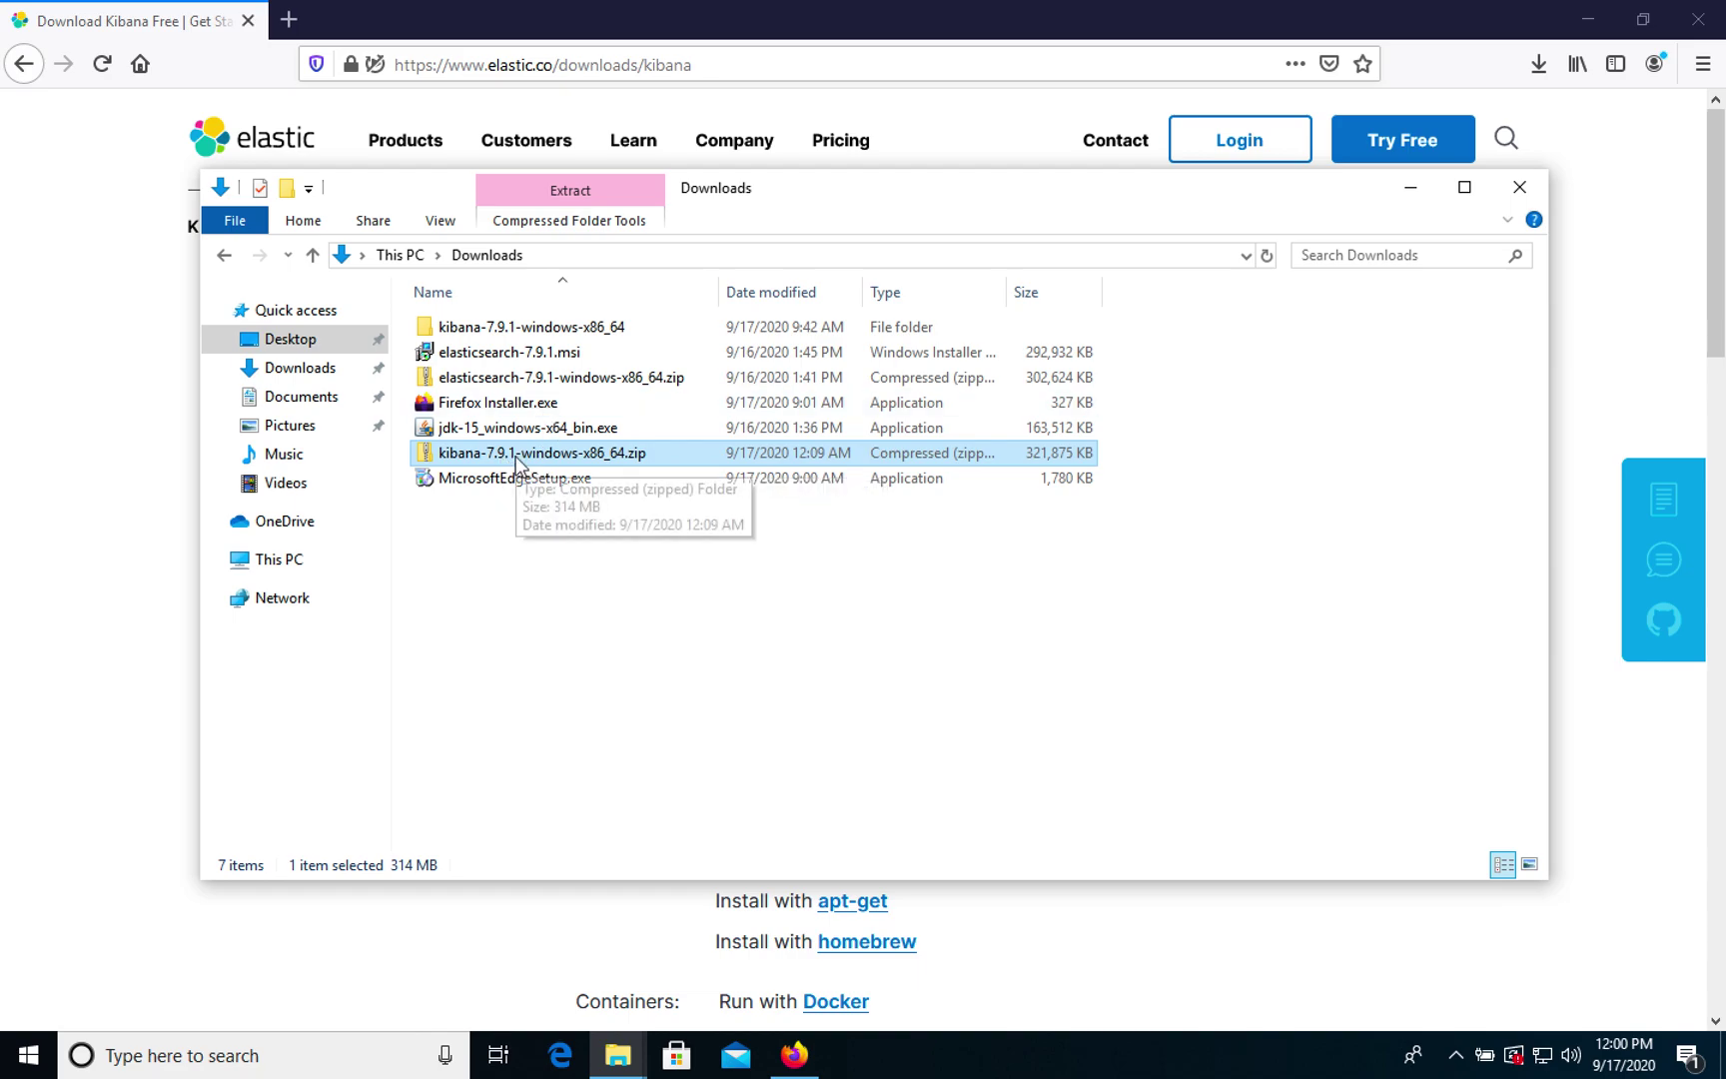
right_click(515, 456)
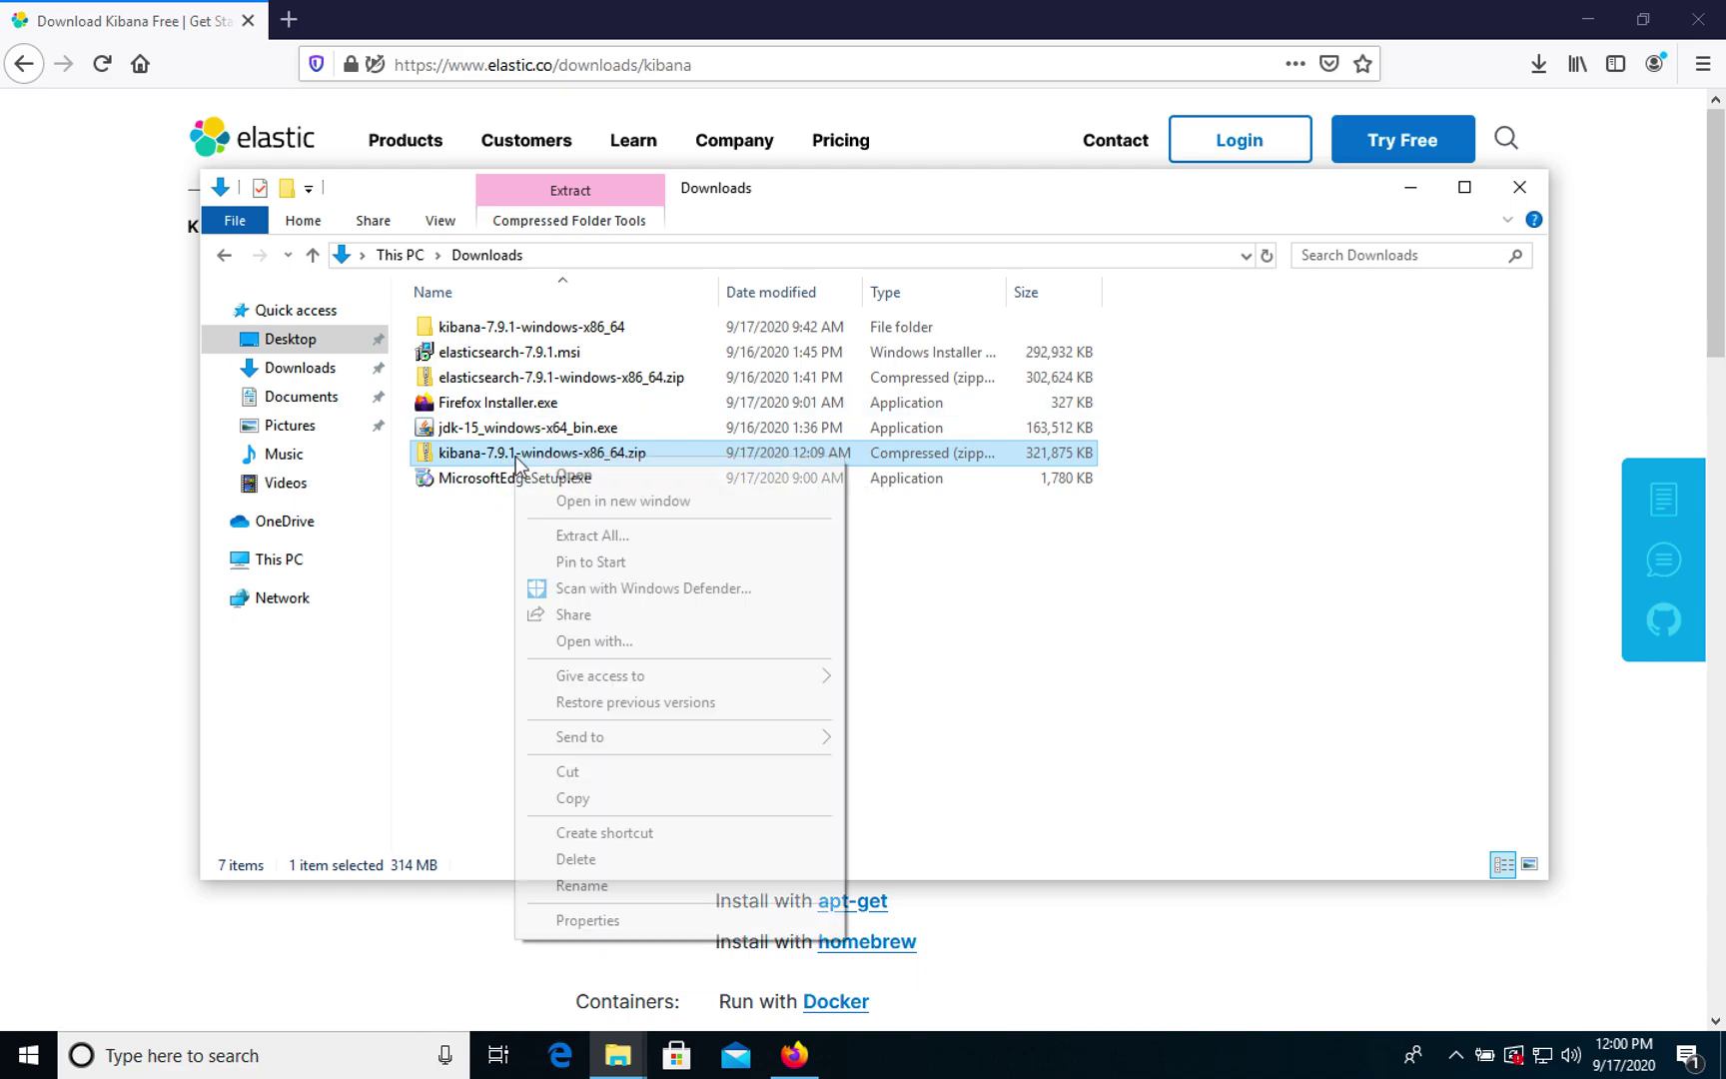
click(642, 541)
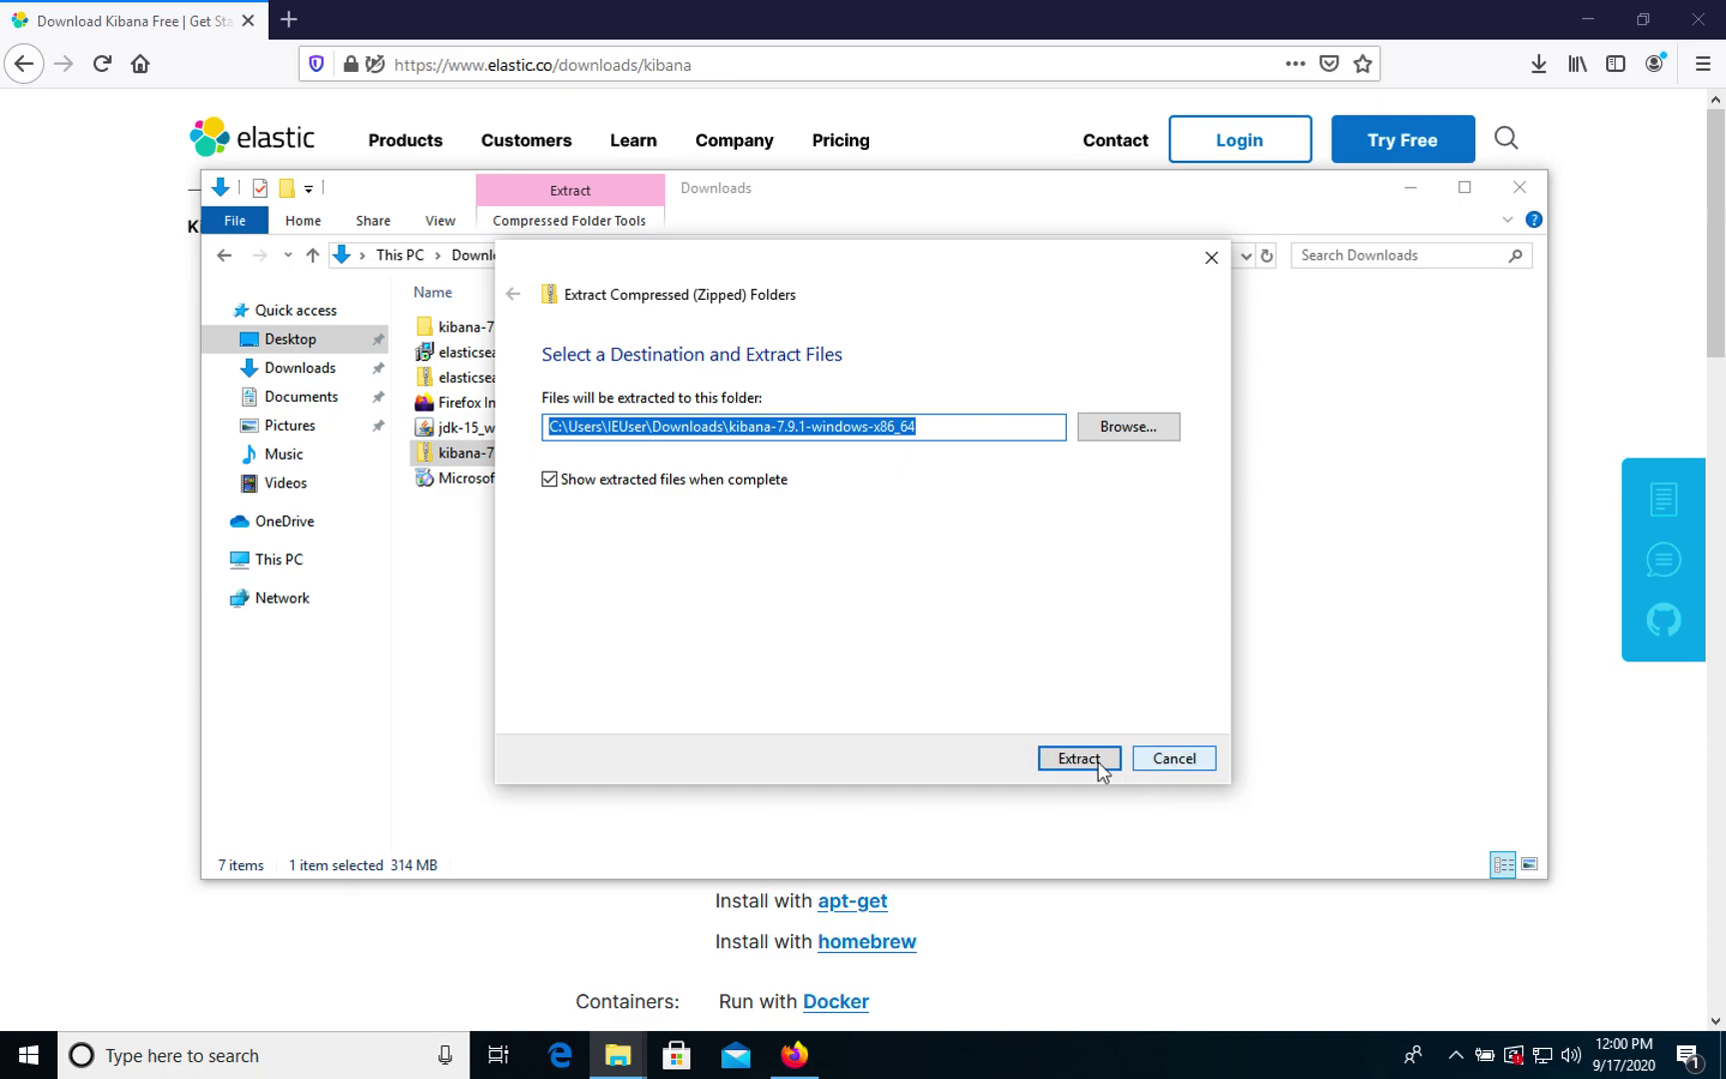
click(1174, 759)
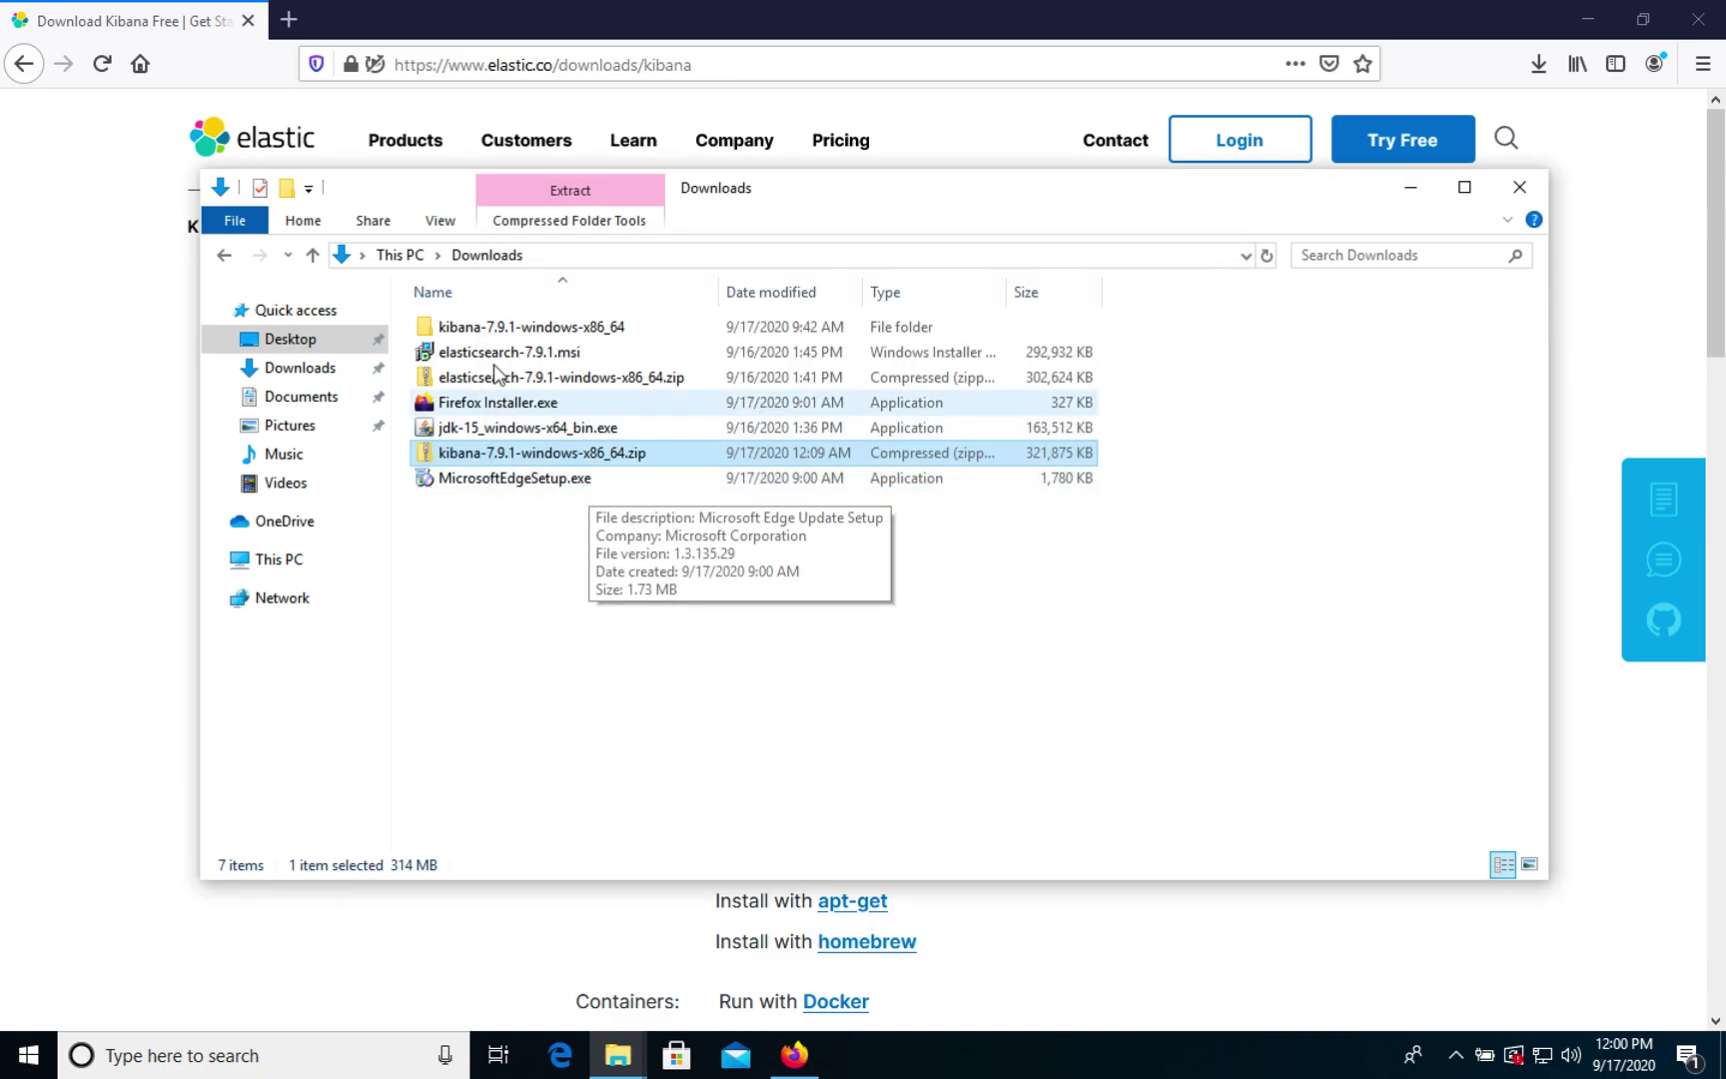
Go into the extracted kibana folder's config subfolder and open kibana.yml in Notepad.
double_click(483, 327)
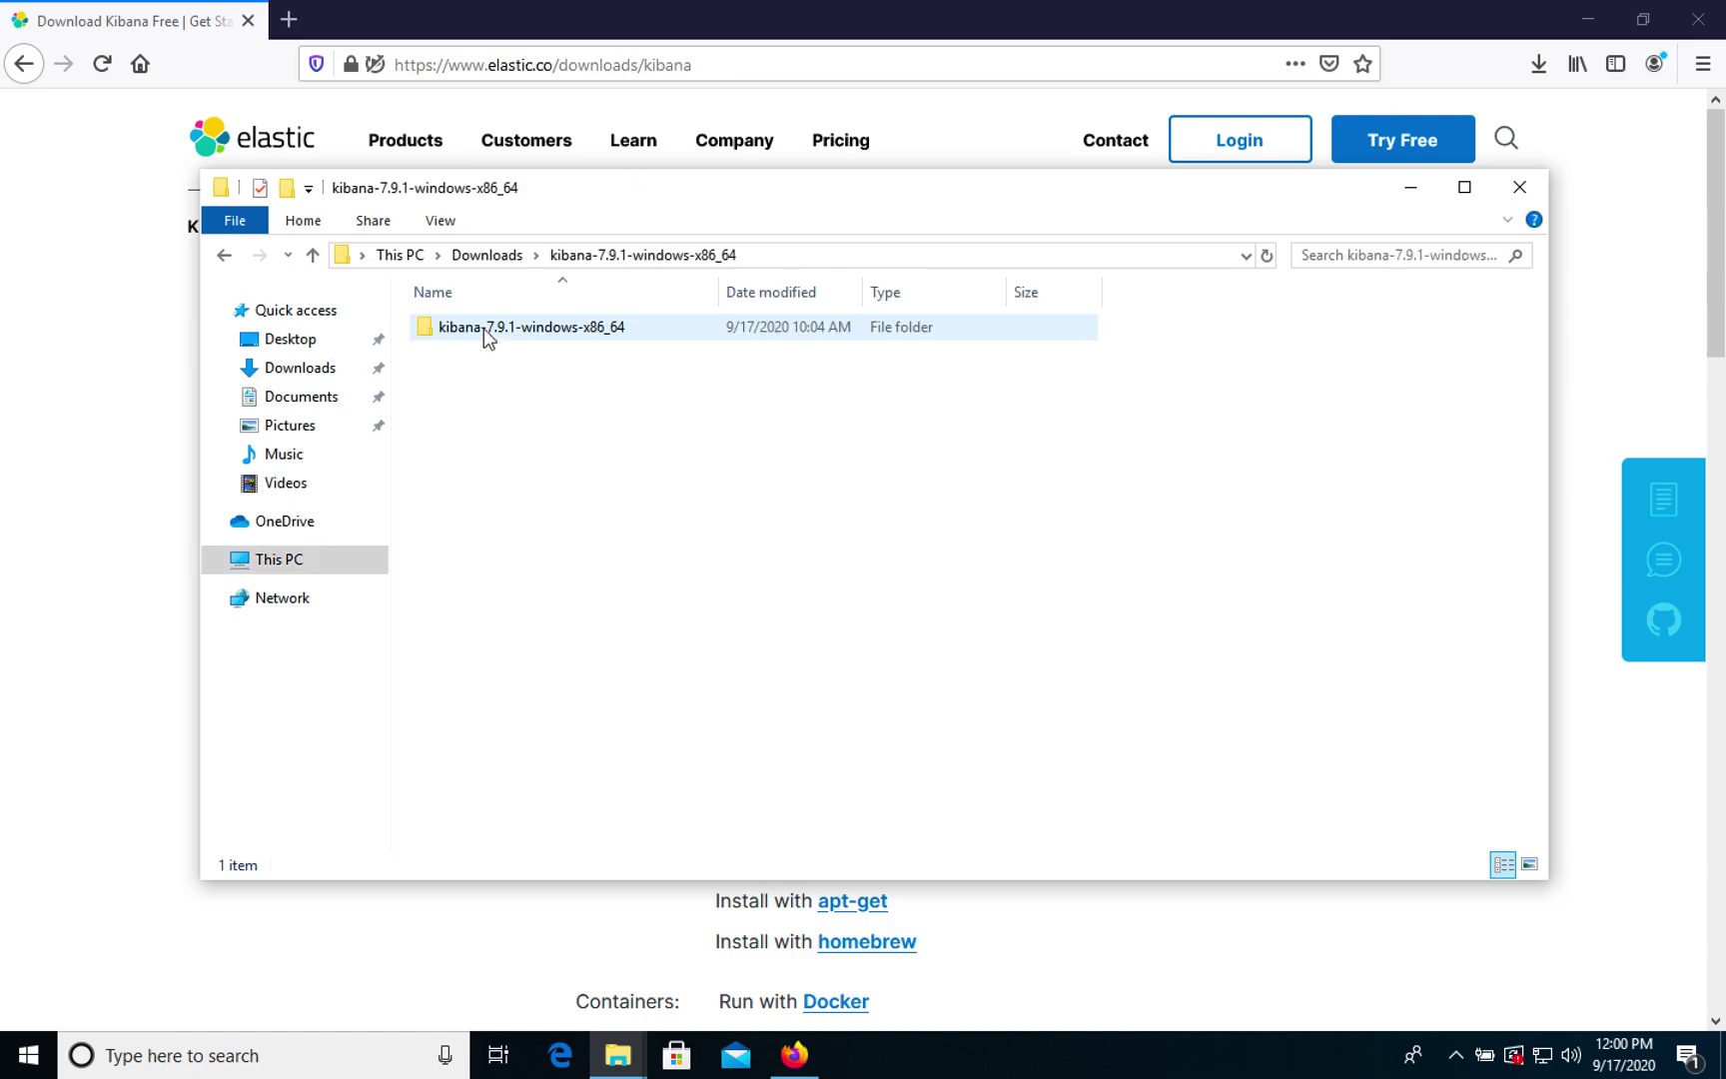
double_click(484, 328)
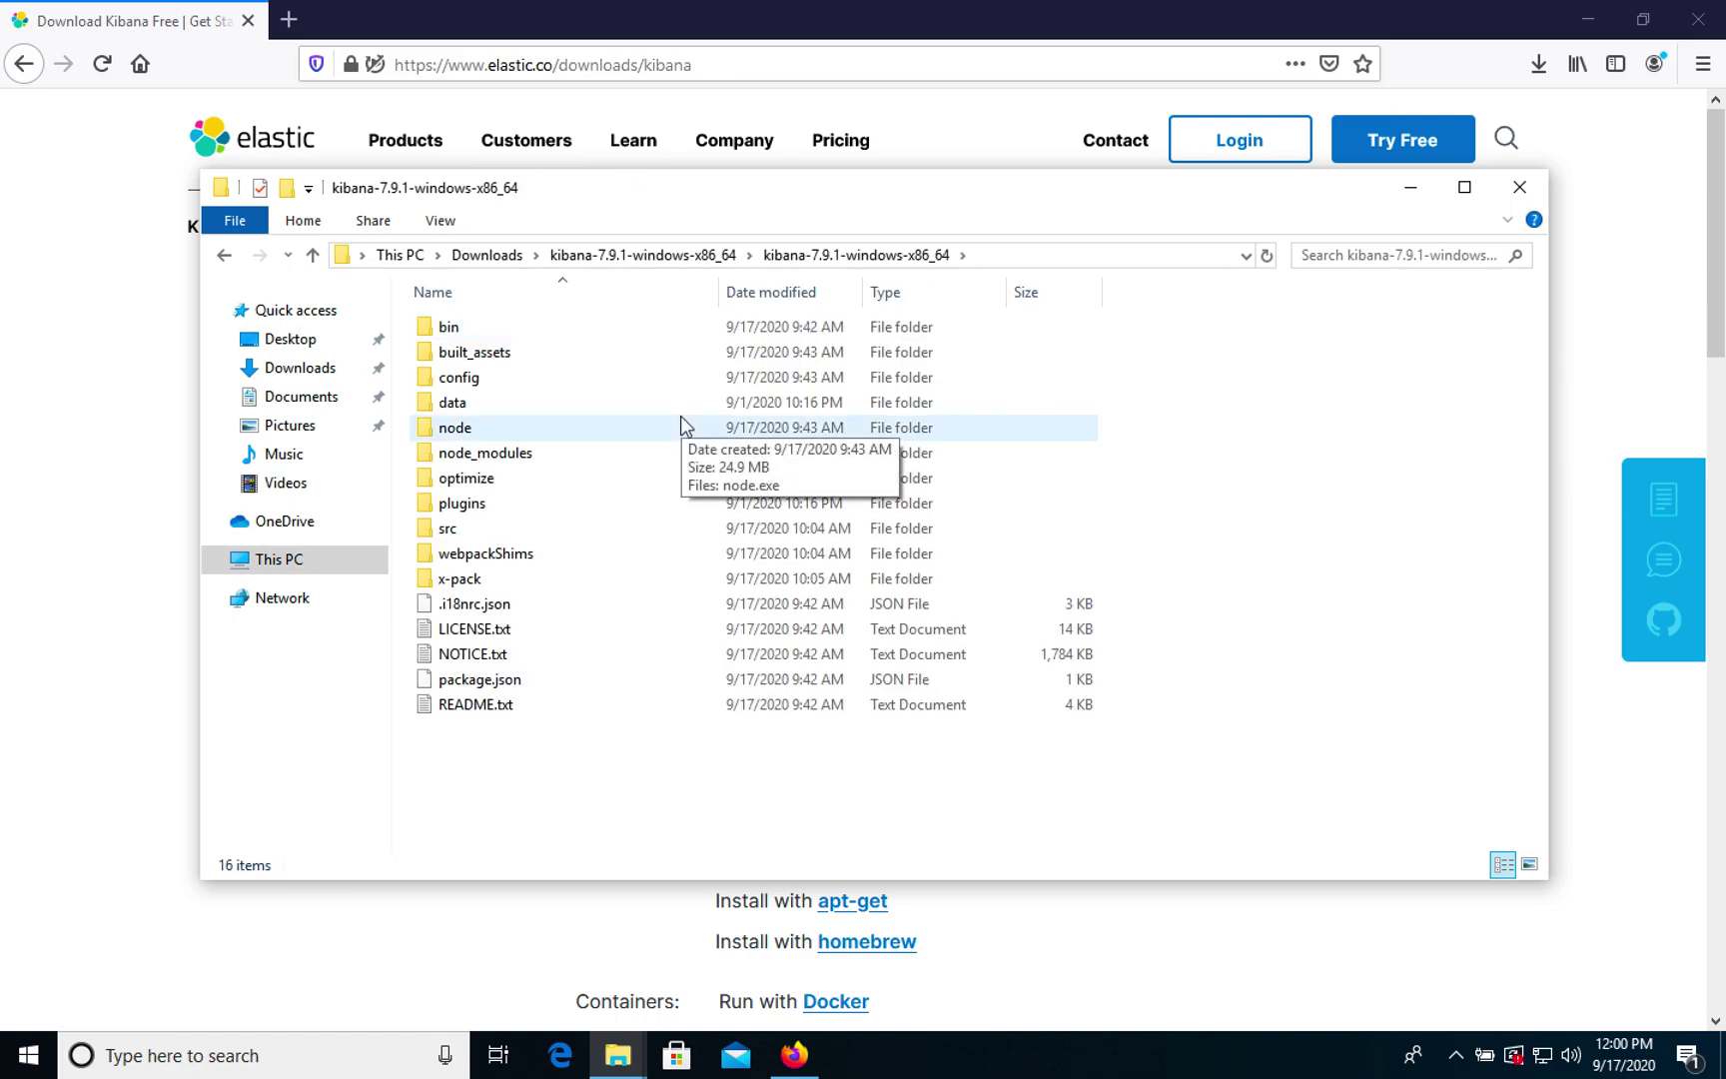
double_click(472, 378)
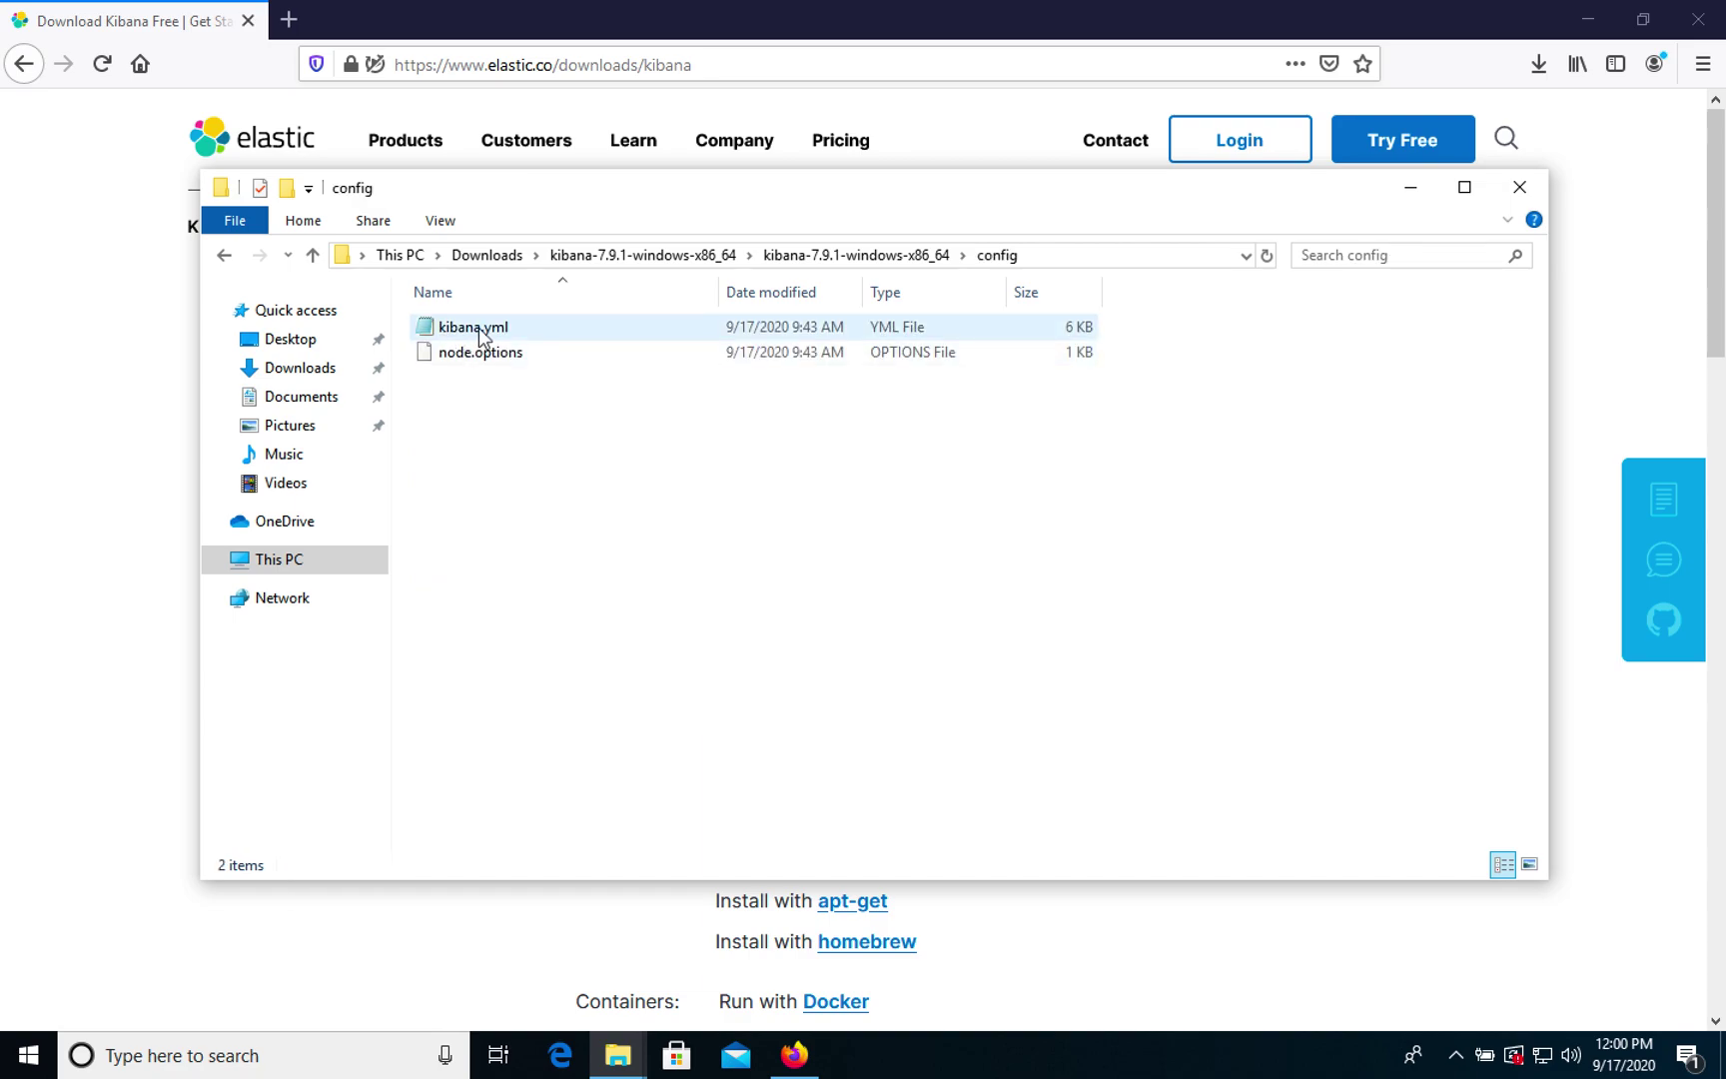
click(478, 330)
right_click(479, 328)
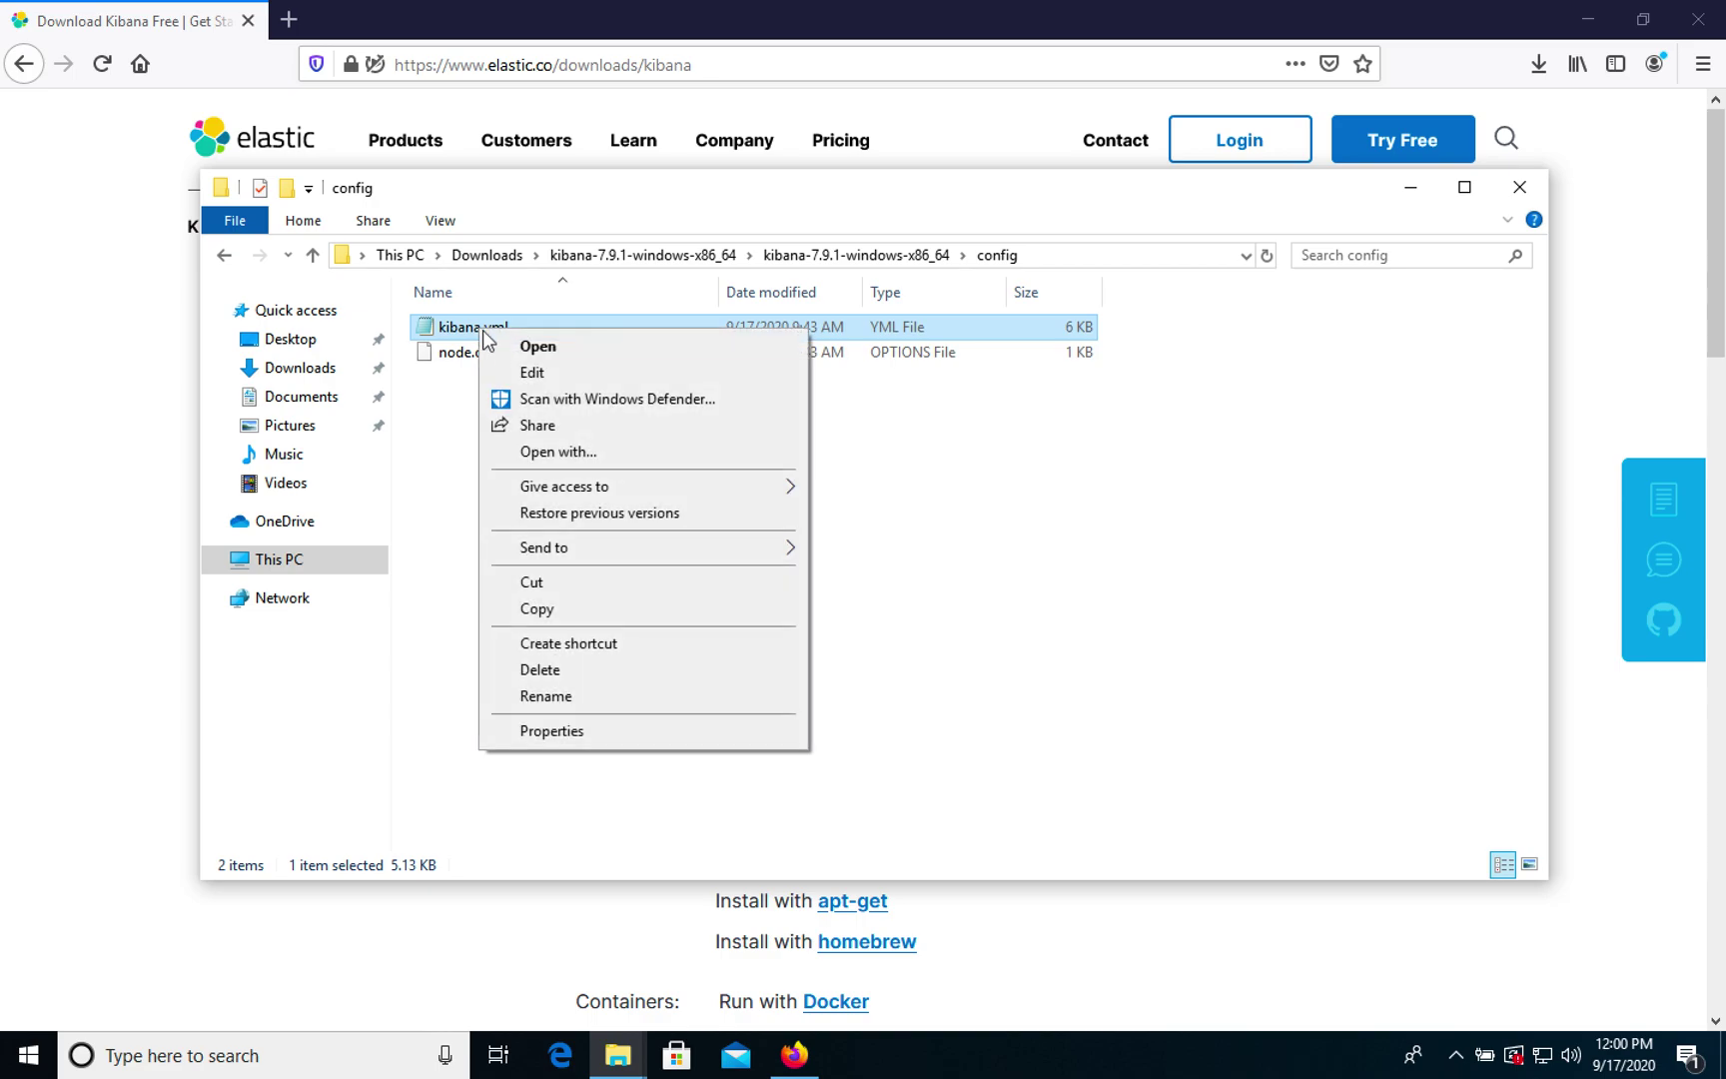
click(514, 340)
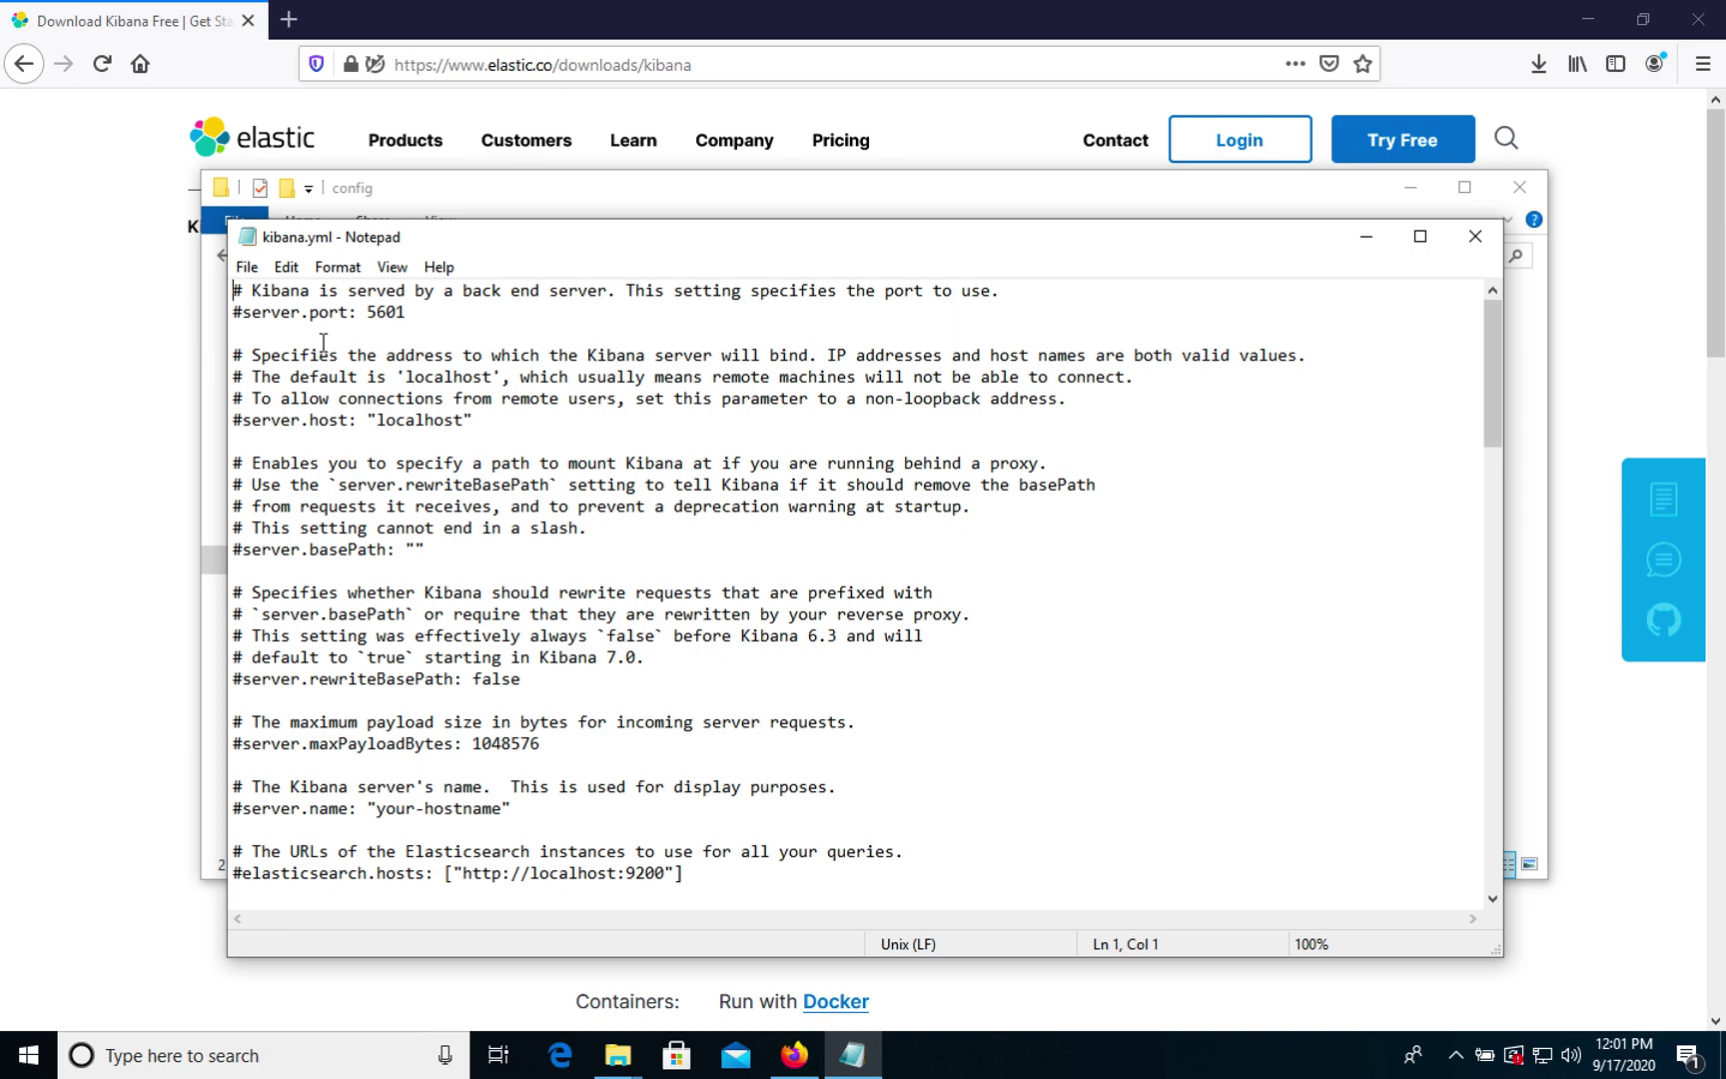
double_click(386, 311)
scroll(424, 579, down, 1)
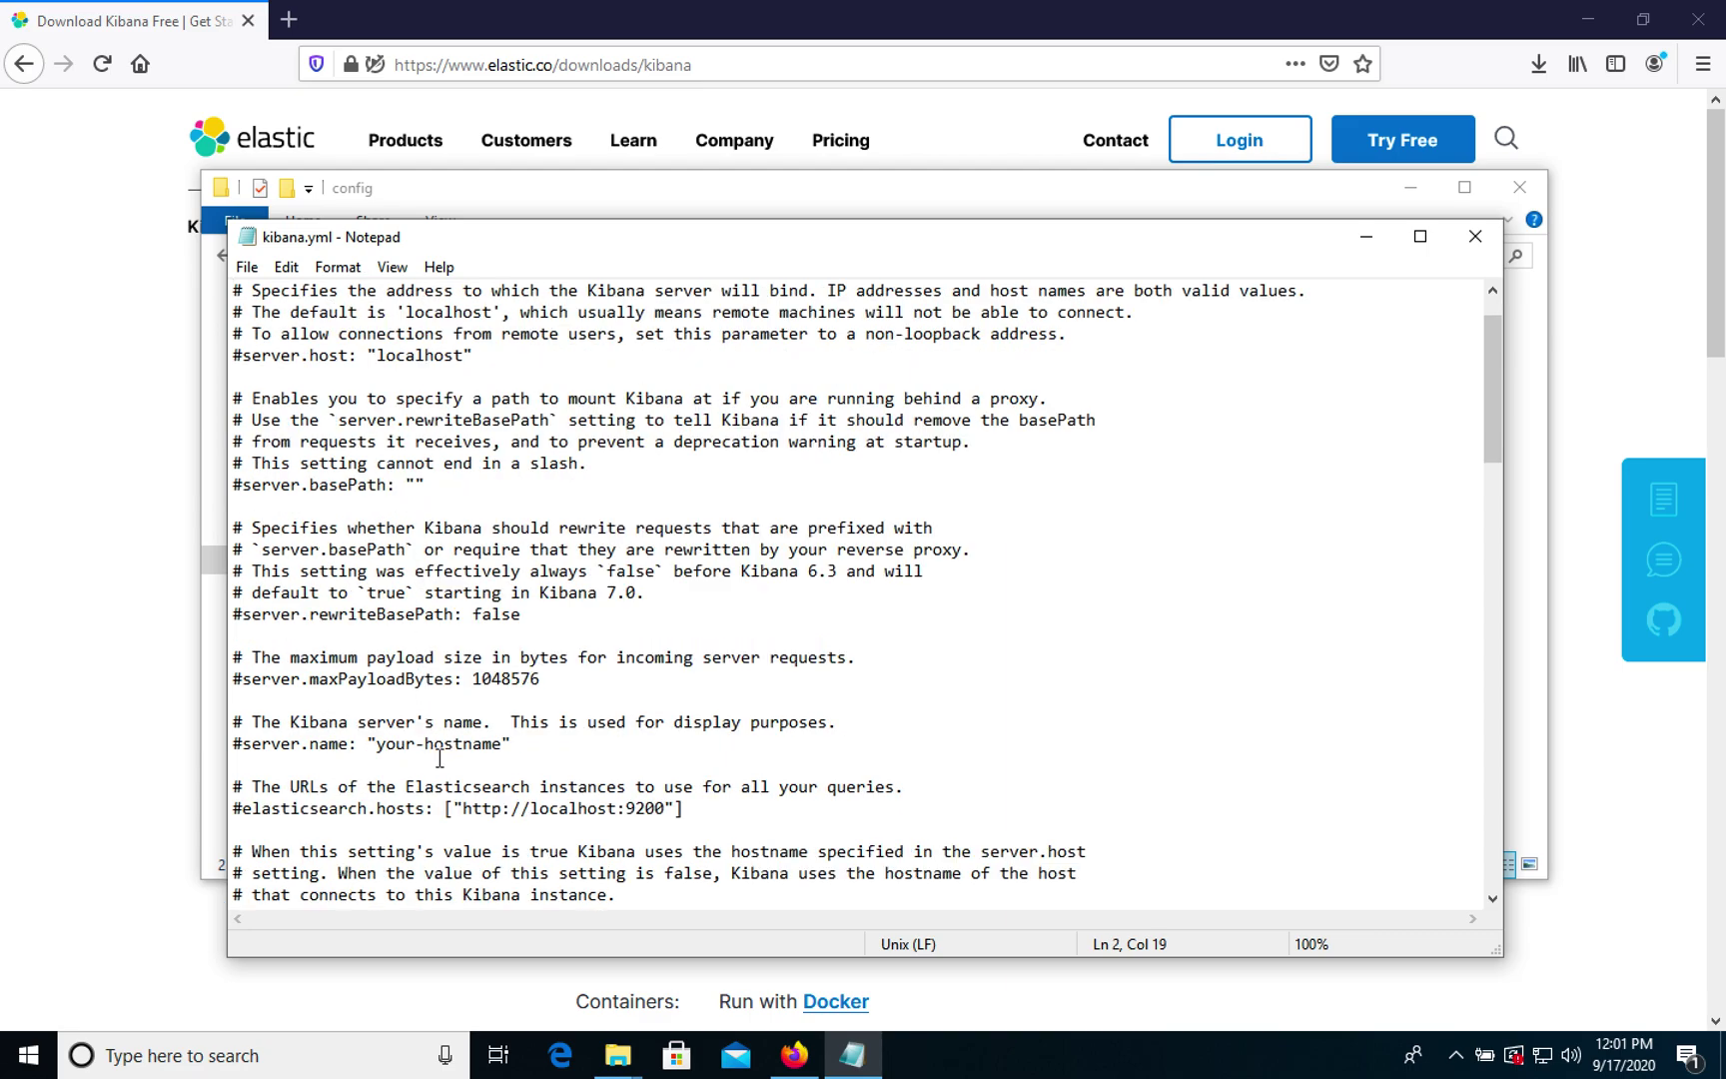
click(331, 811)
key(Home)
key(Delete)
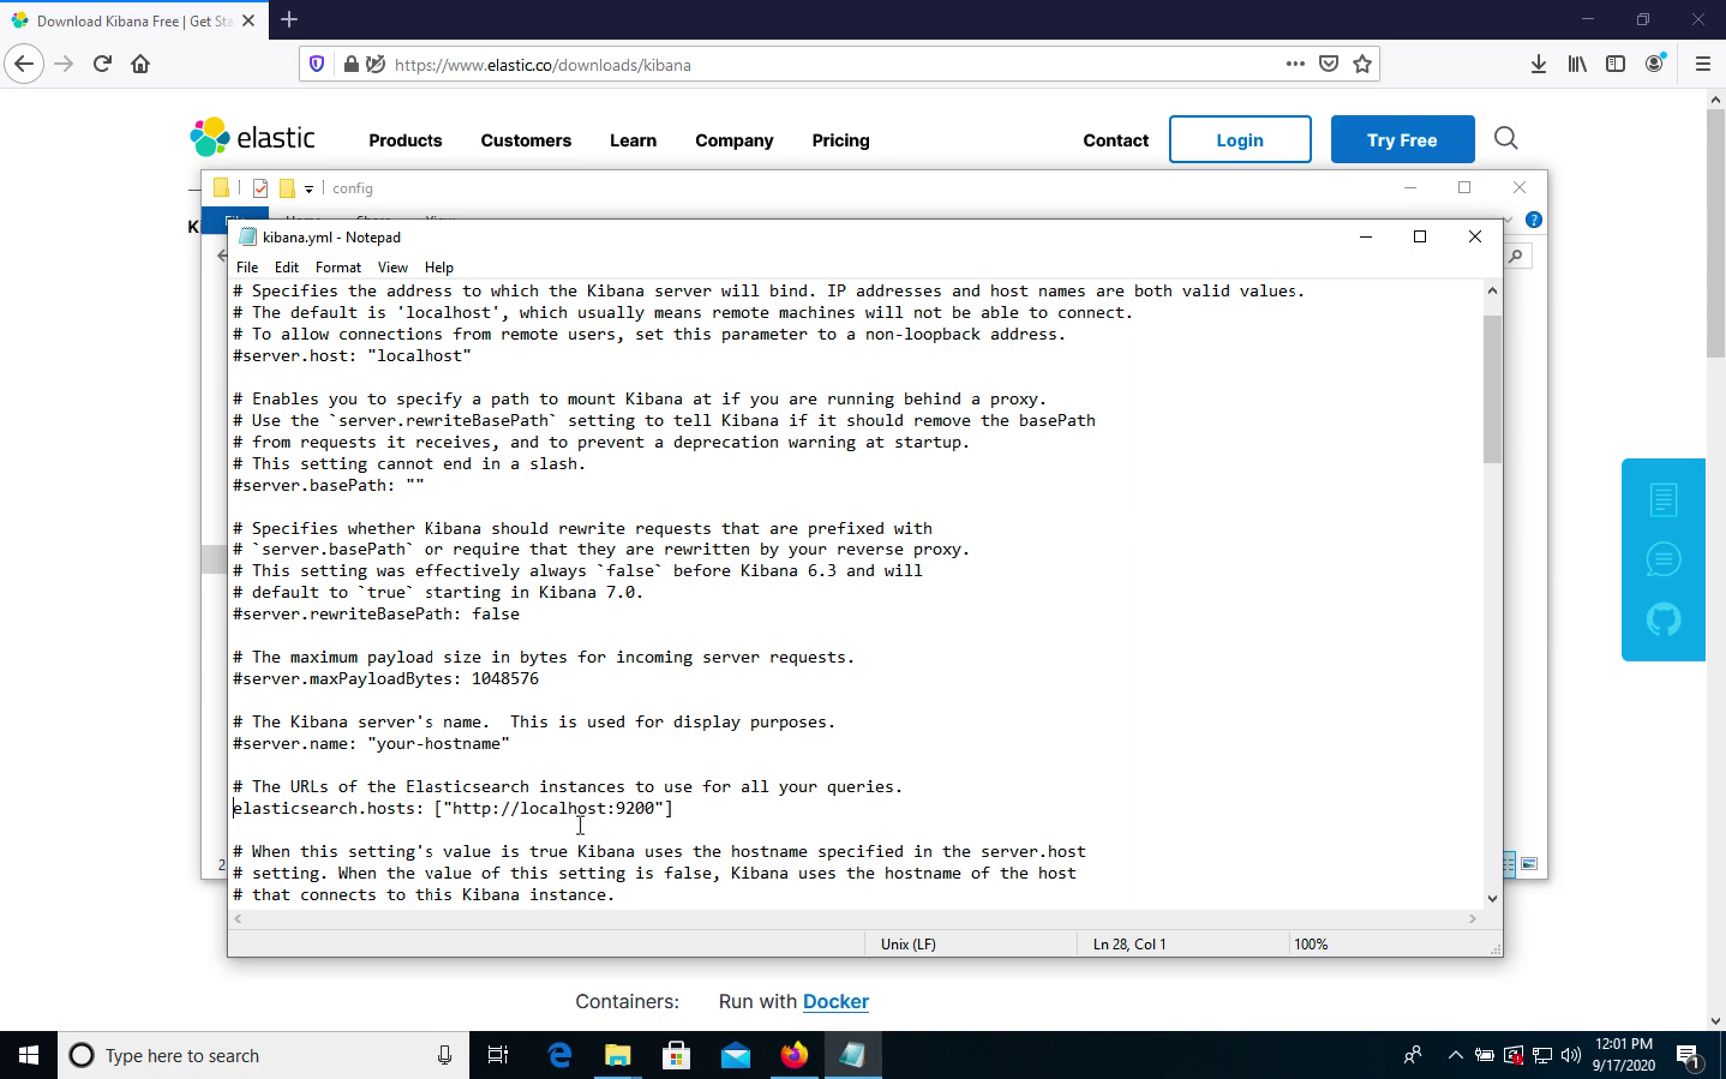
drag(456, 809, 656, 807)
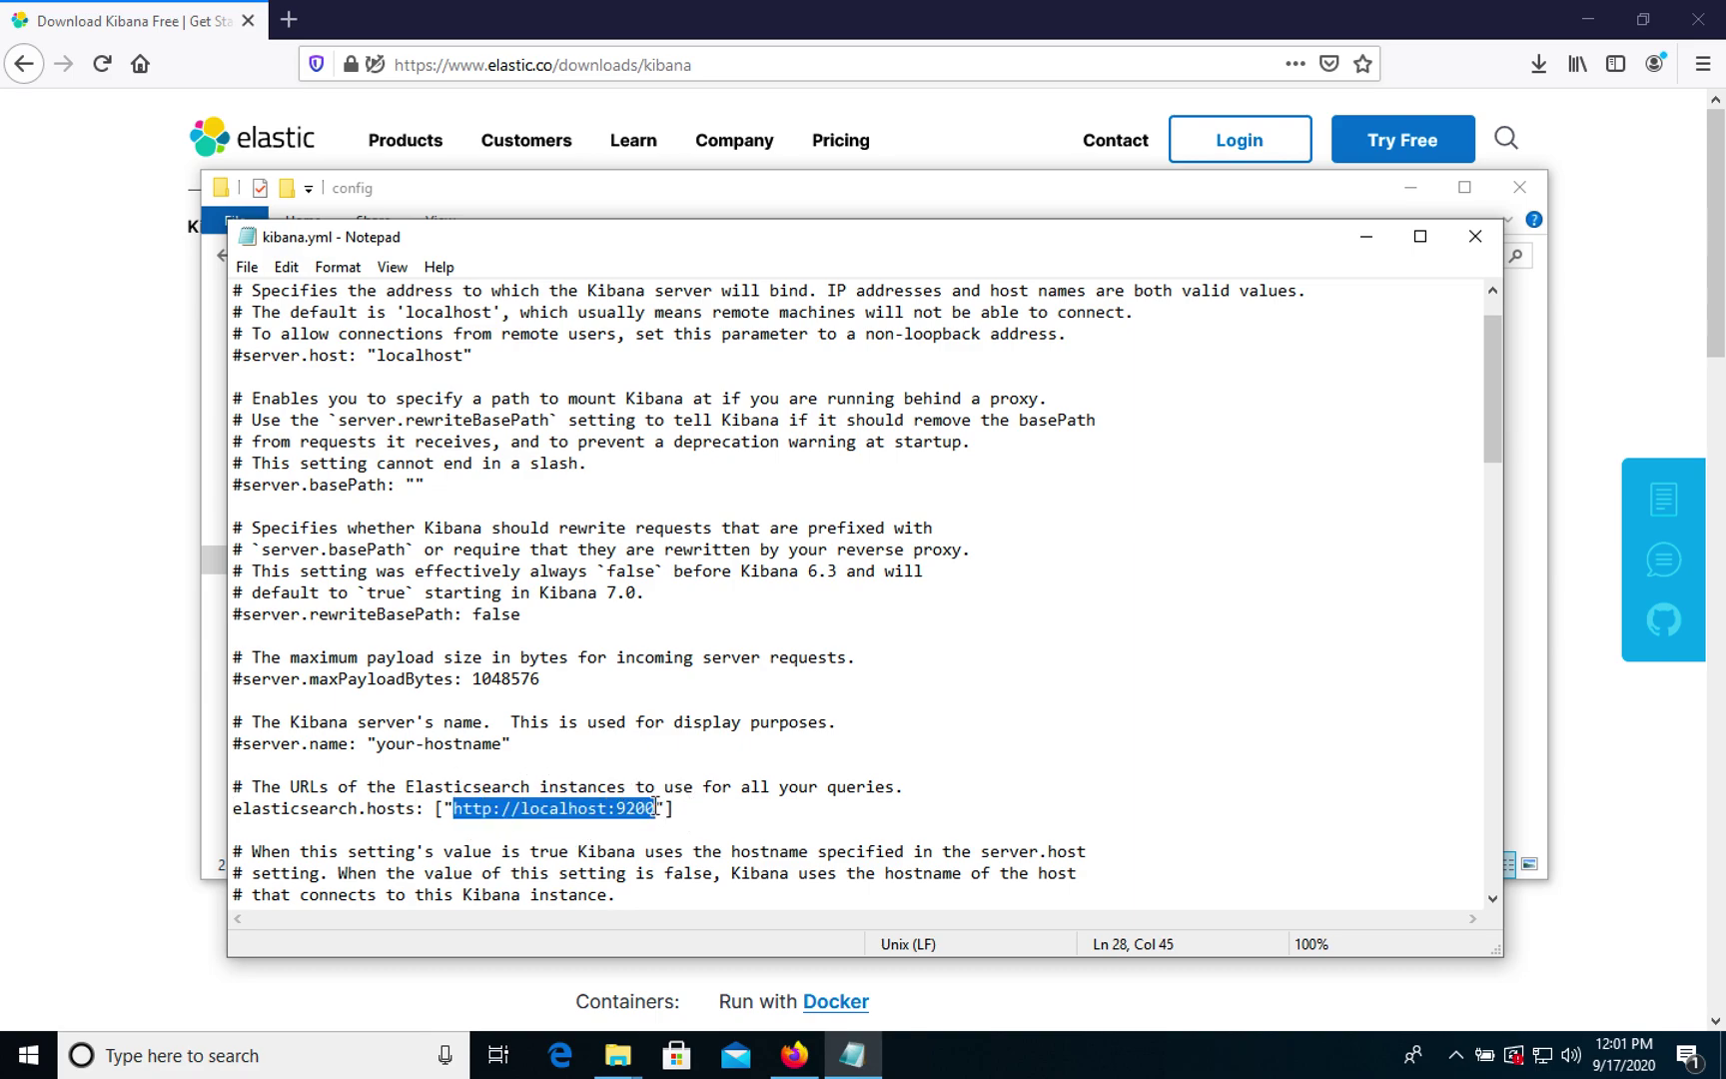
Save kibana.yml and close Notepad.
click(258, 267)
click(300, 349)
click(1477, 238)
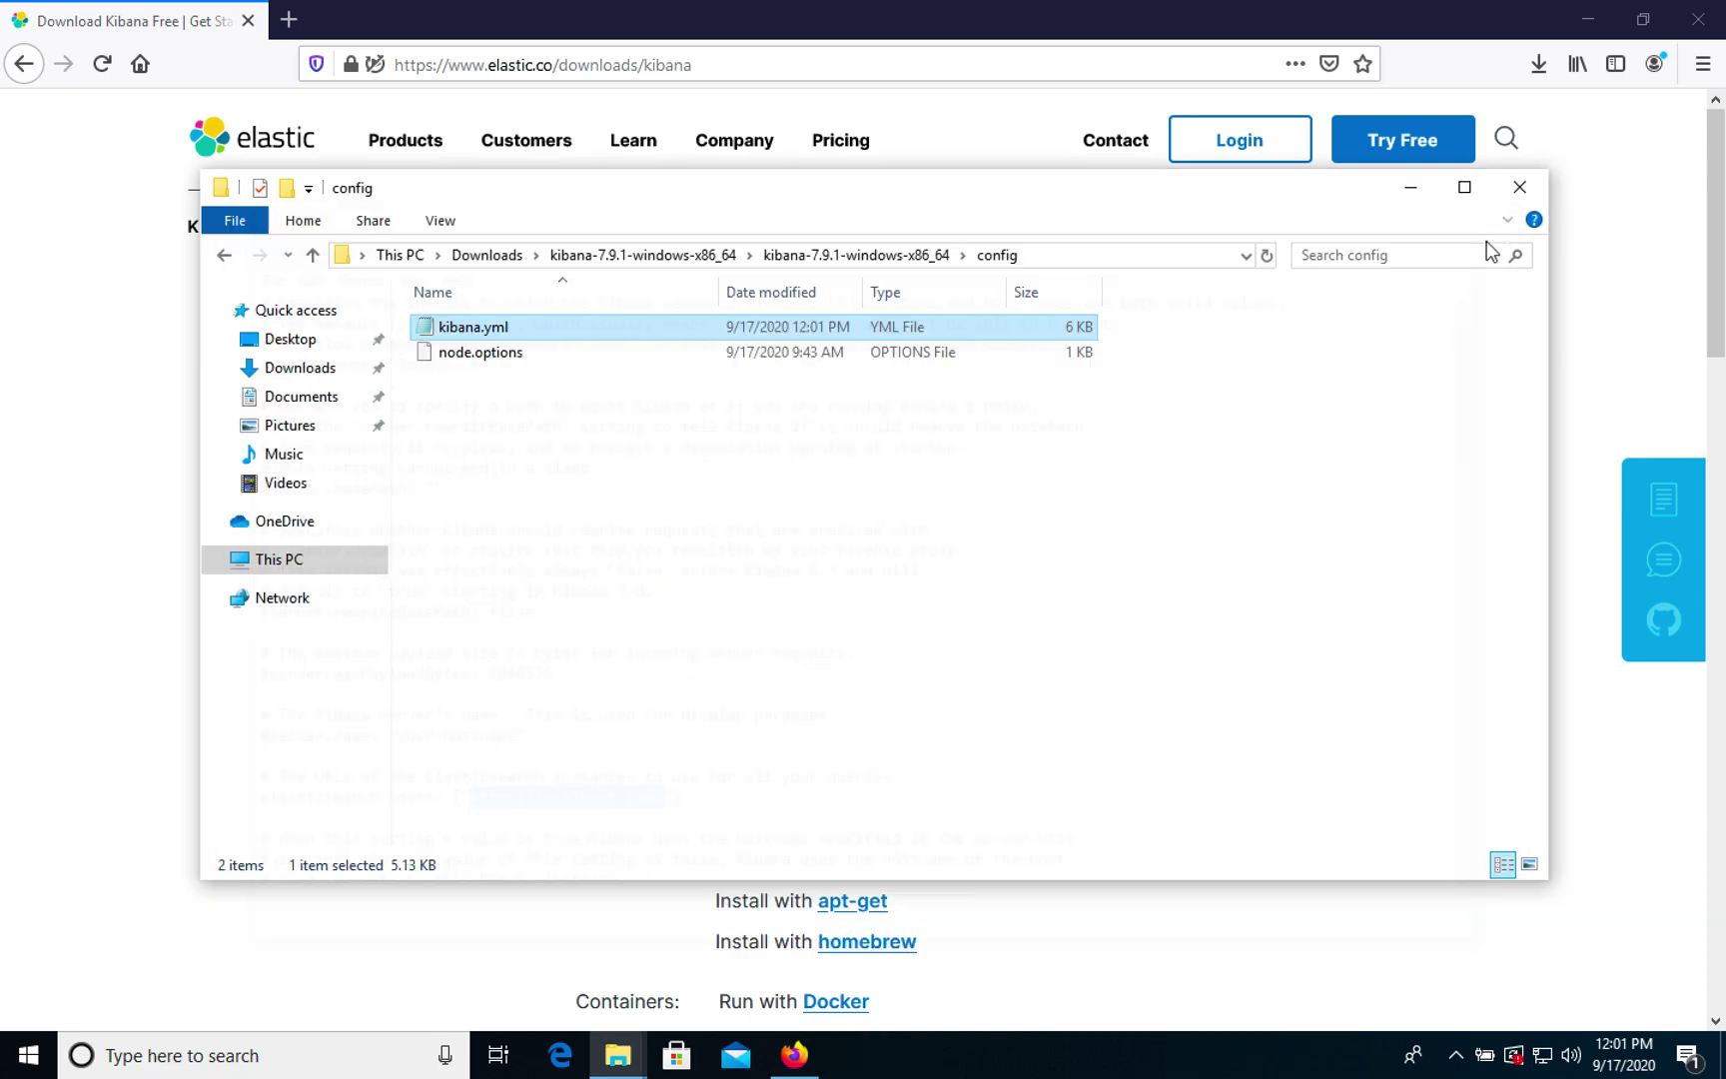
Return to the Kibana download page and open the Kibana getting started guide.
click(1600, 254)
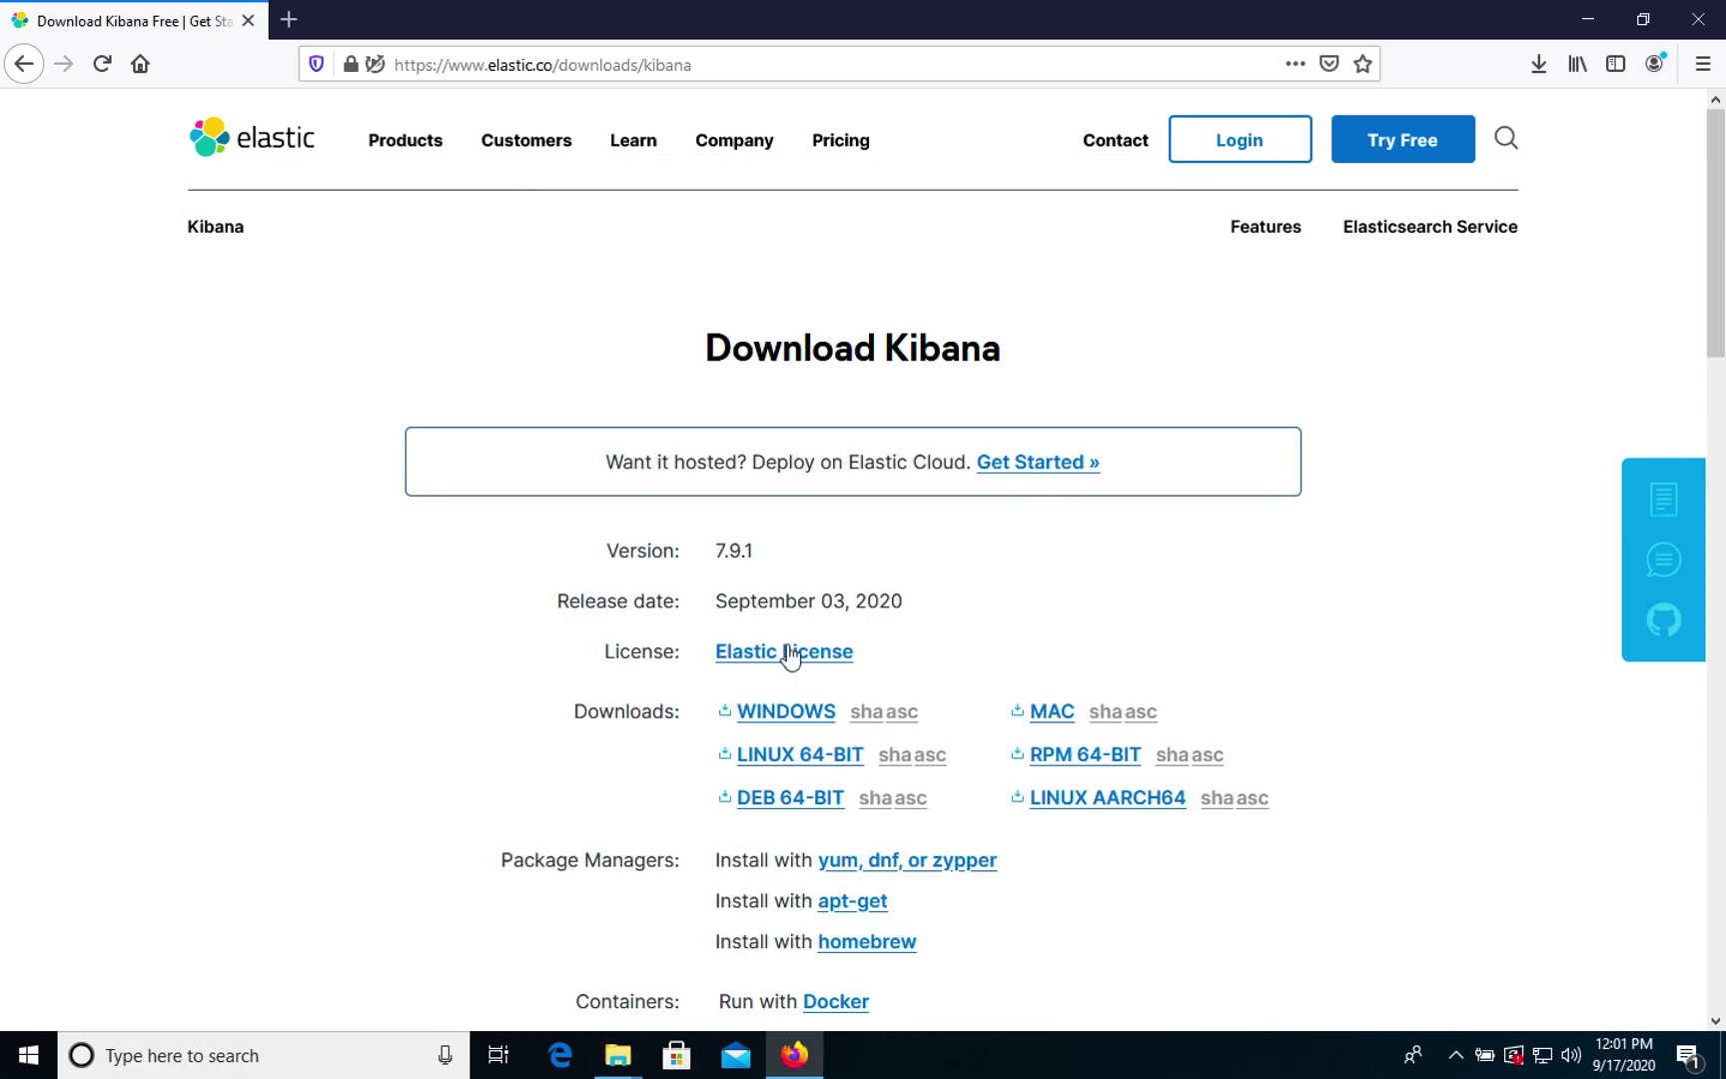
scroll(789, 655, down, 3)
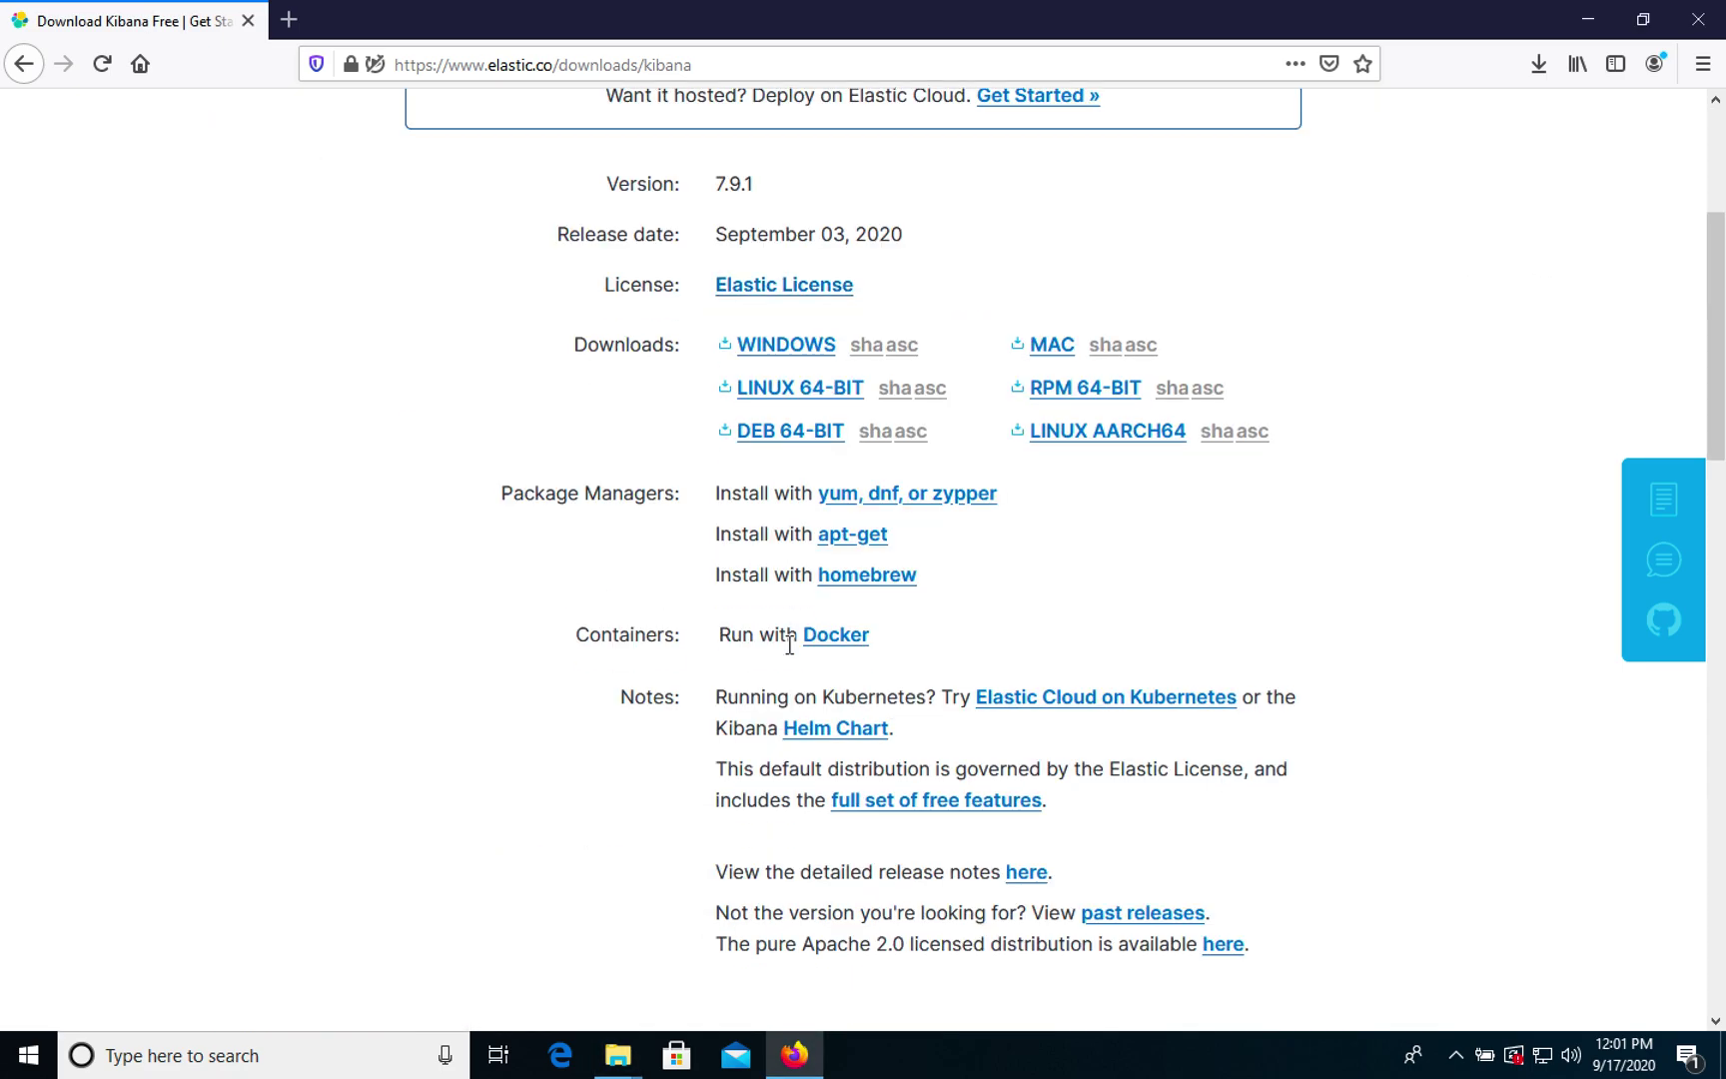
scroll(933, 754, down, 9)
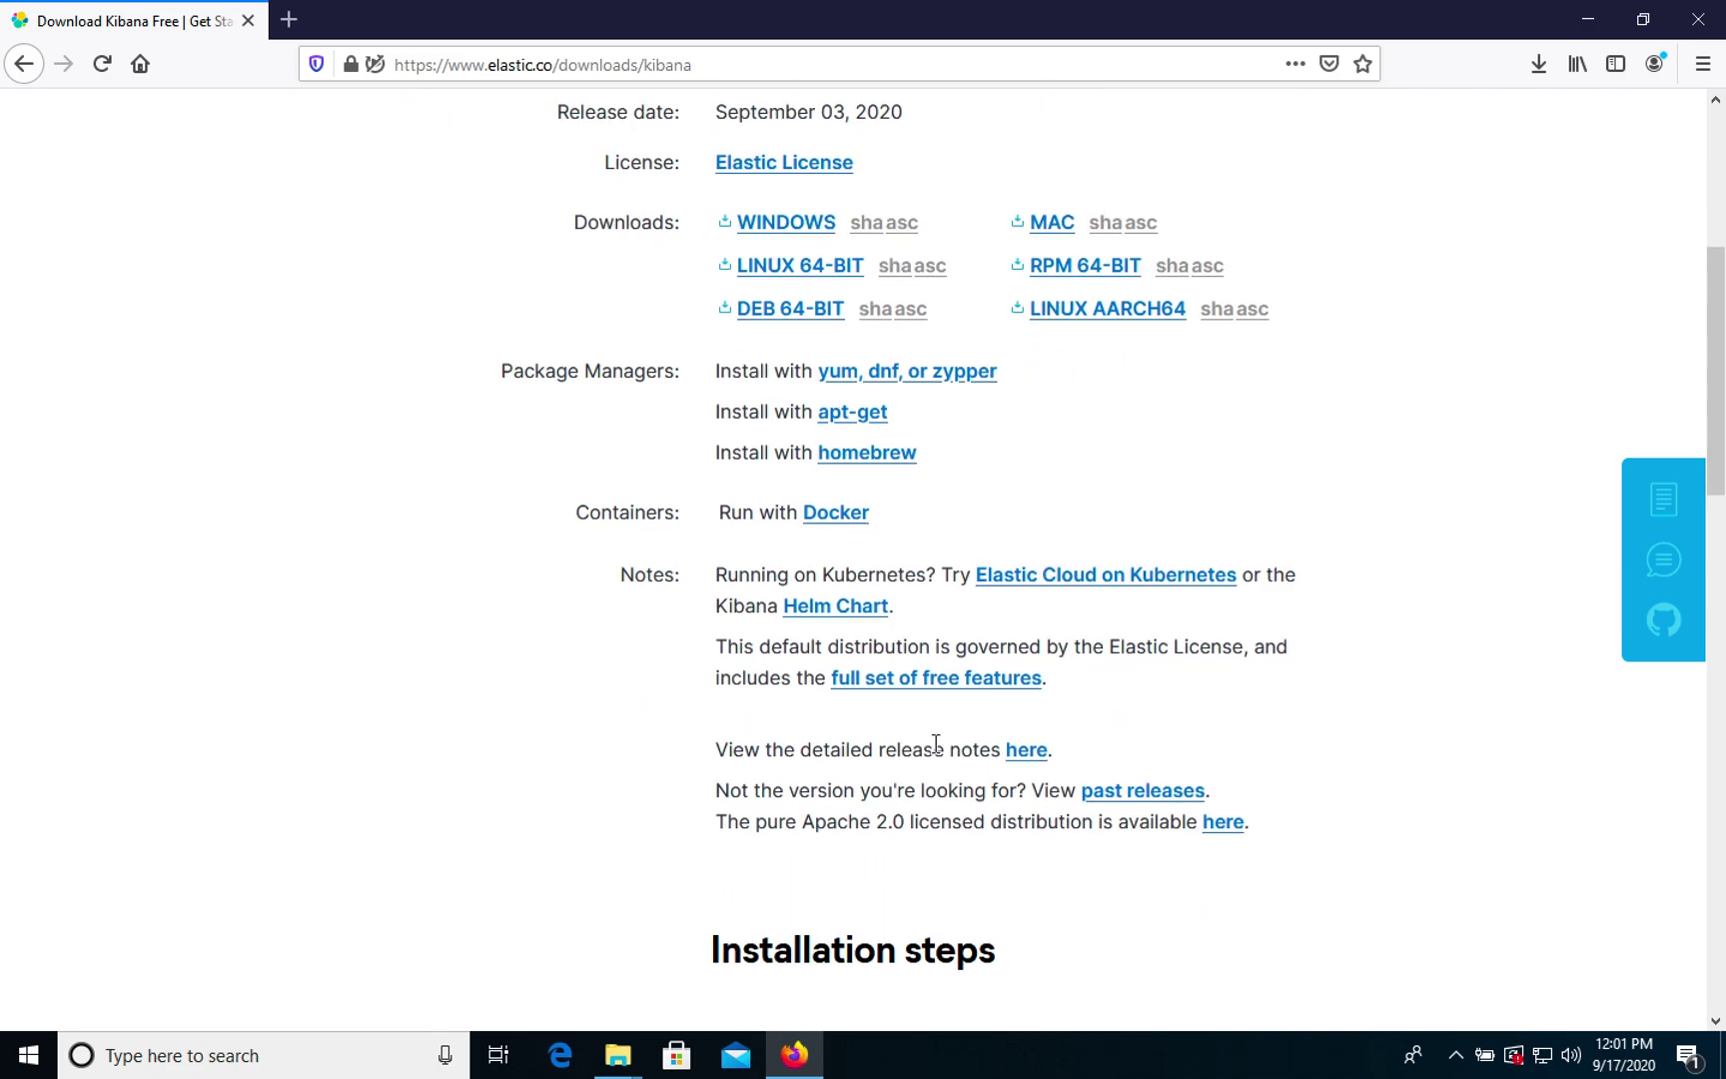
click(629, 703)
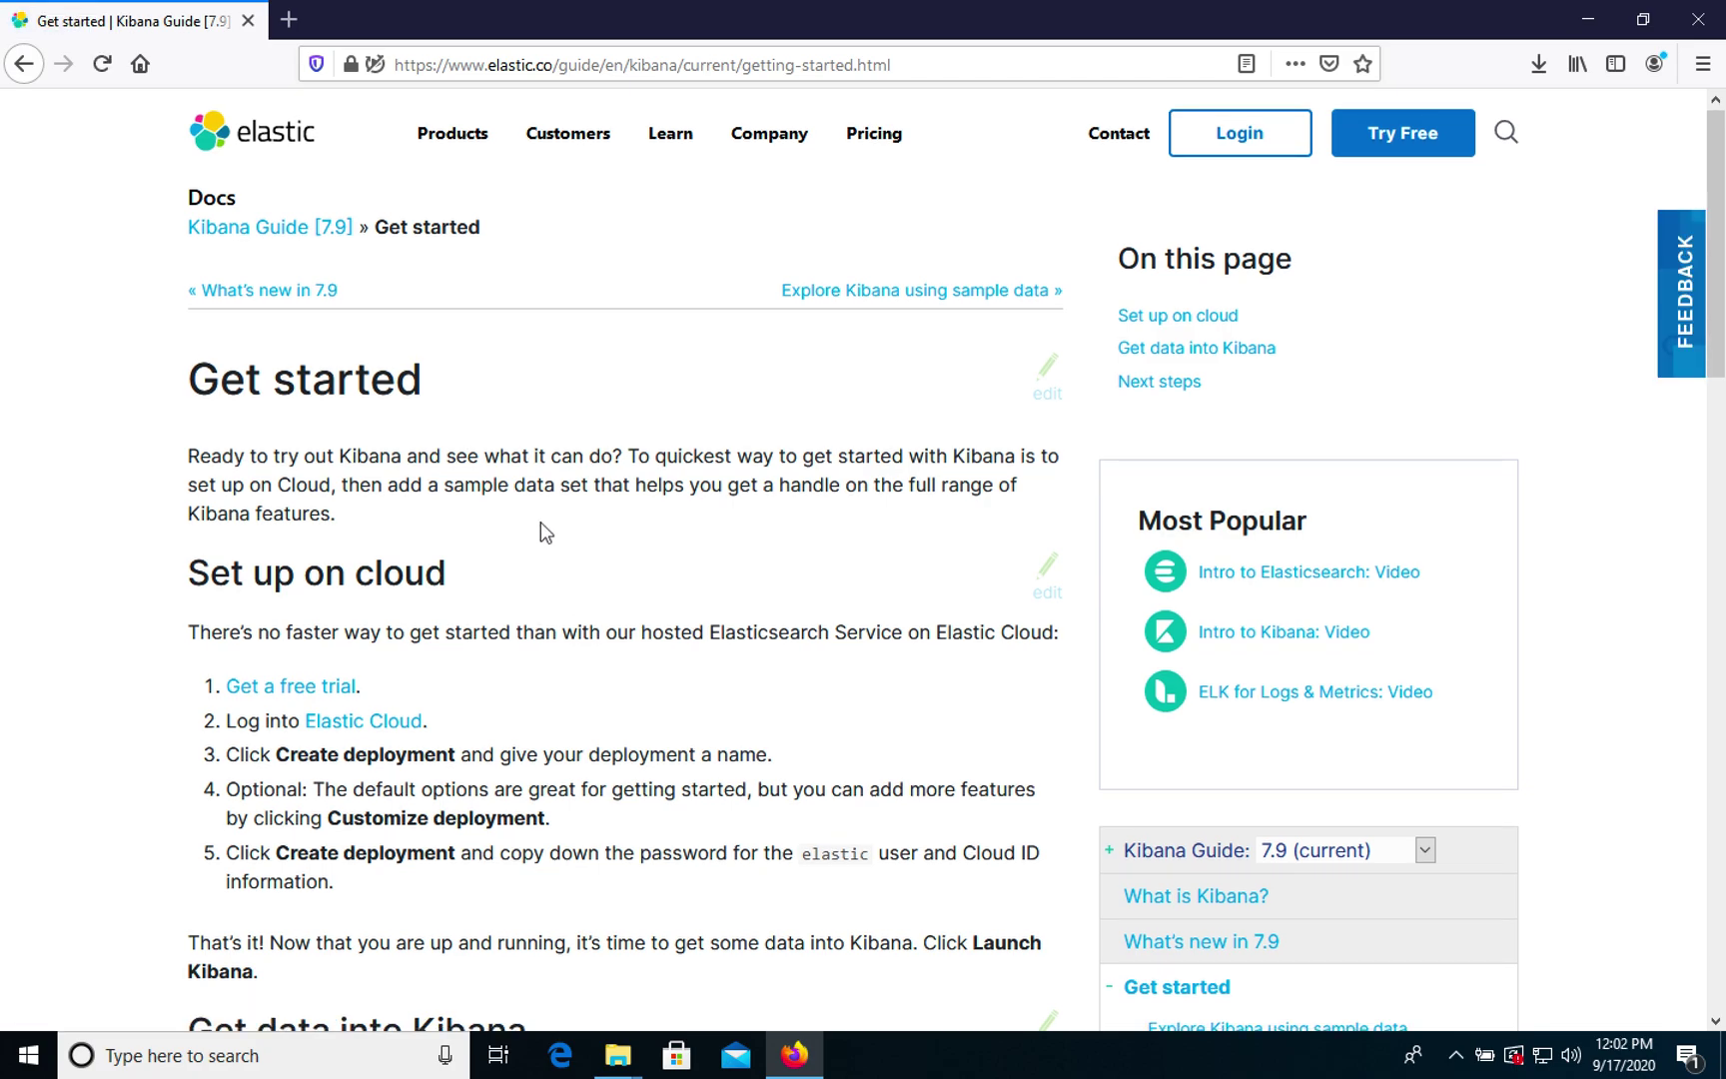
Open the Set up Kibana page from the guide's contents.
scroll(726, 744, down, 2)
scroll(724, 741, down, 2)
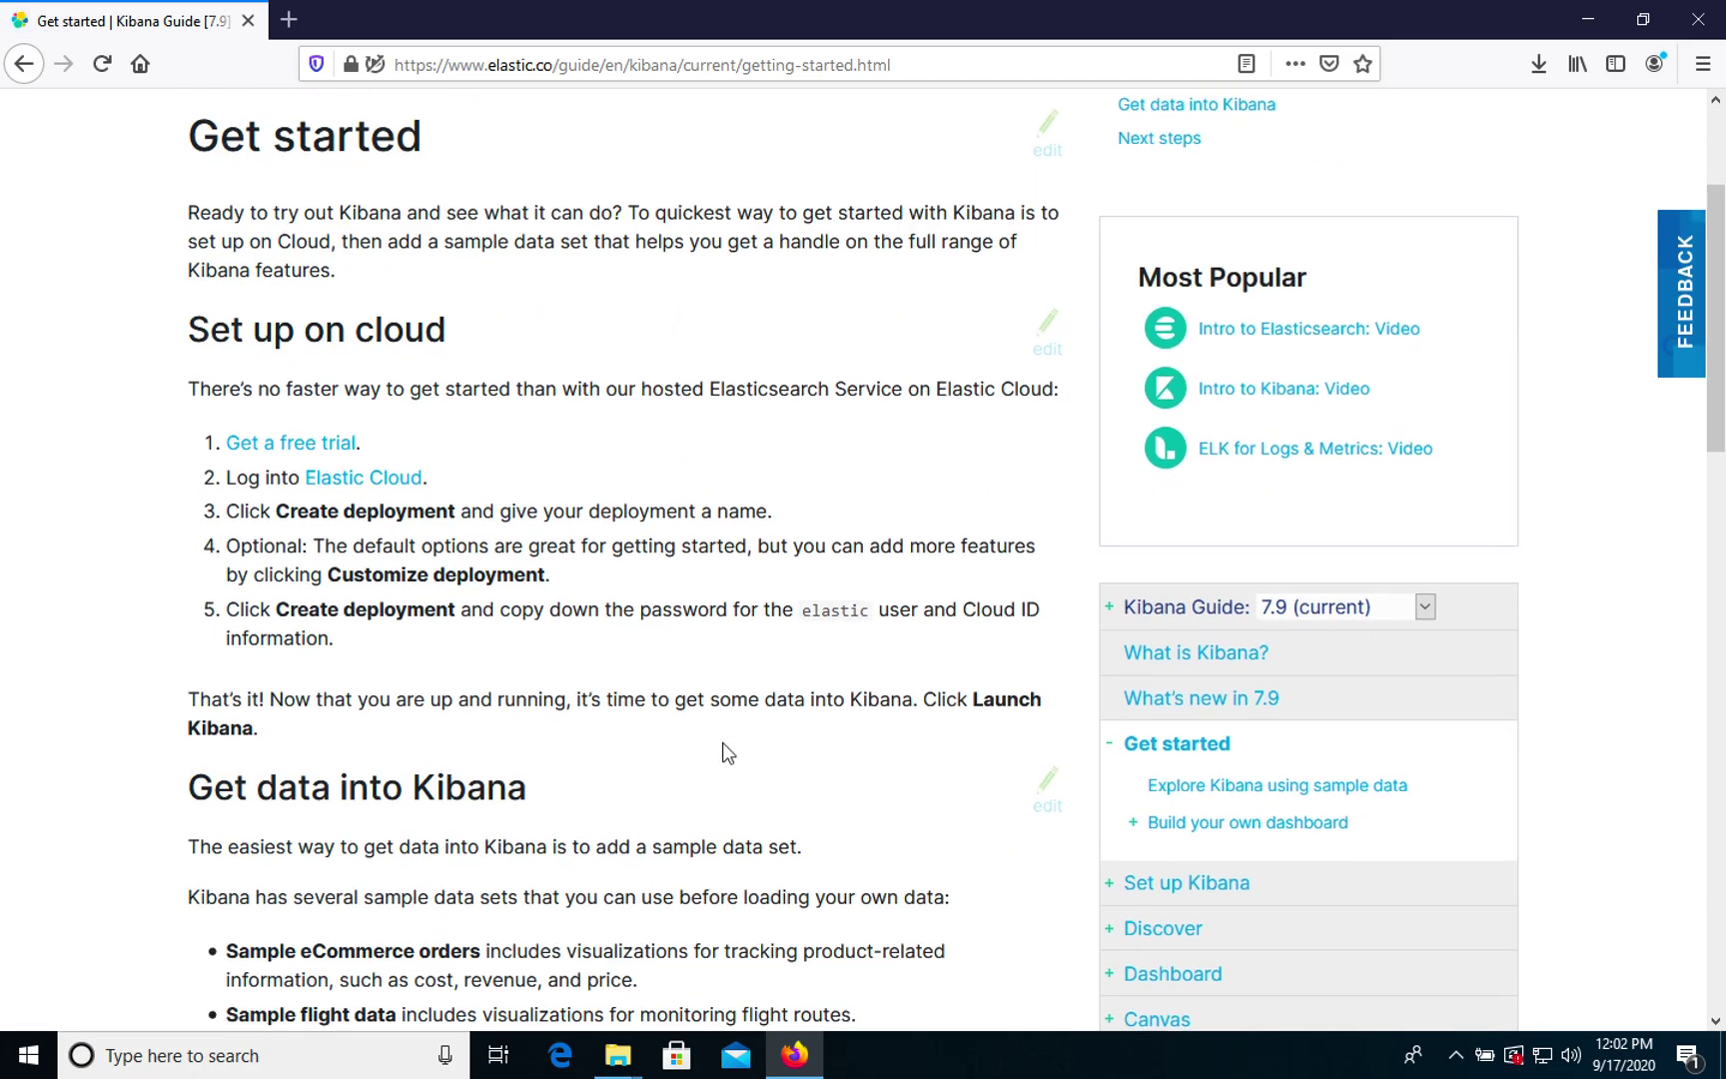
scroll(1014, 786, down, 2)
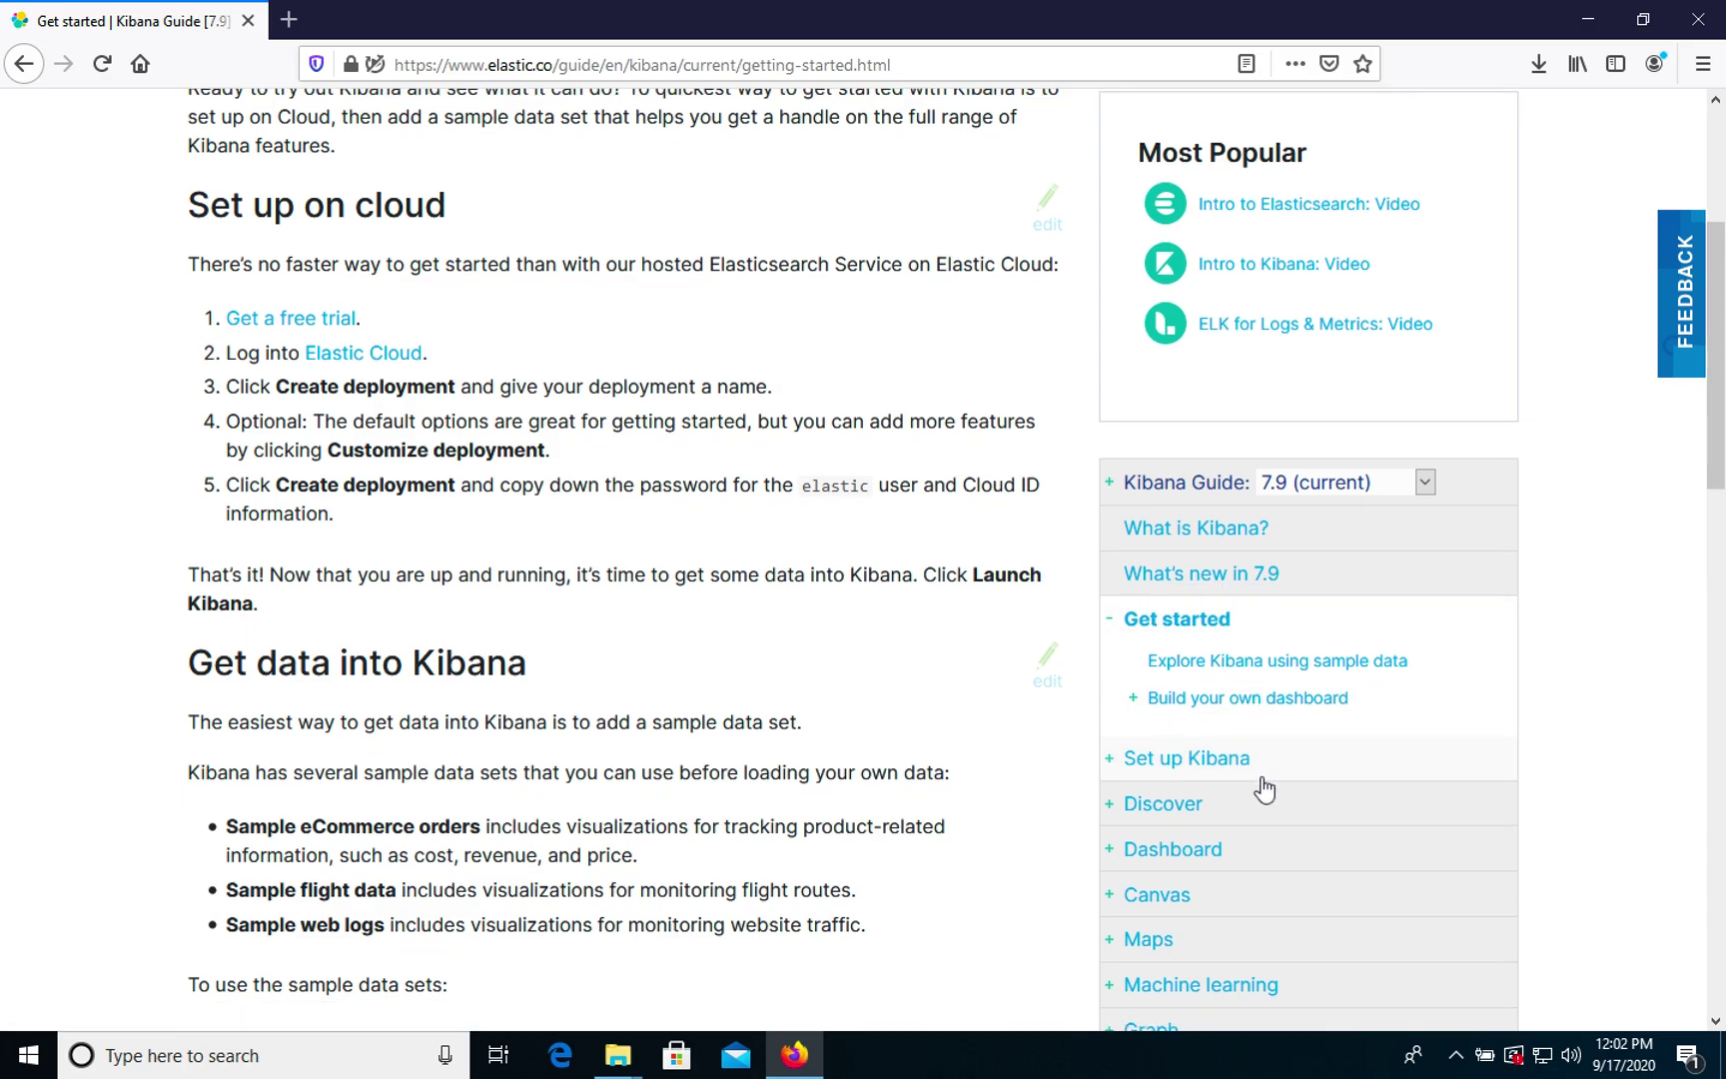
scroll(1260, 786, down, 4)
click(1209, 654)
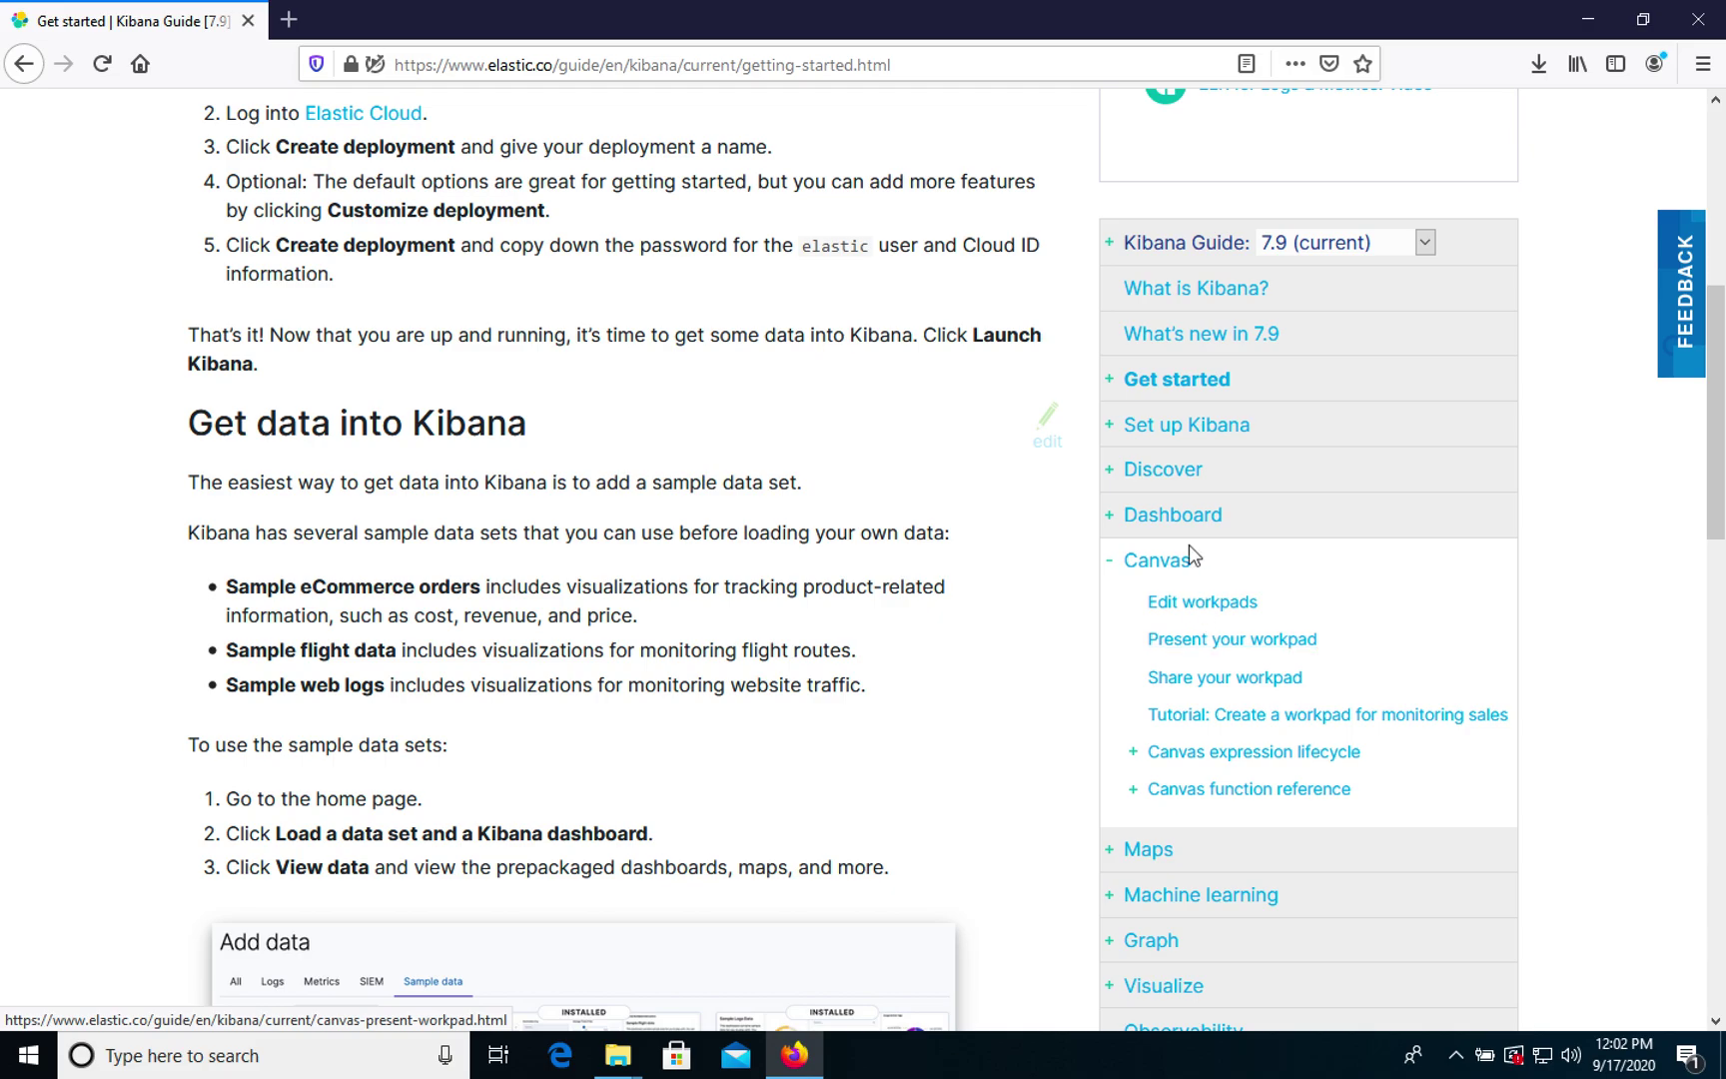
click(1184, 429)
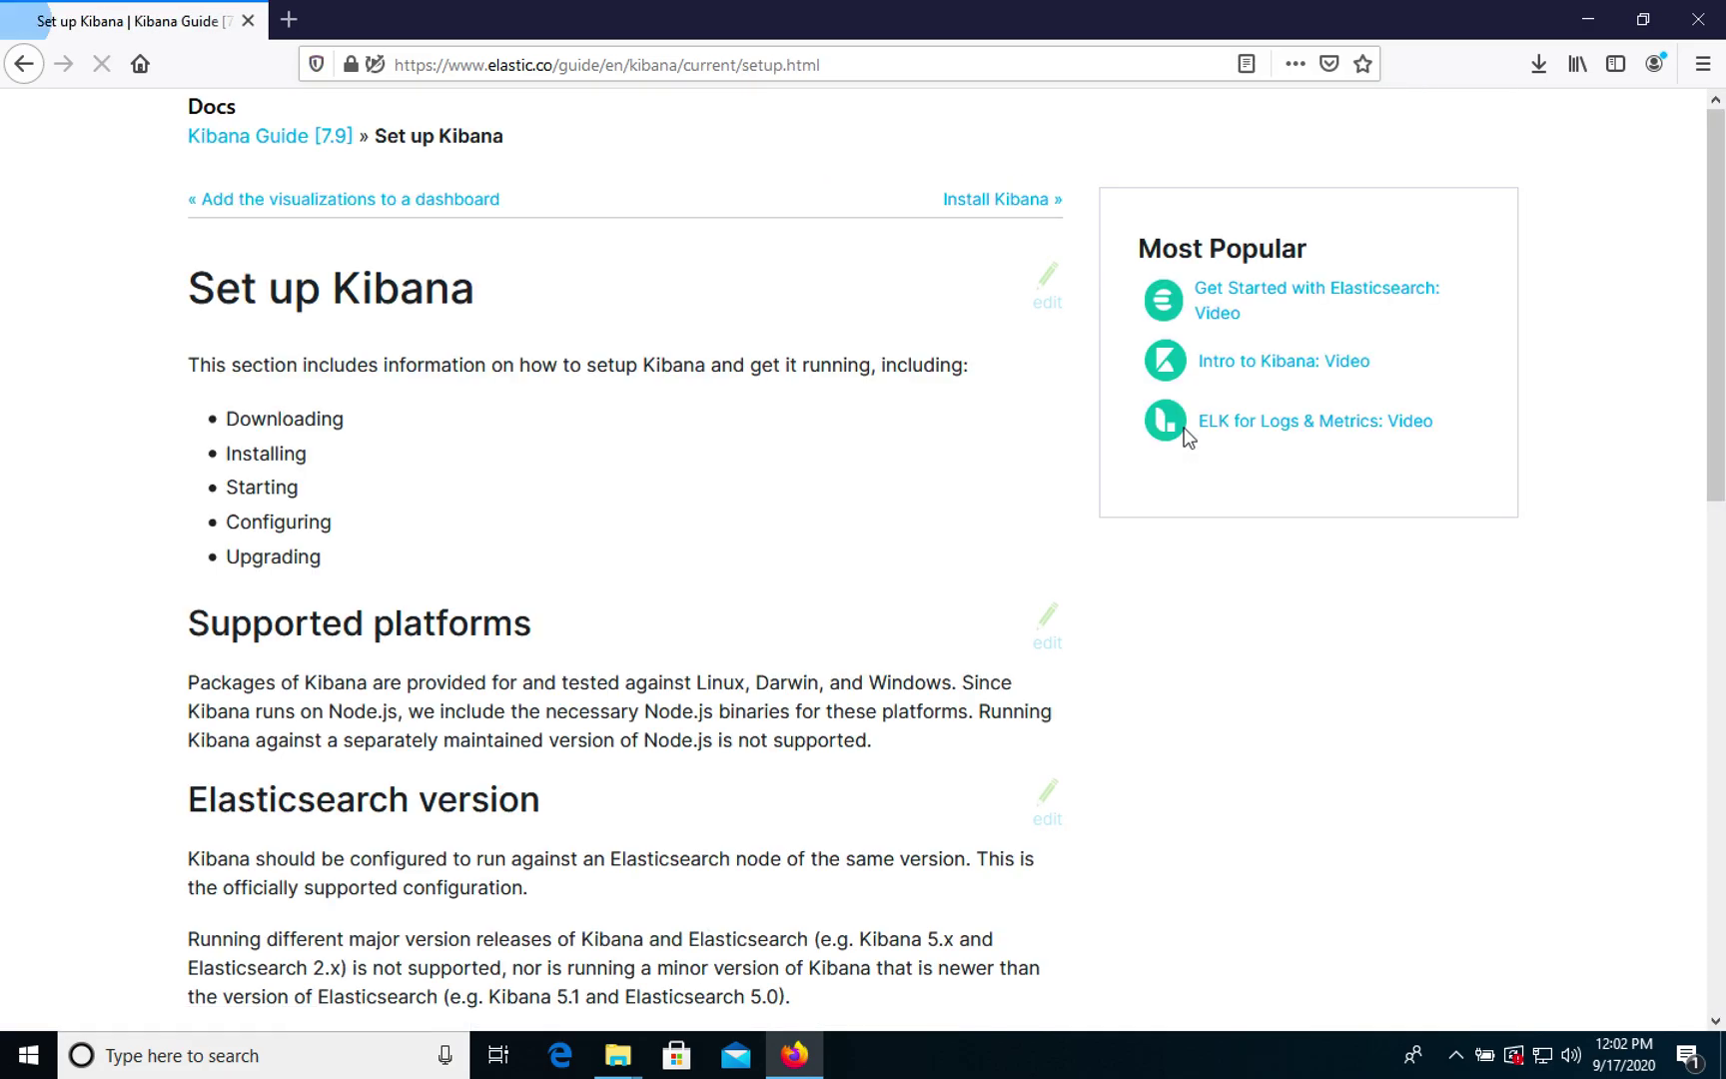
Open the Install Kibana page and scroll to its platform-specific installation links.
scroll(1207, 737, down, 2)
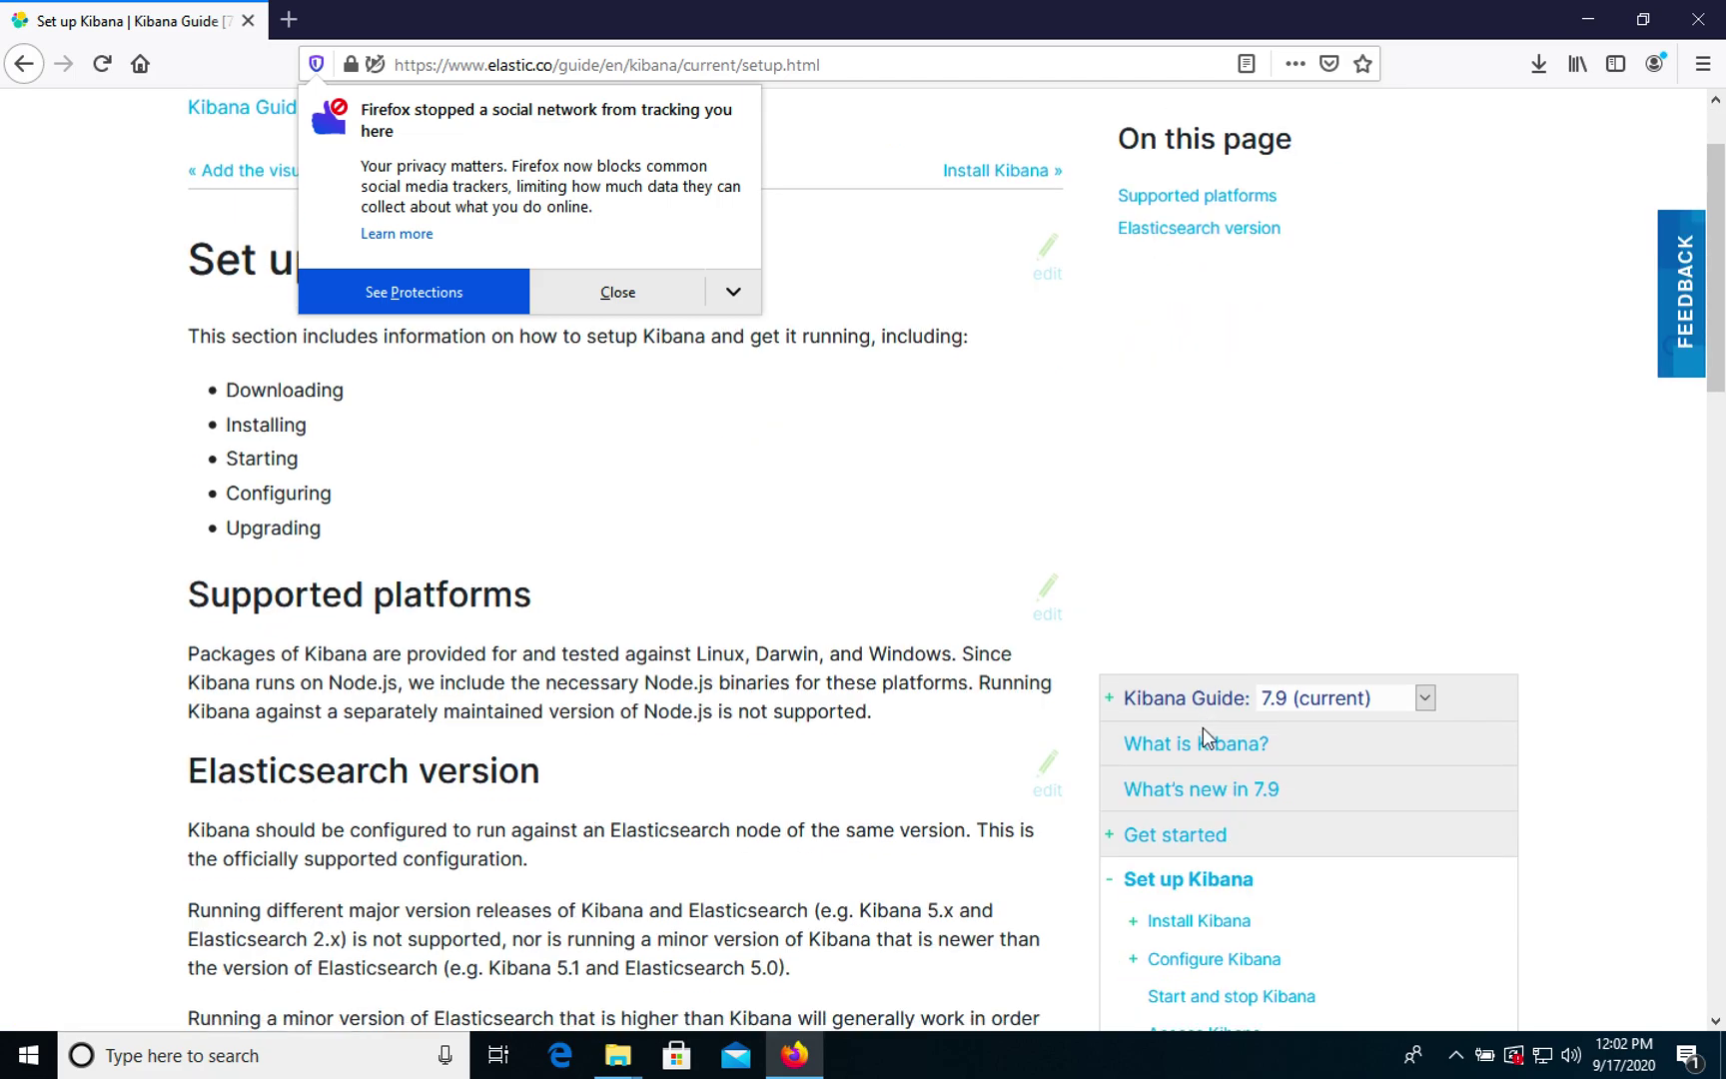
scroll(1148, 859, down, 2)
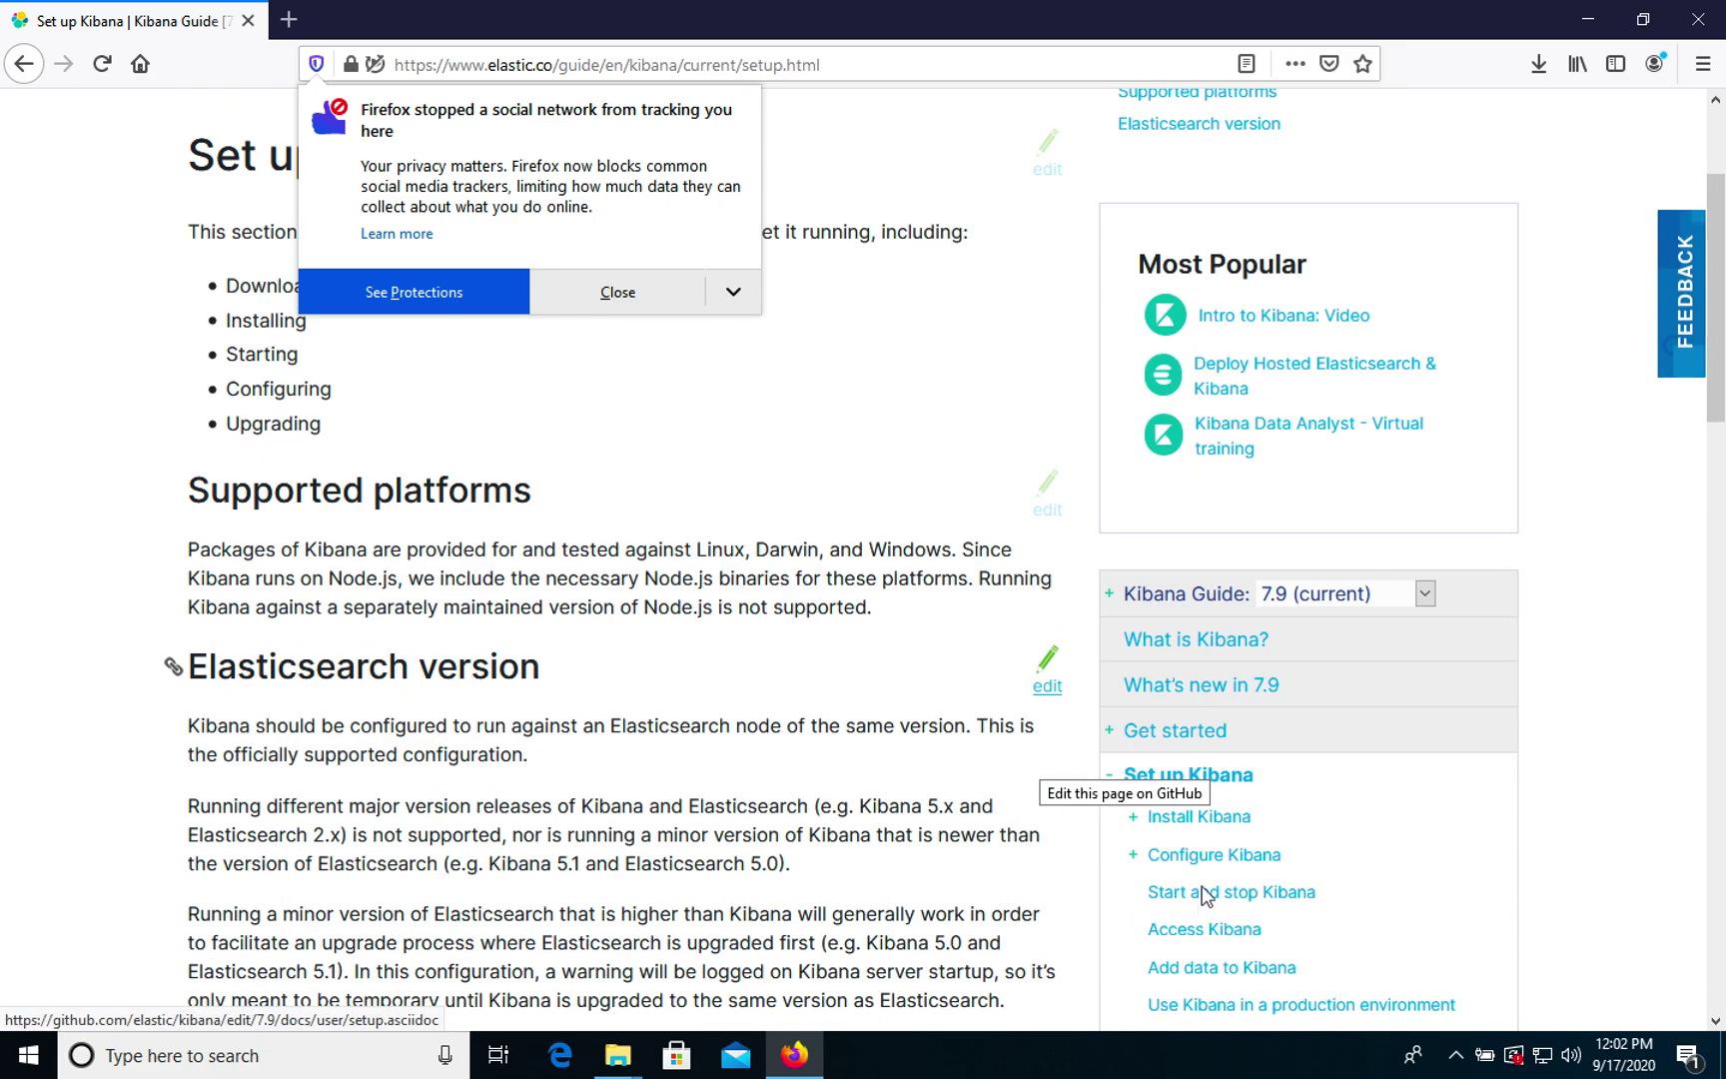
click(1190, 799)
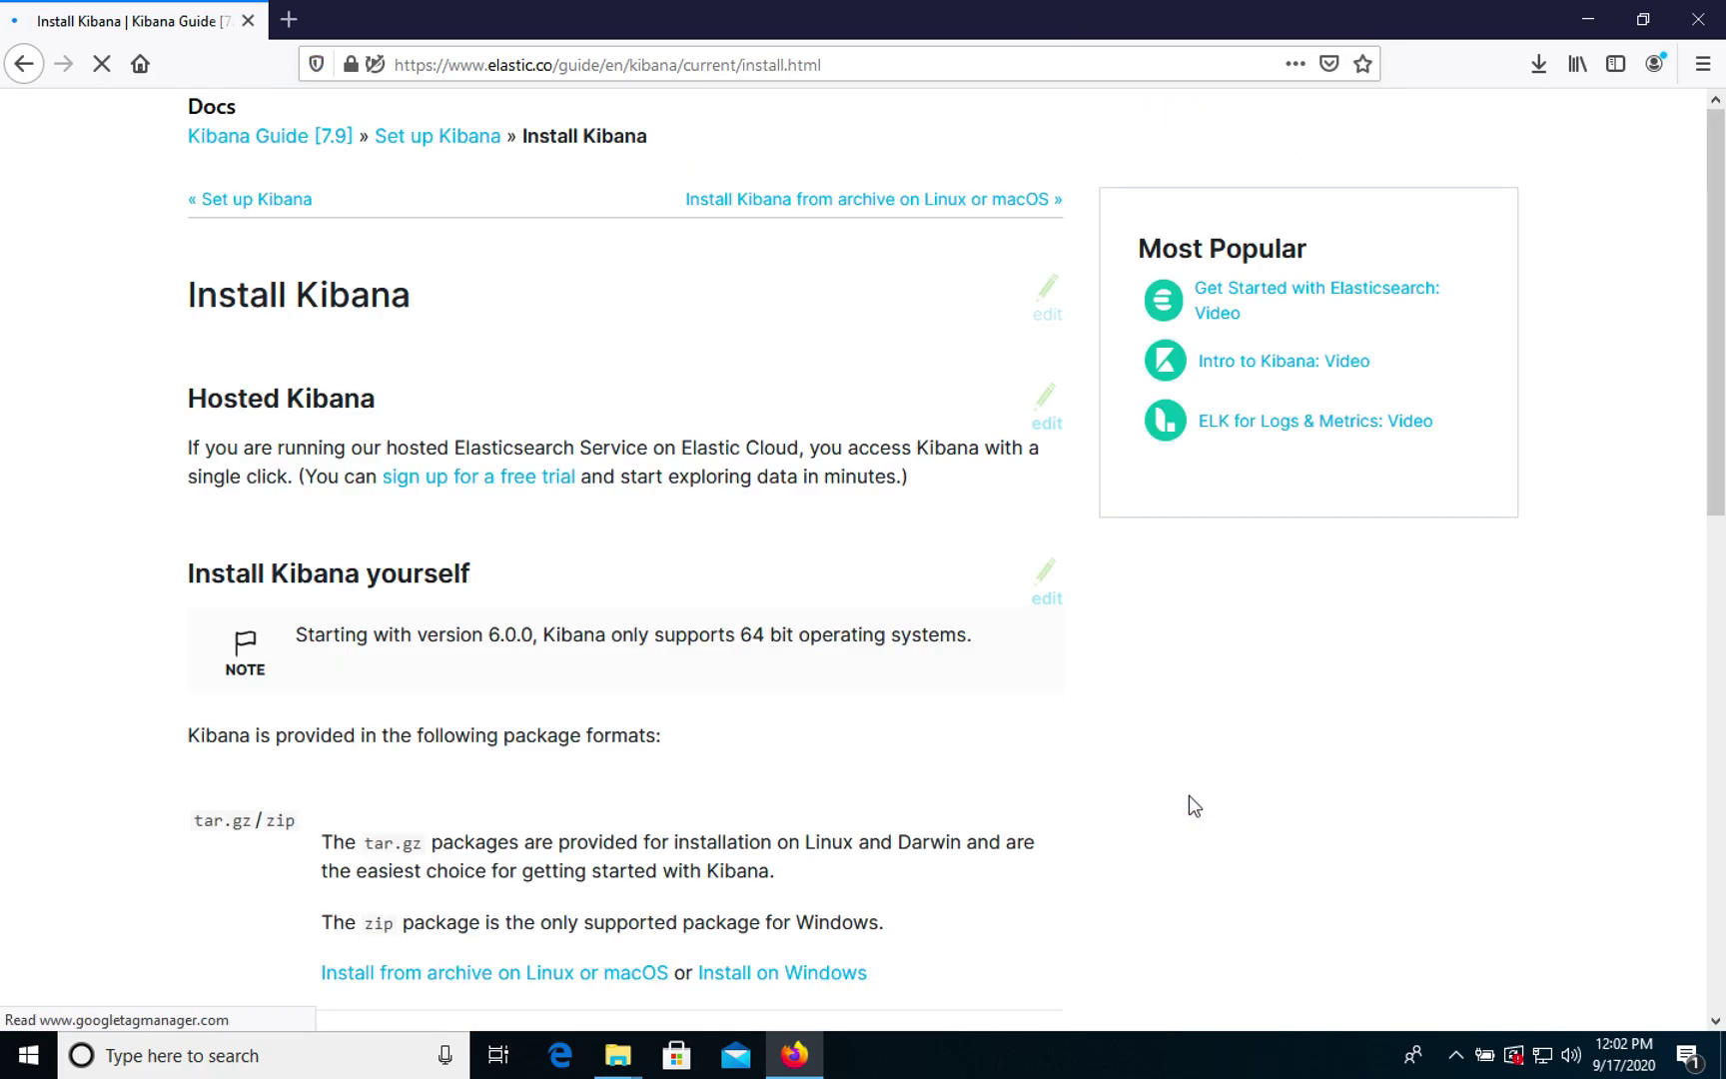
scroll(1188, 795, down, 2)
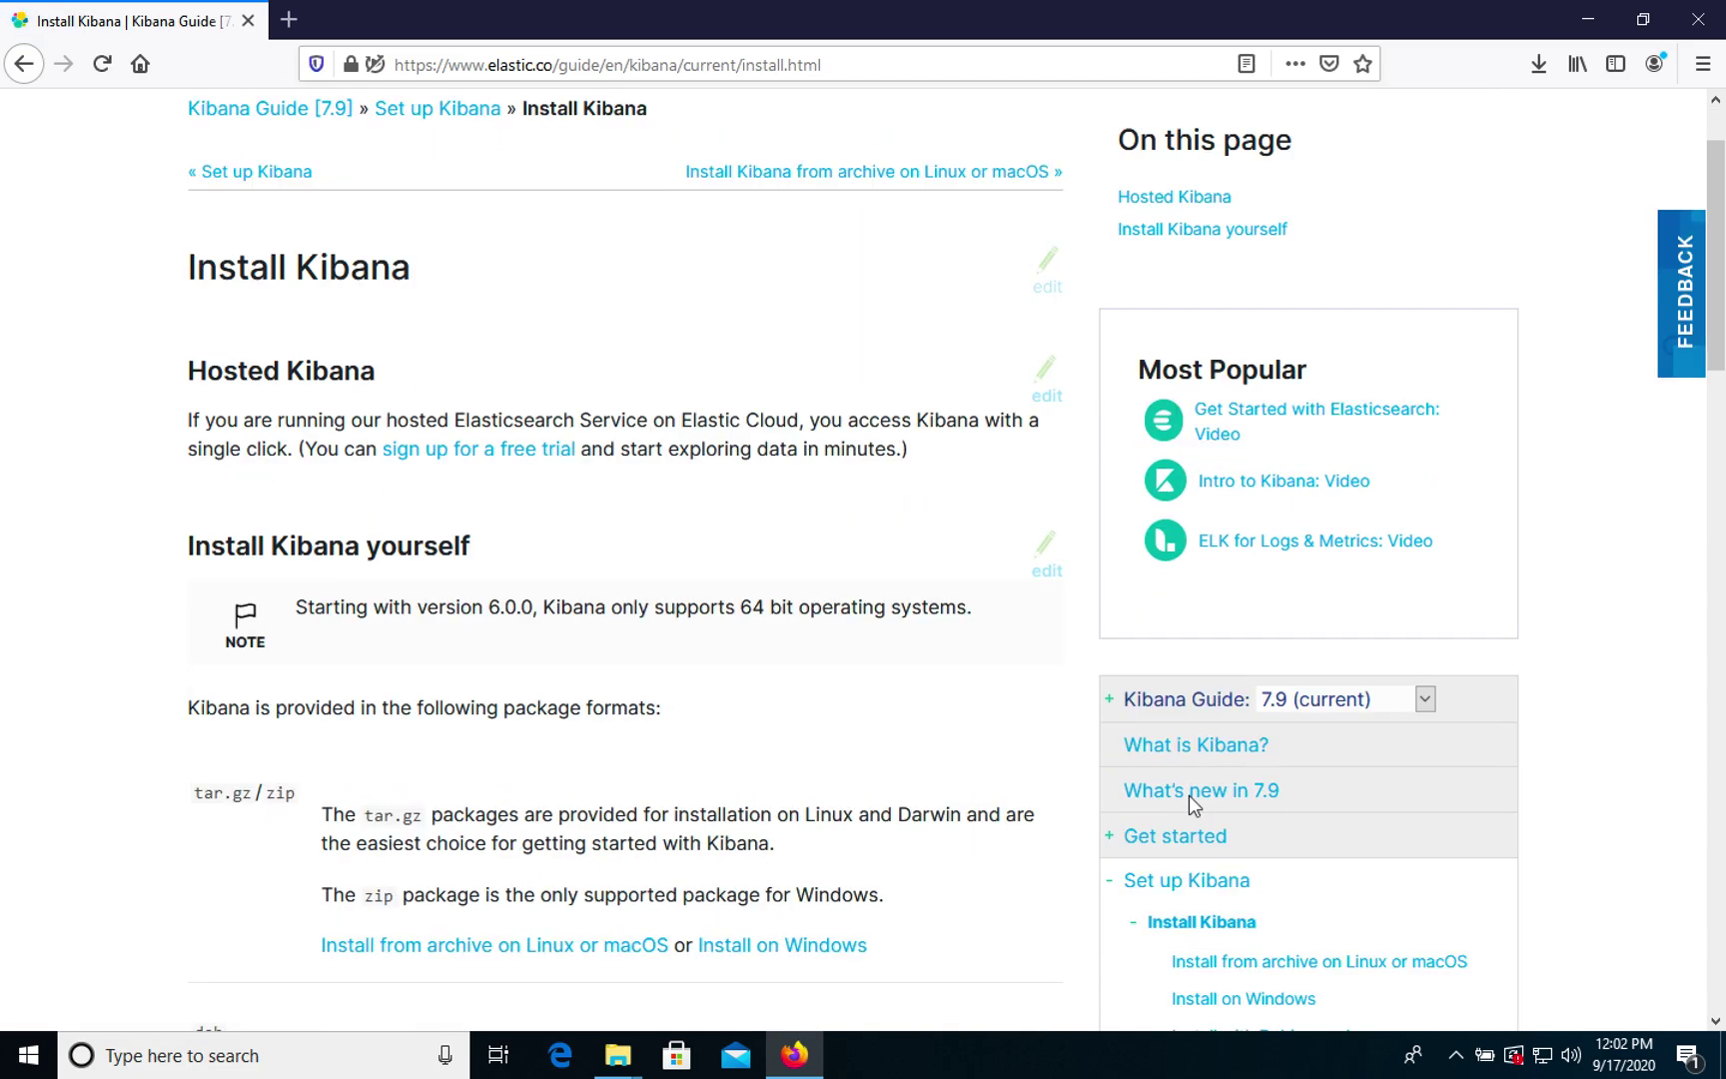
scroll(1234, 929, down, 2)
scroll(1256, 911, down, 2)
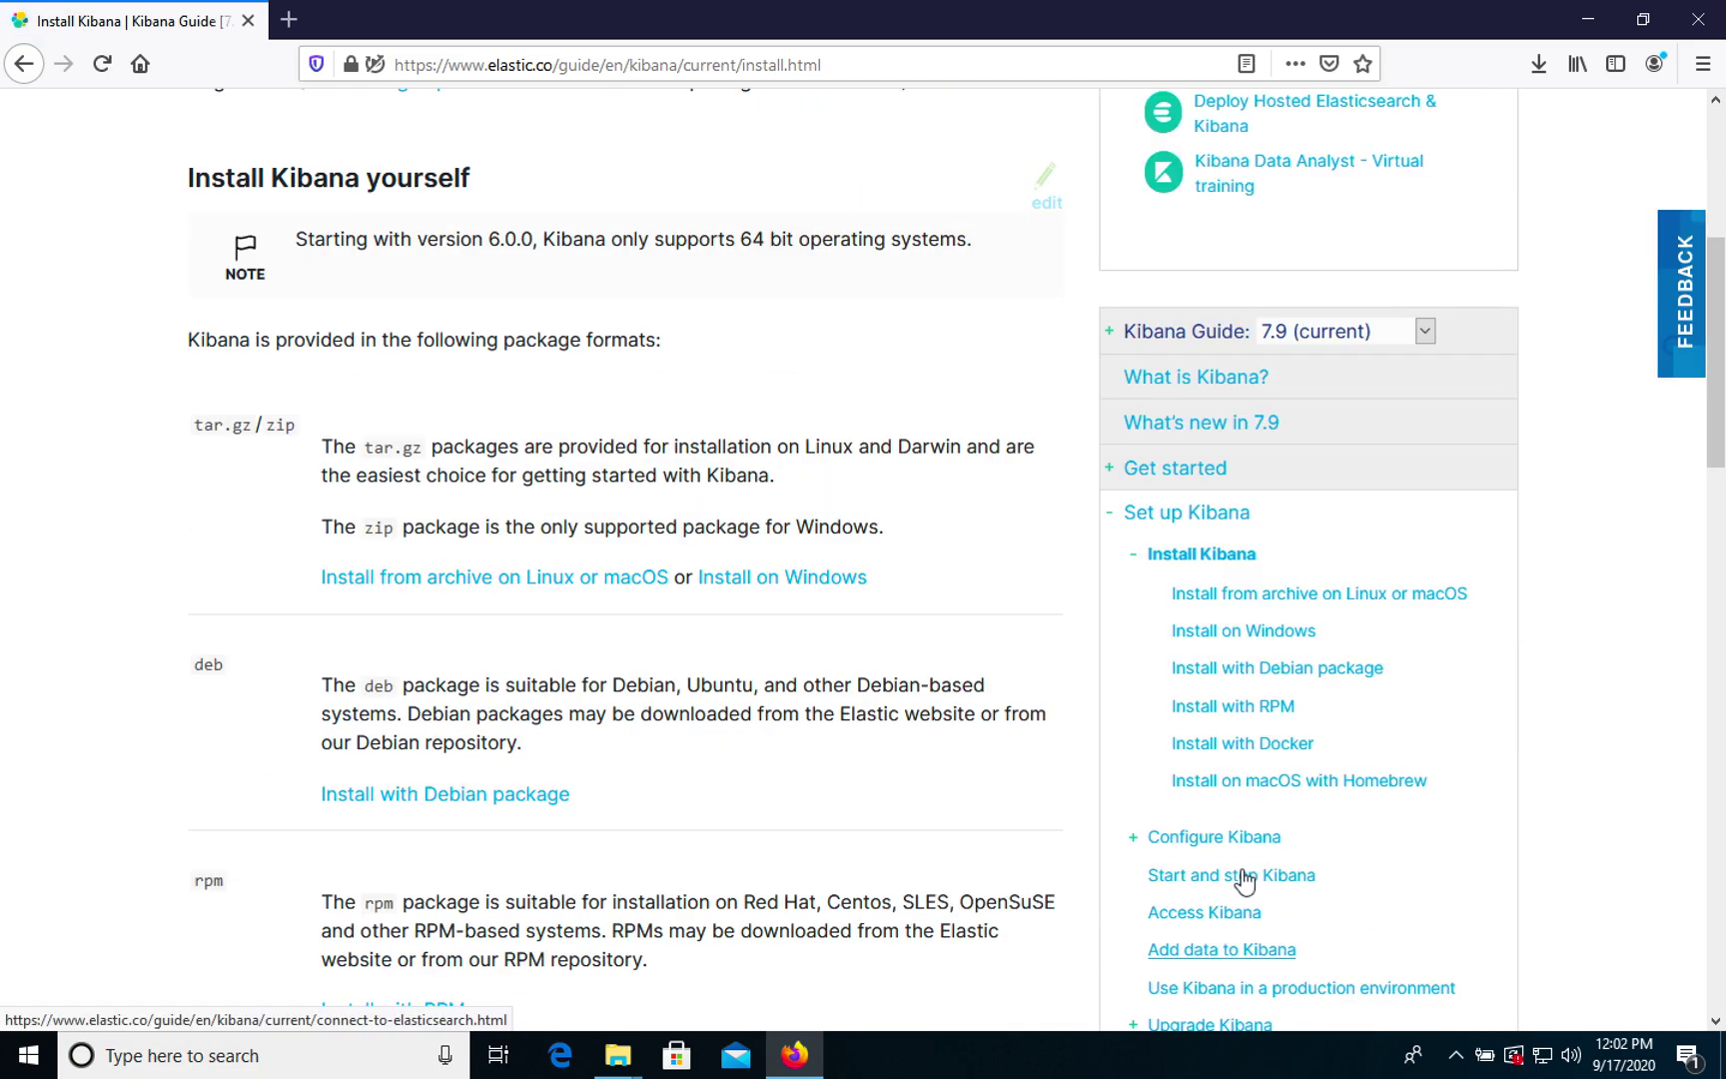
Open Install Kibana on Windows and scroll to the .\bin\kibana.bat run command.
click(1258, 639)
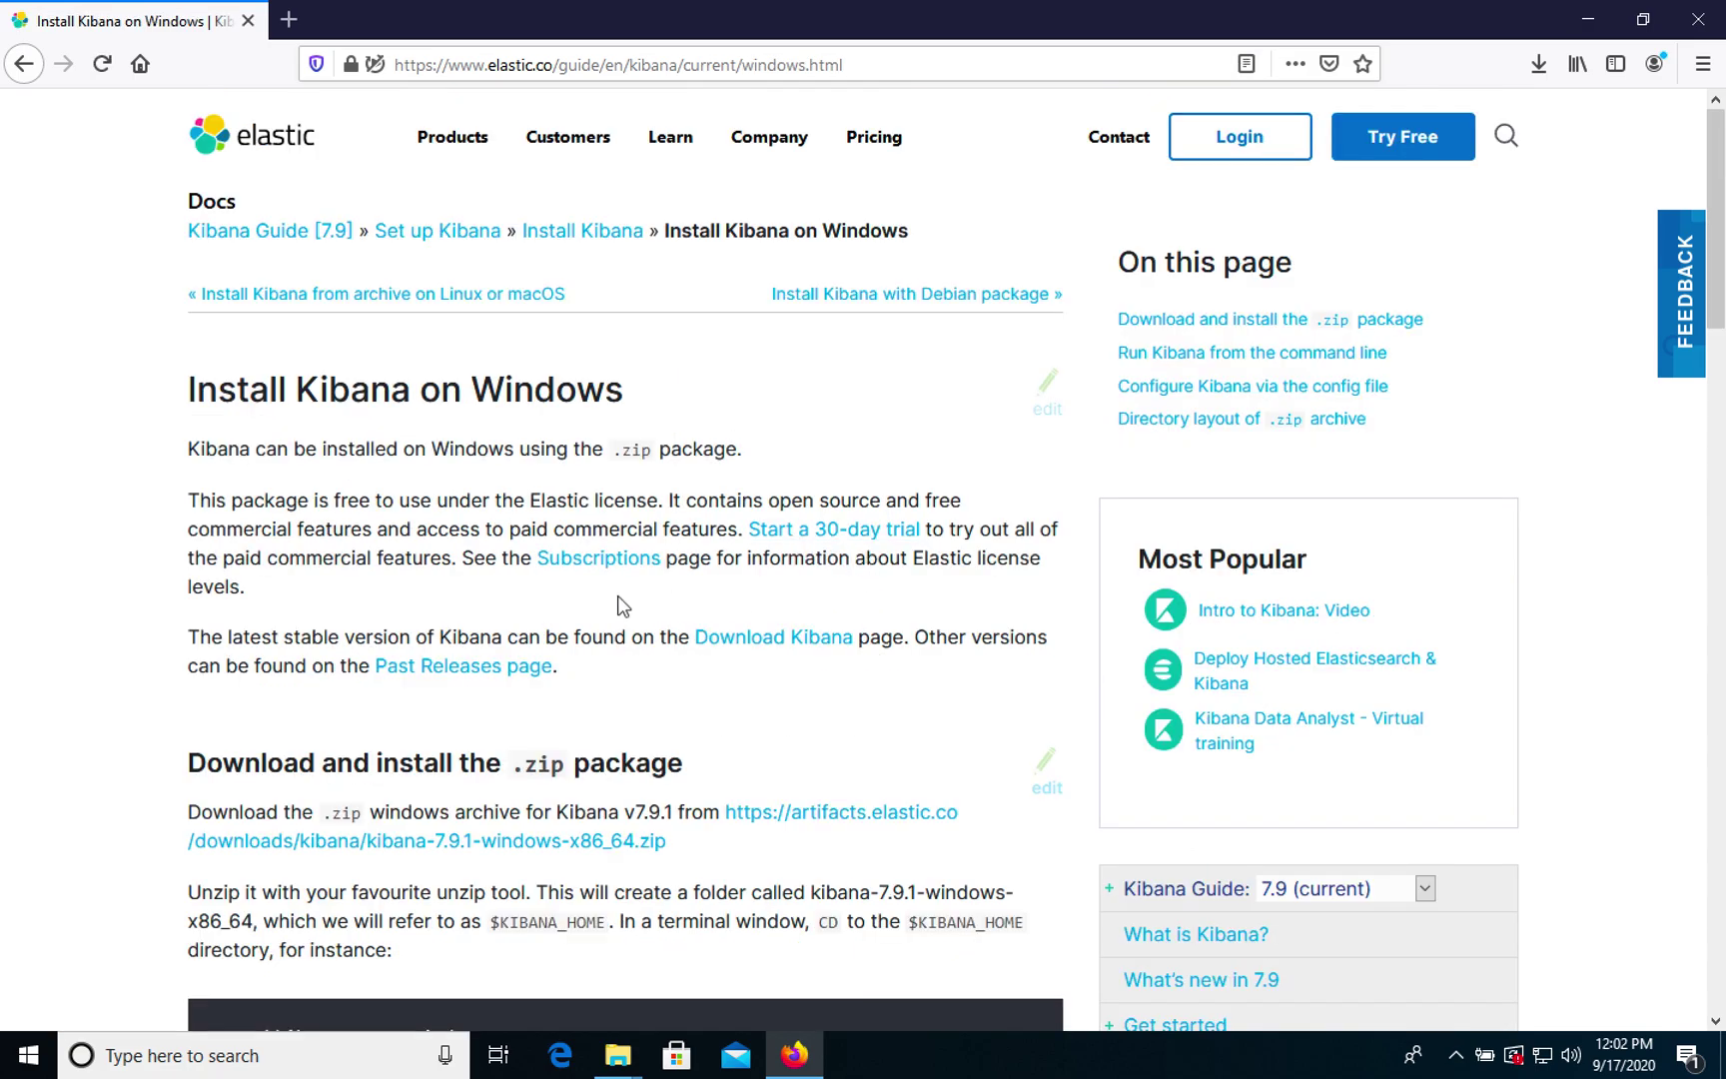
scroll(1032, 751, down, 2)
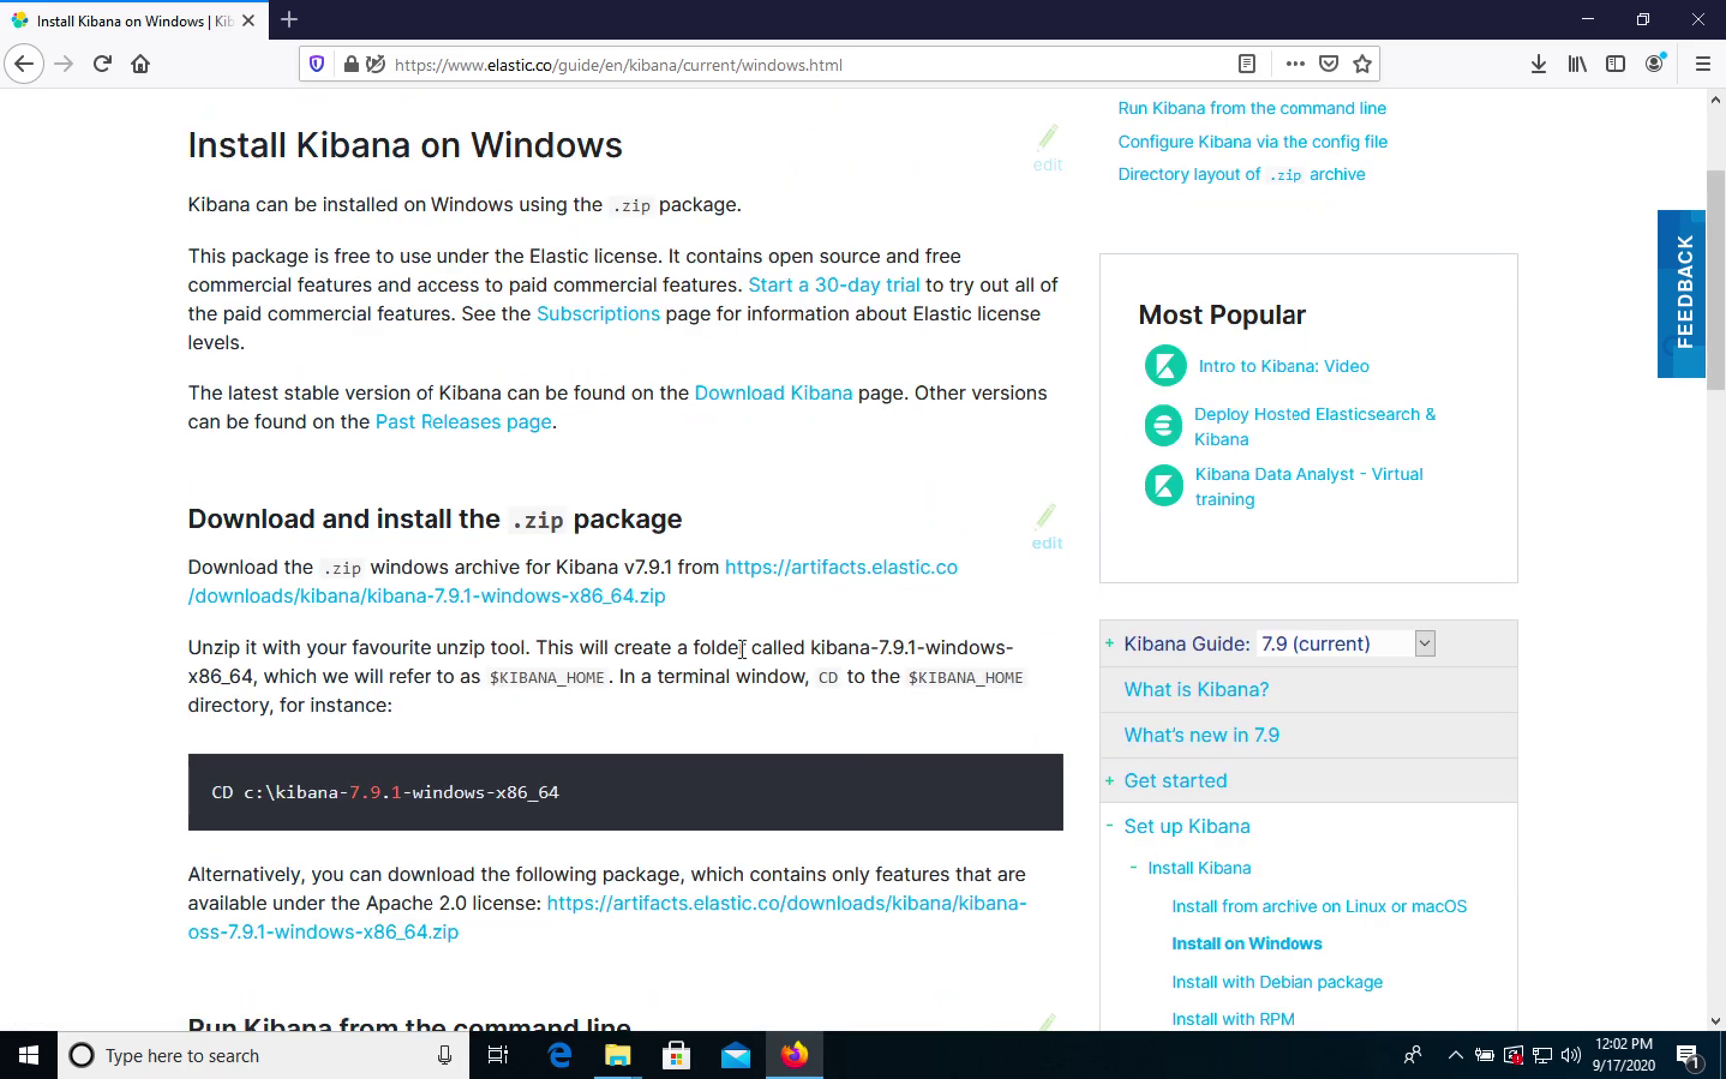
scroll(362, 679, down, 1)
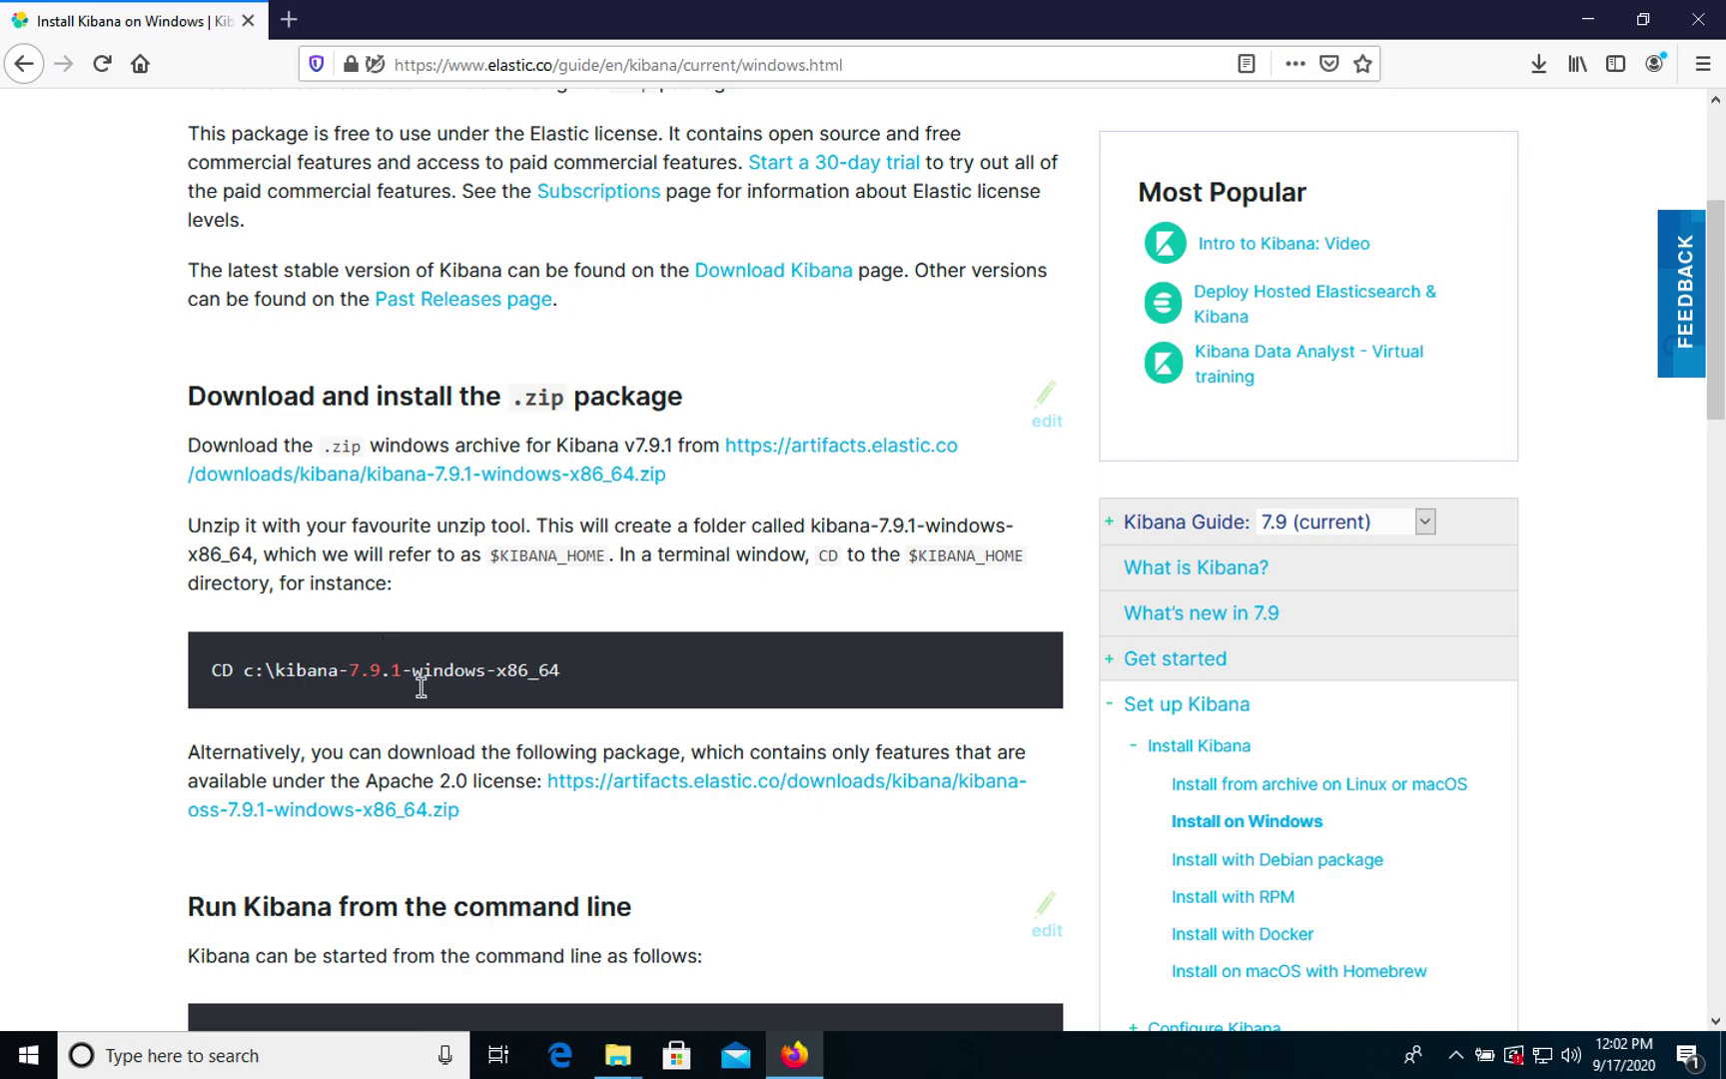
scroll(485, 739, down, 1)
scroll(470, 719, down, 2)
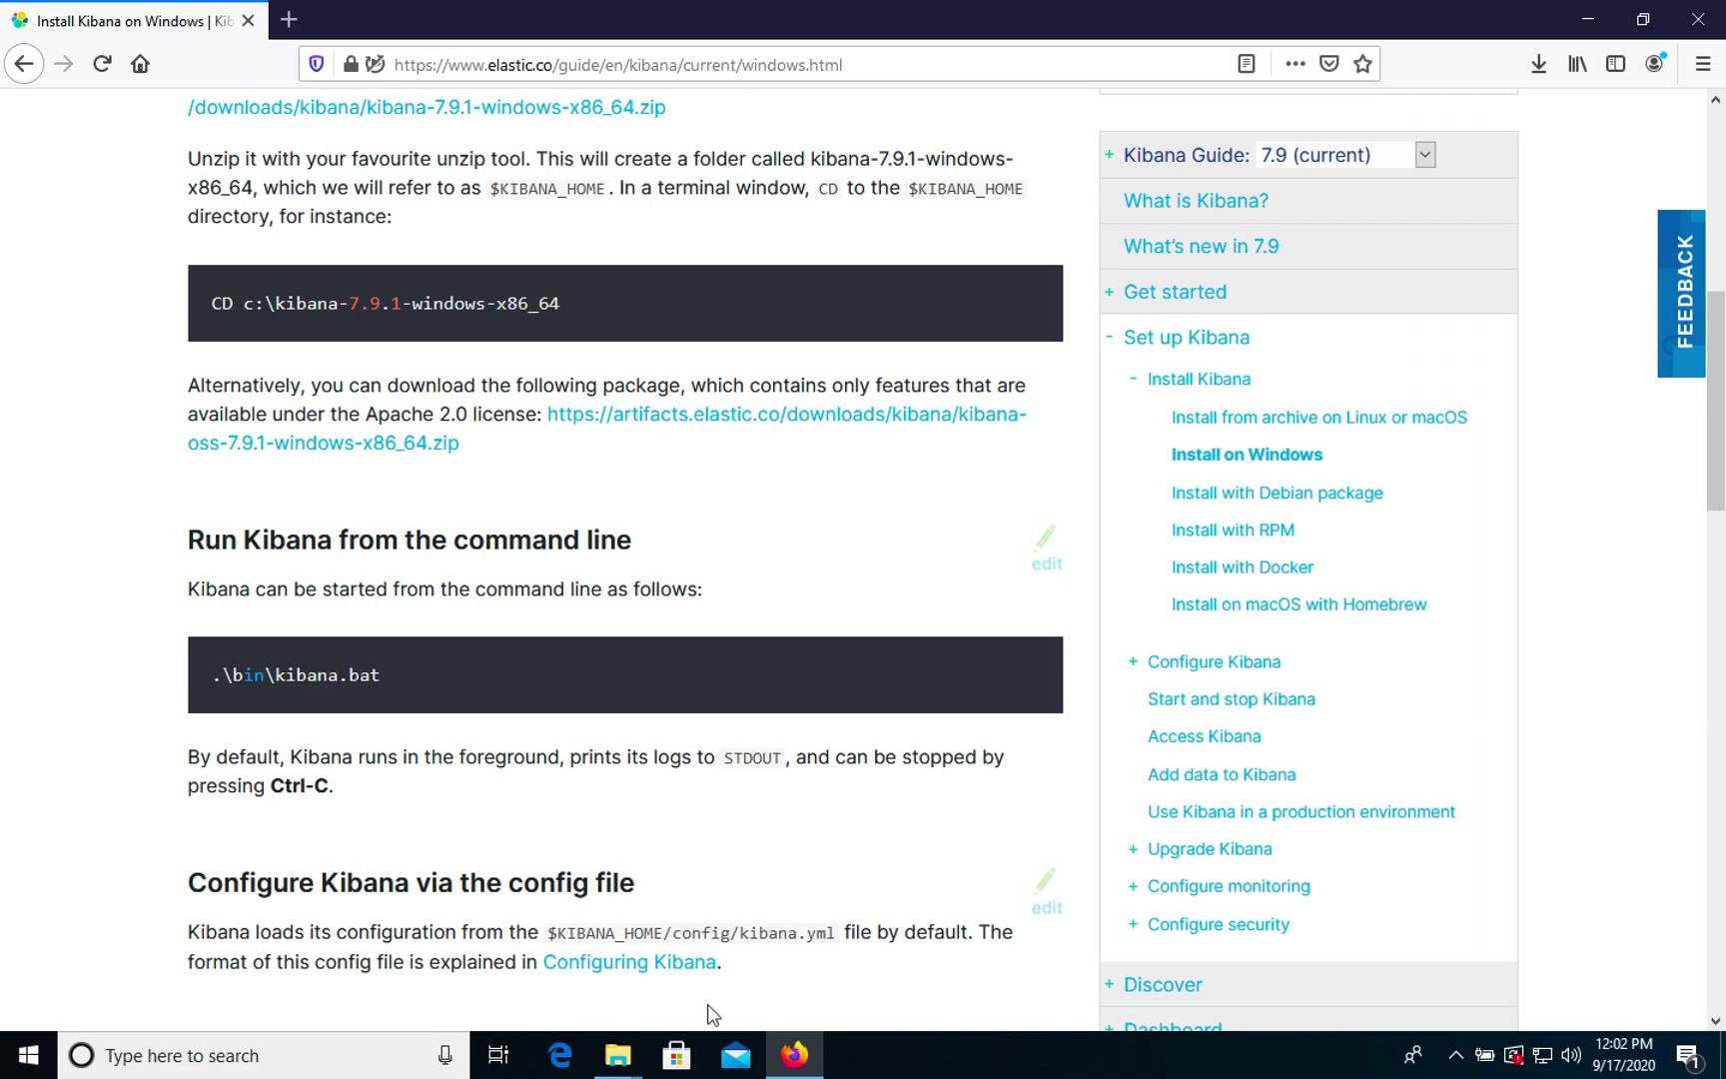
Go back to the kibana-7.9.1-windows-x86_64 folder and copy its full path.
click(618, 1056)
click(559, 974)
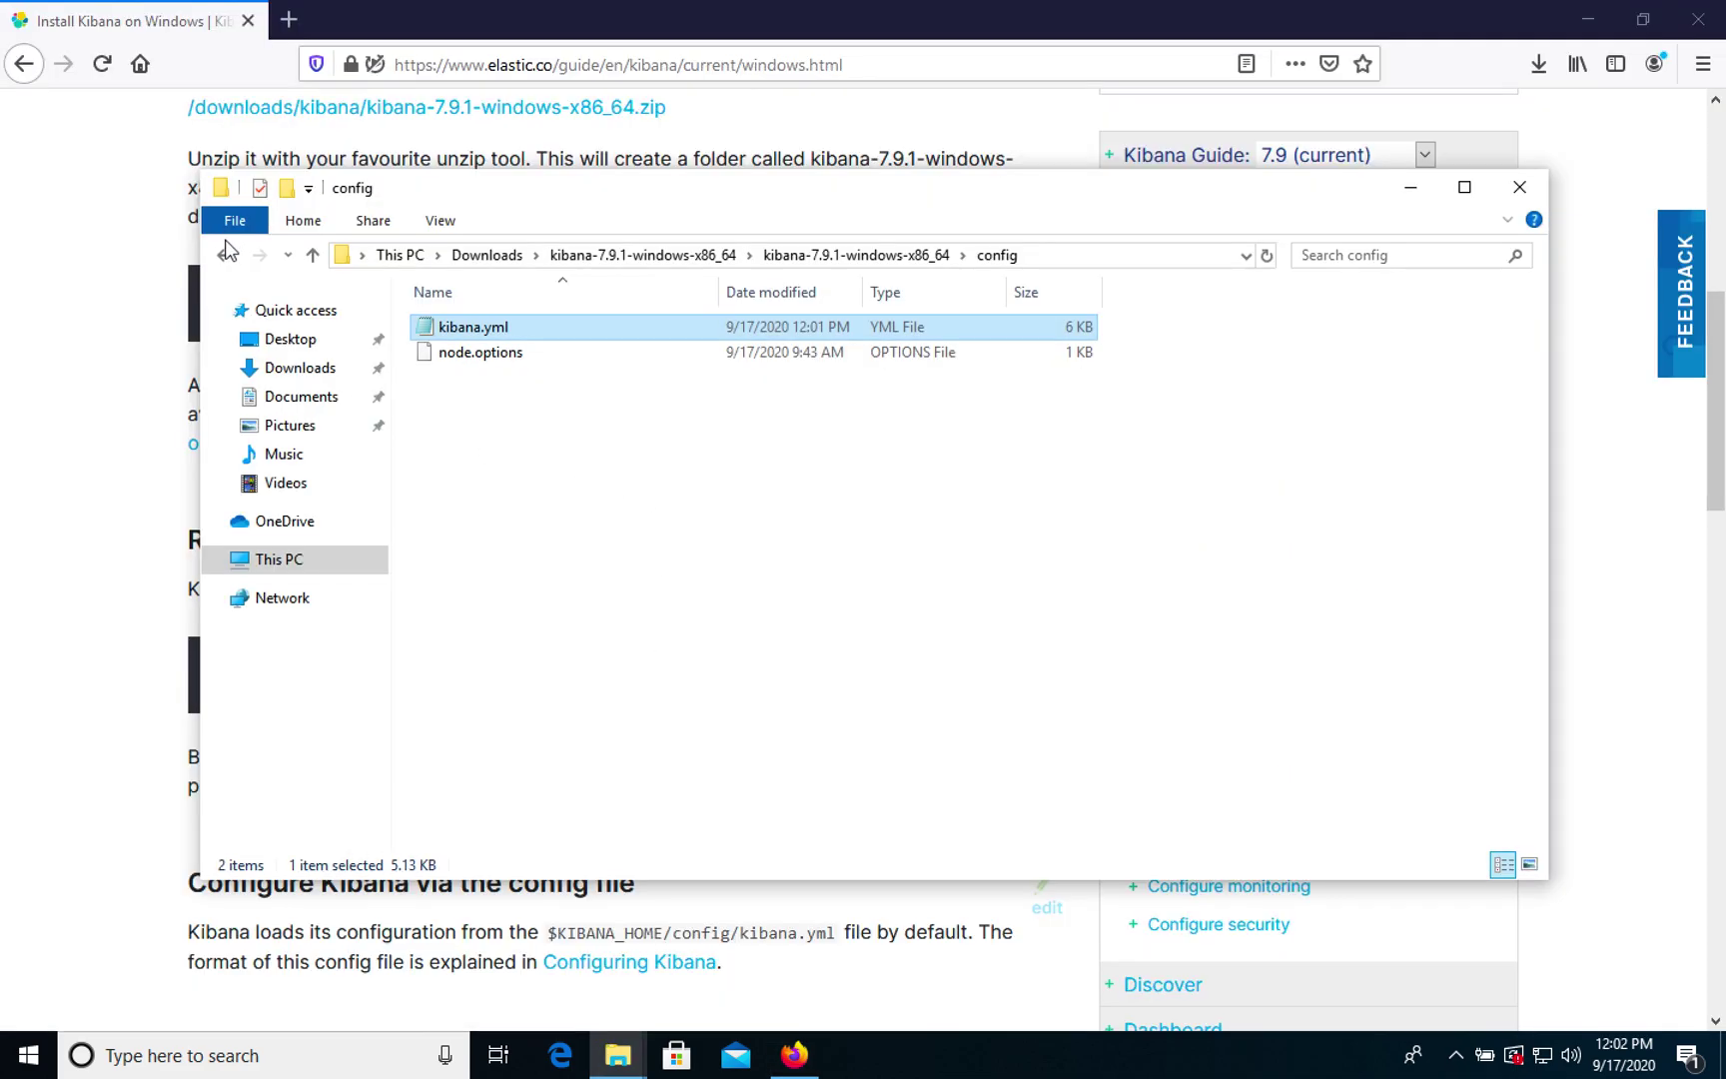
click(223, 255)
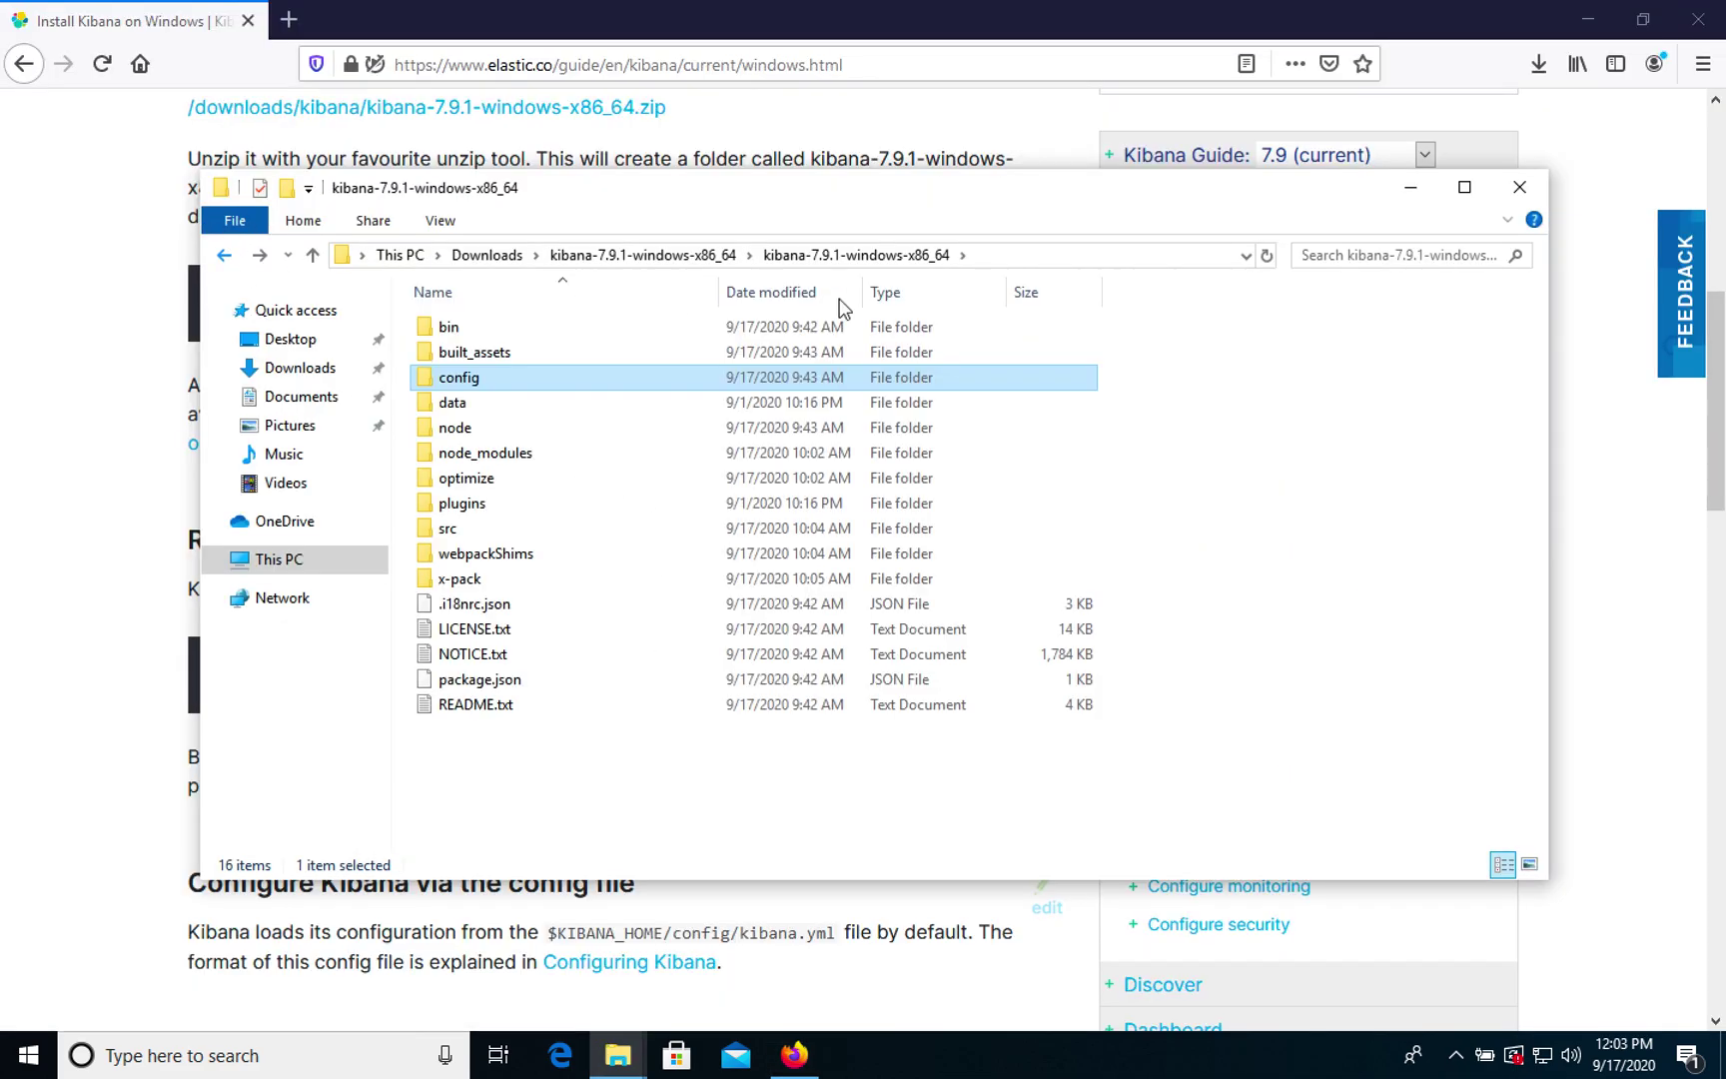
click(1017, 255)
right_click(862, 258)
click(944, 335)
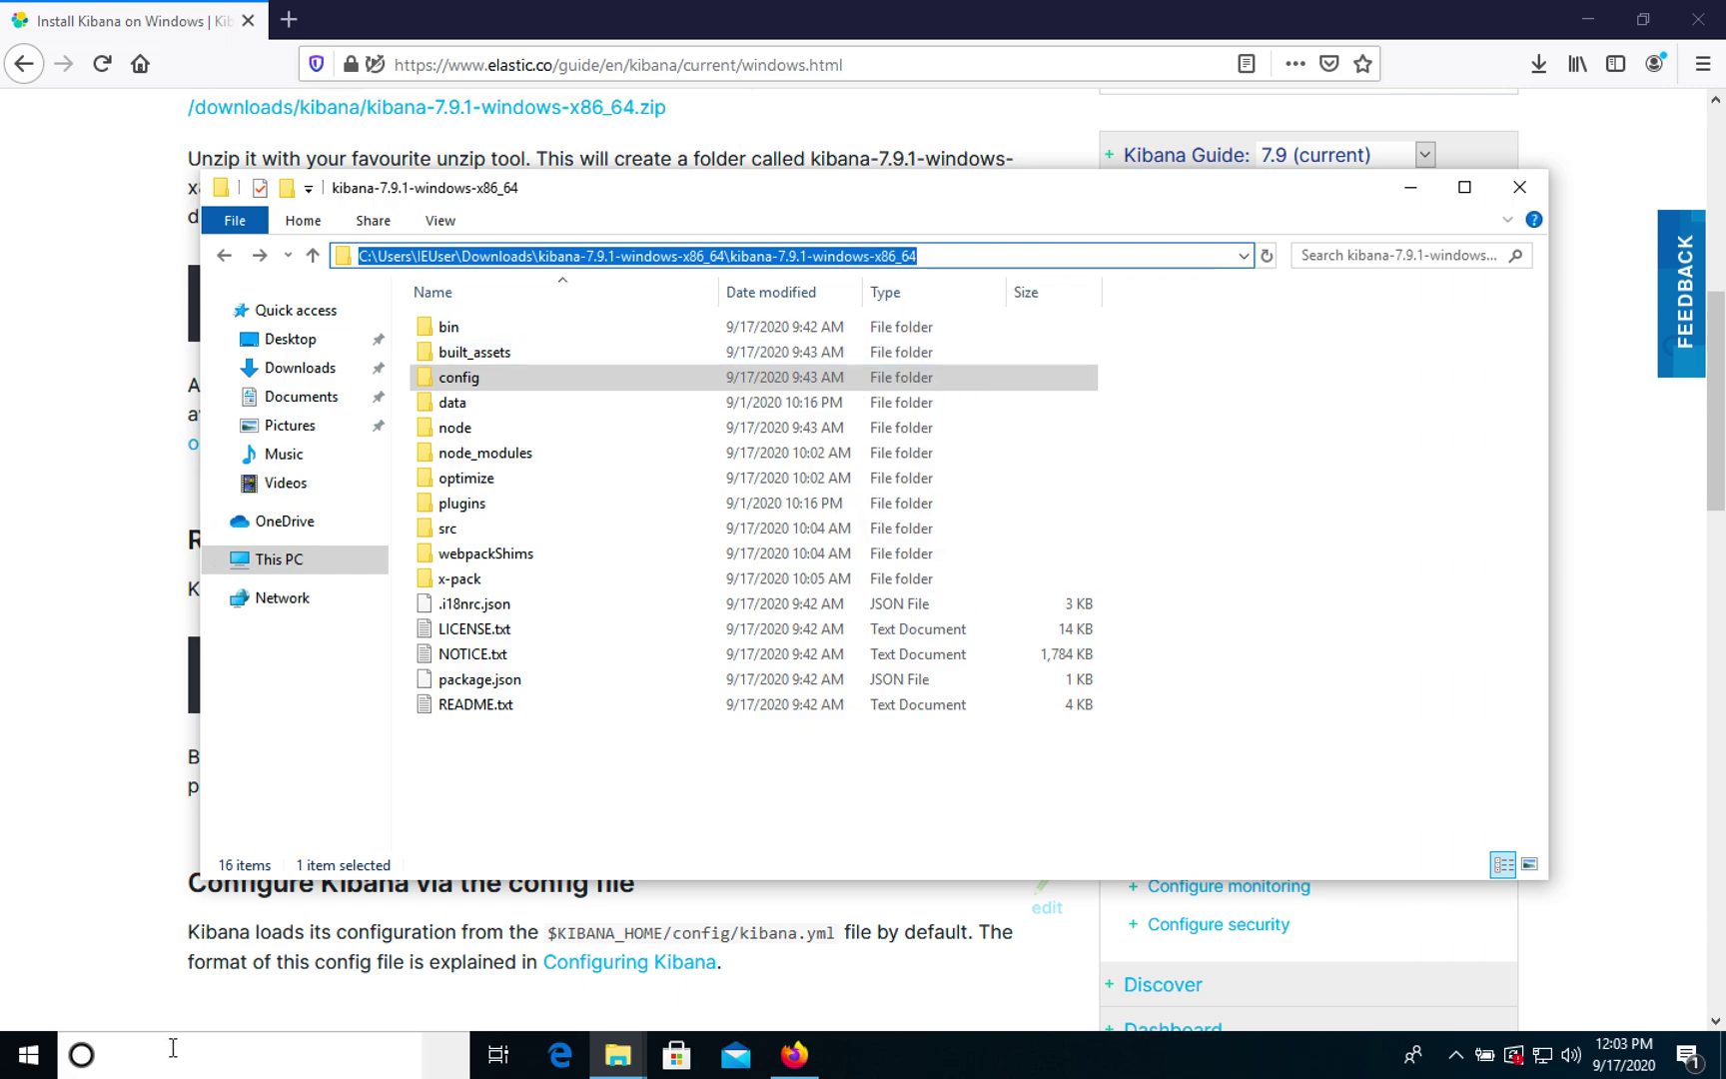
Launch Command Prompt and cd into the copied kibana-7.9.1-windows-x86_64 path.
click(200, 1062)
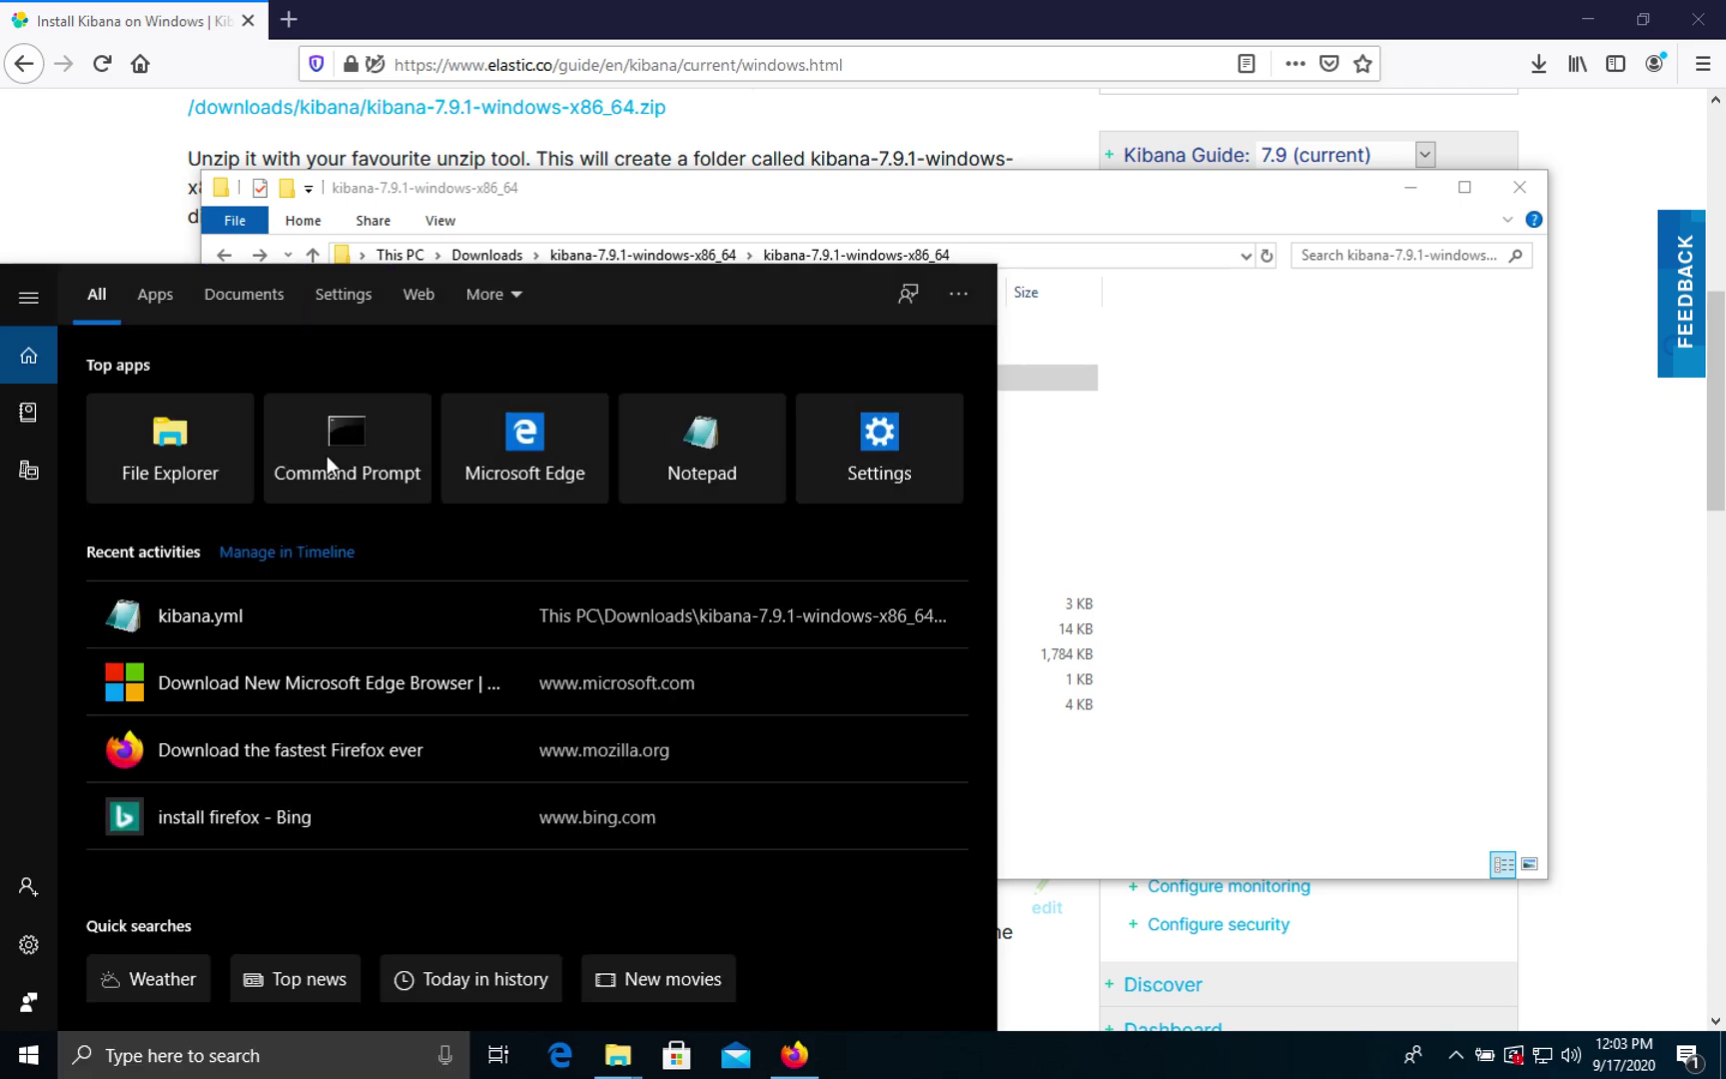
click(327, 455)
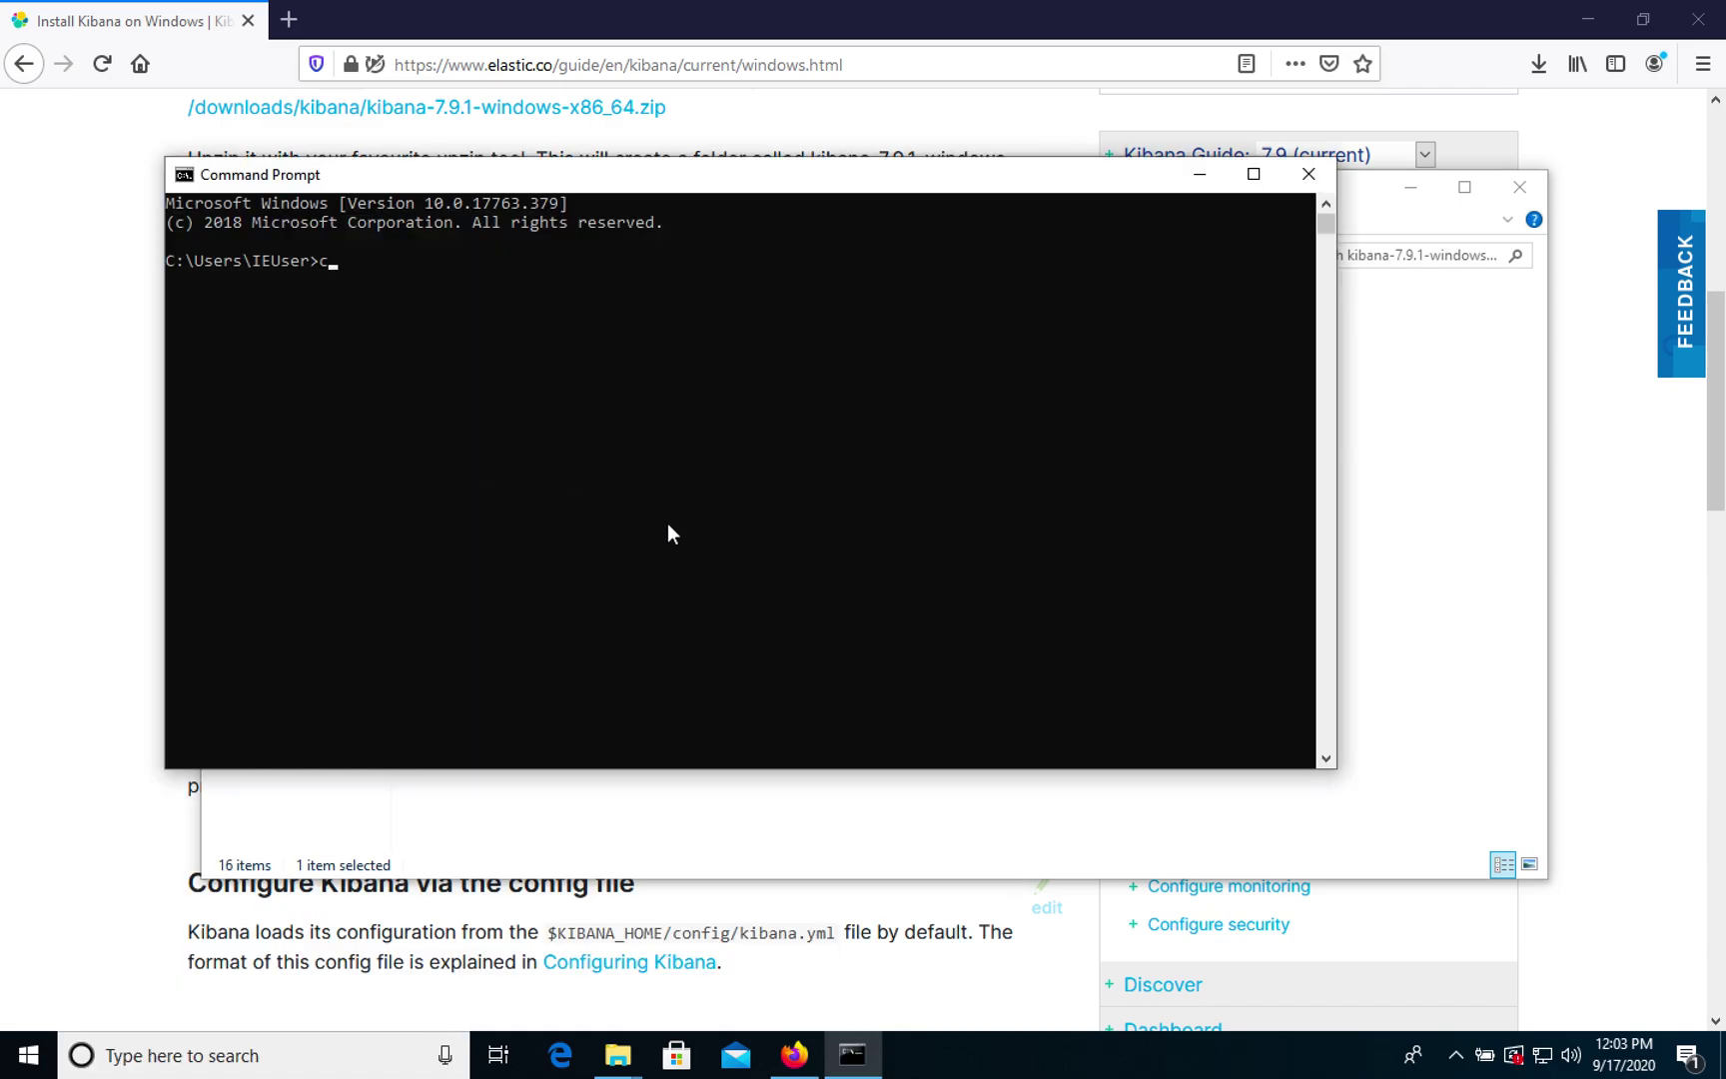
text(cd)
key(ctrl+v)
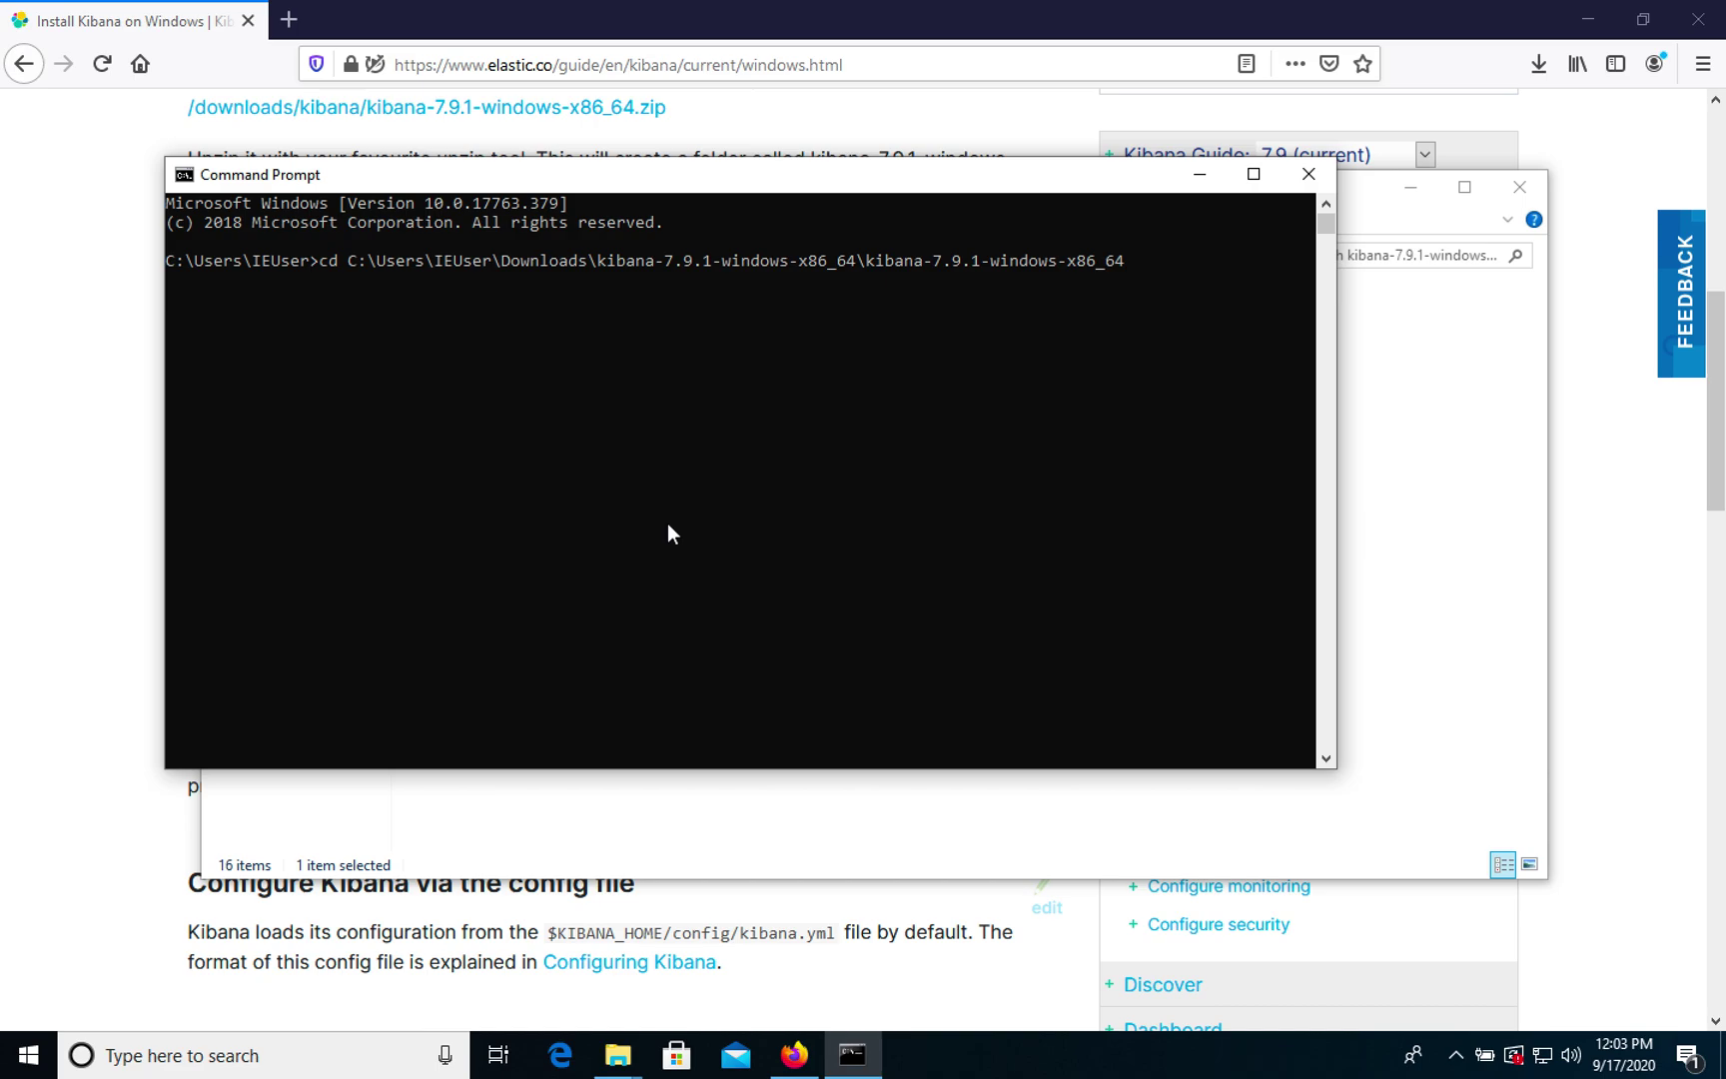
key(Return)
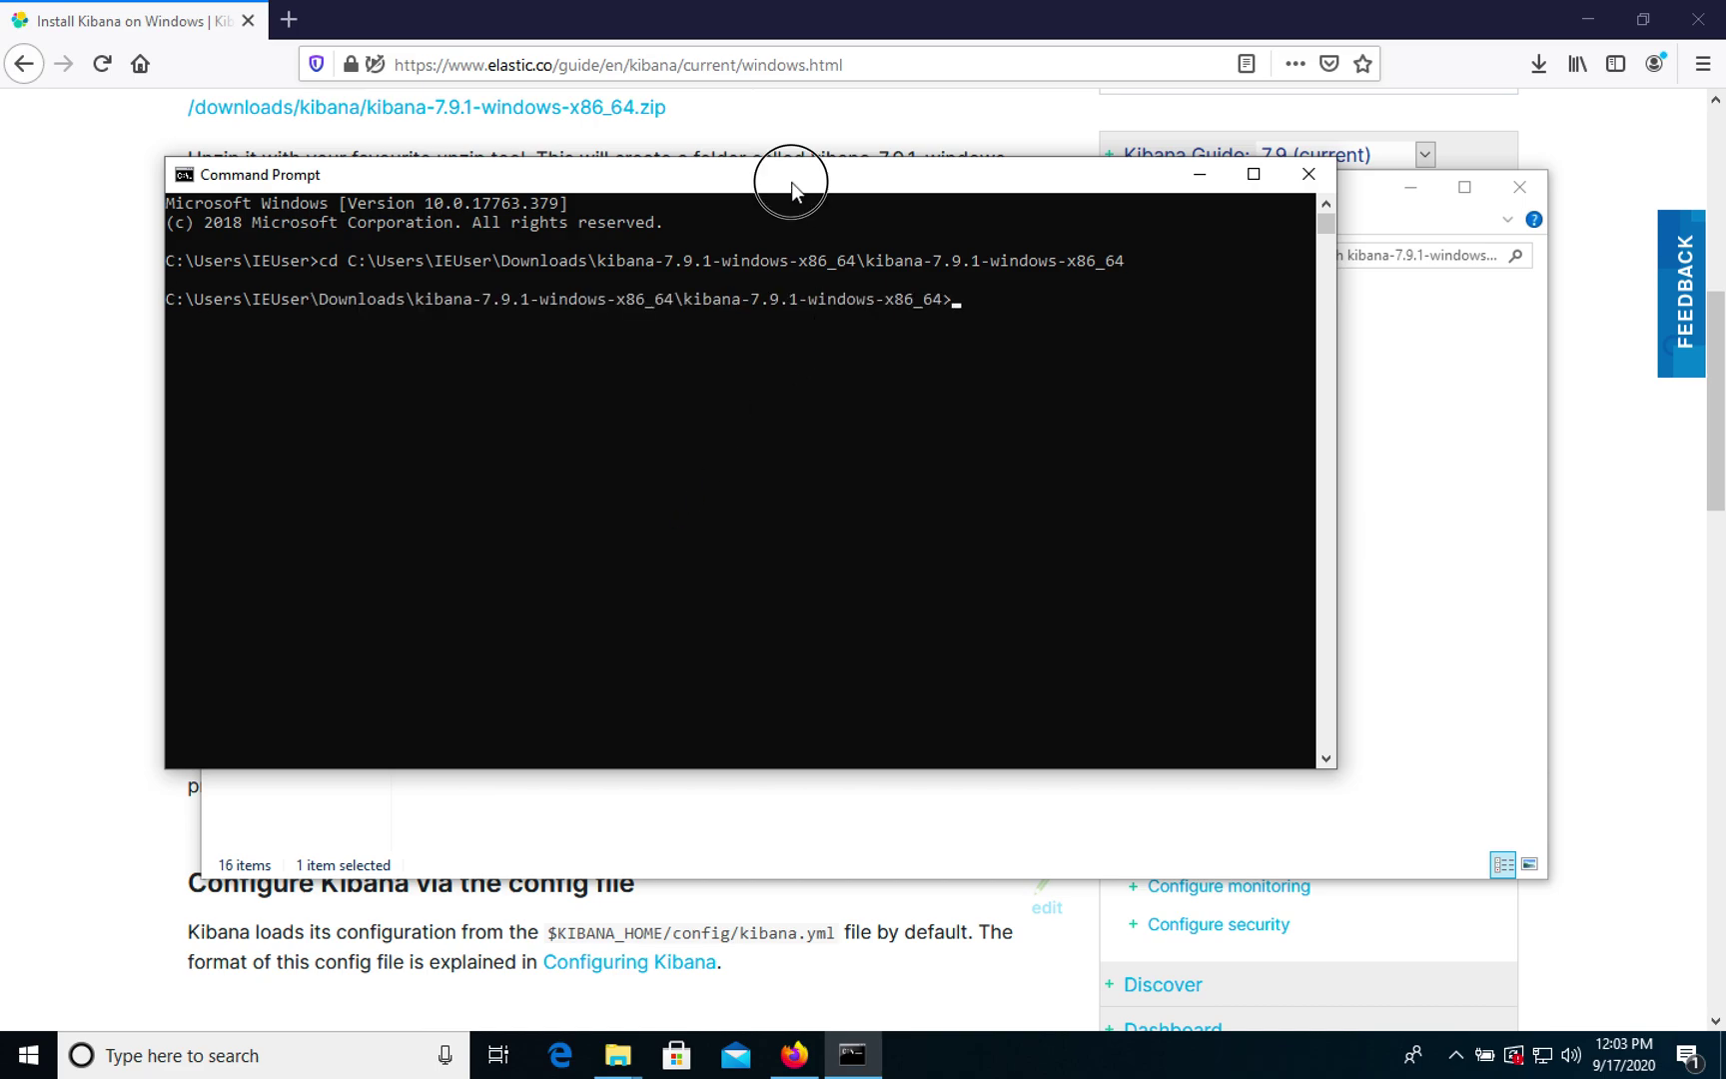
Start the Kibana server by running .\bin\kibana.bat in Command Prompt.
drag(791, 182, 943, 183)
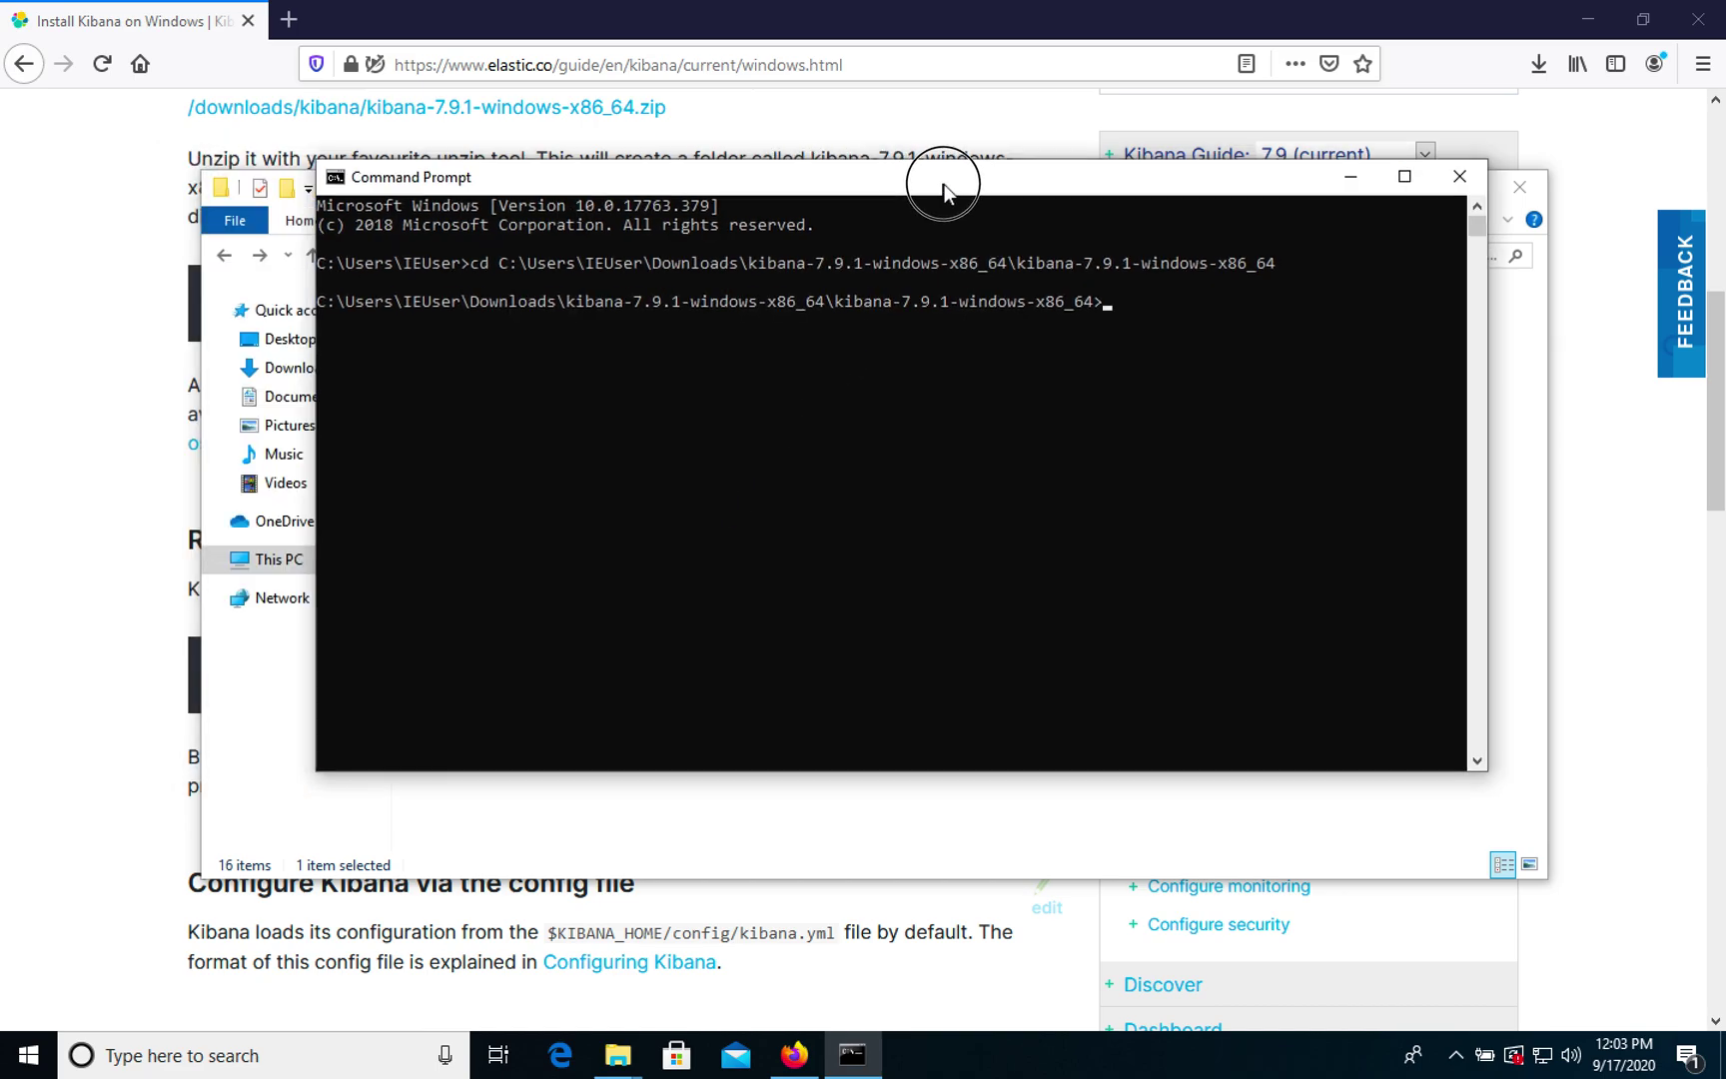
click(148, 484)
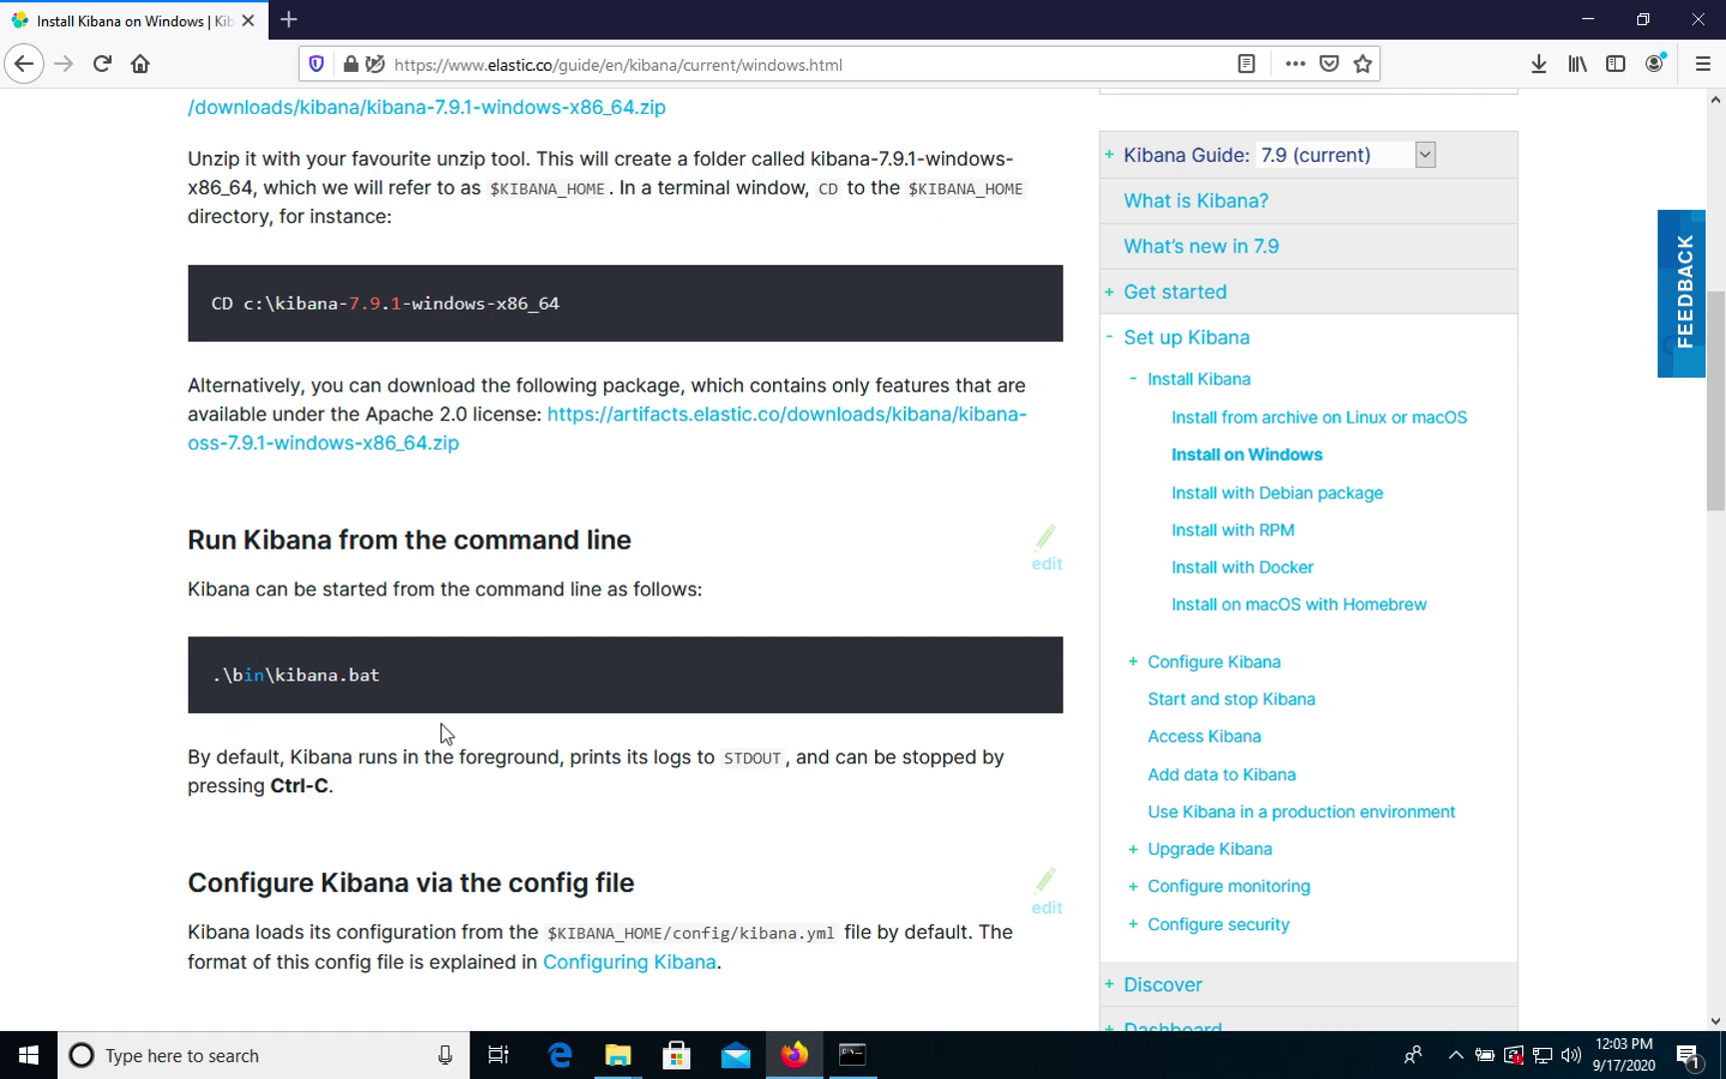
click(852, 1054)
click(929, 623)
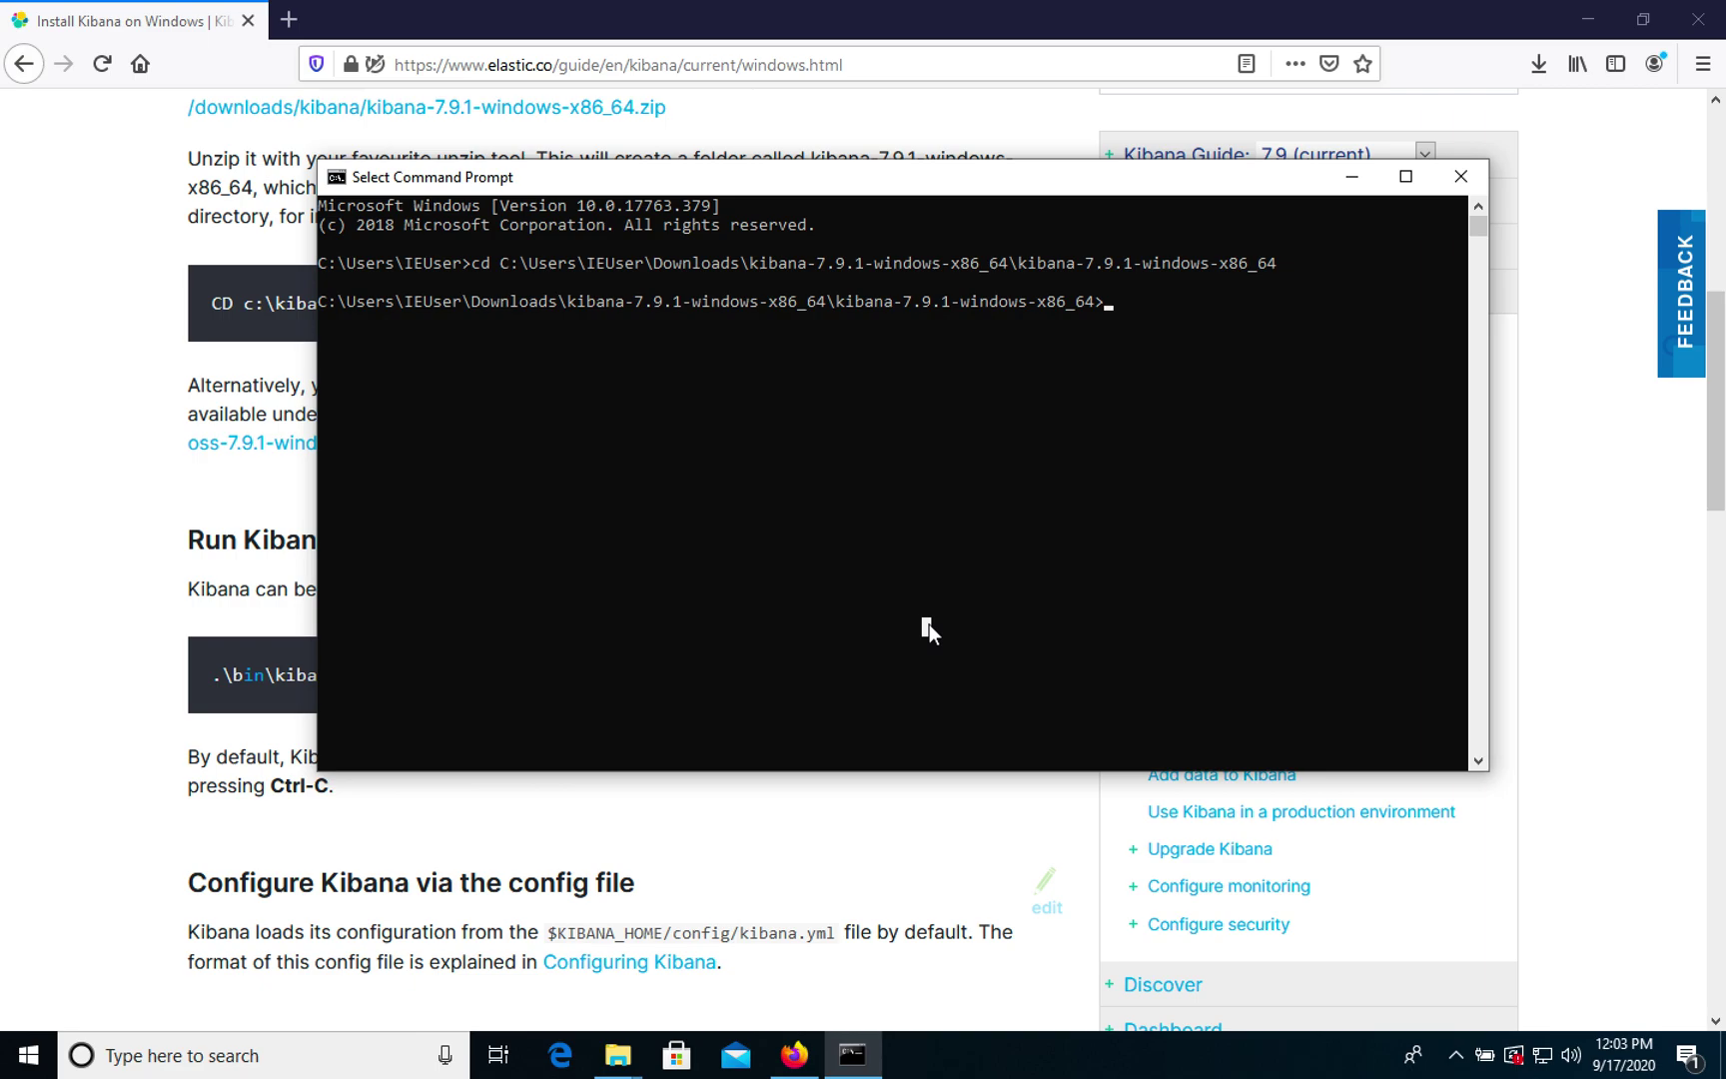
text(.\bin)
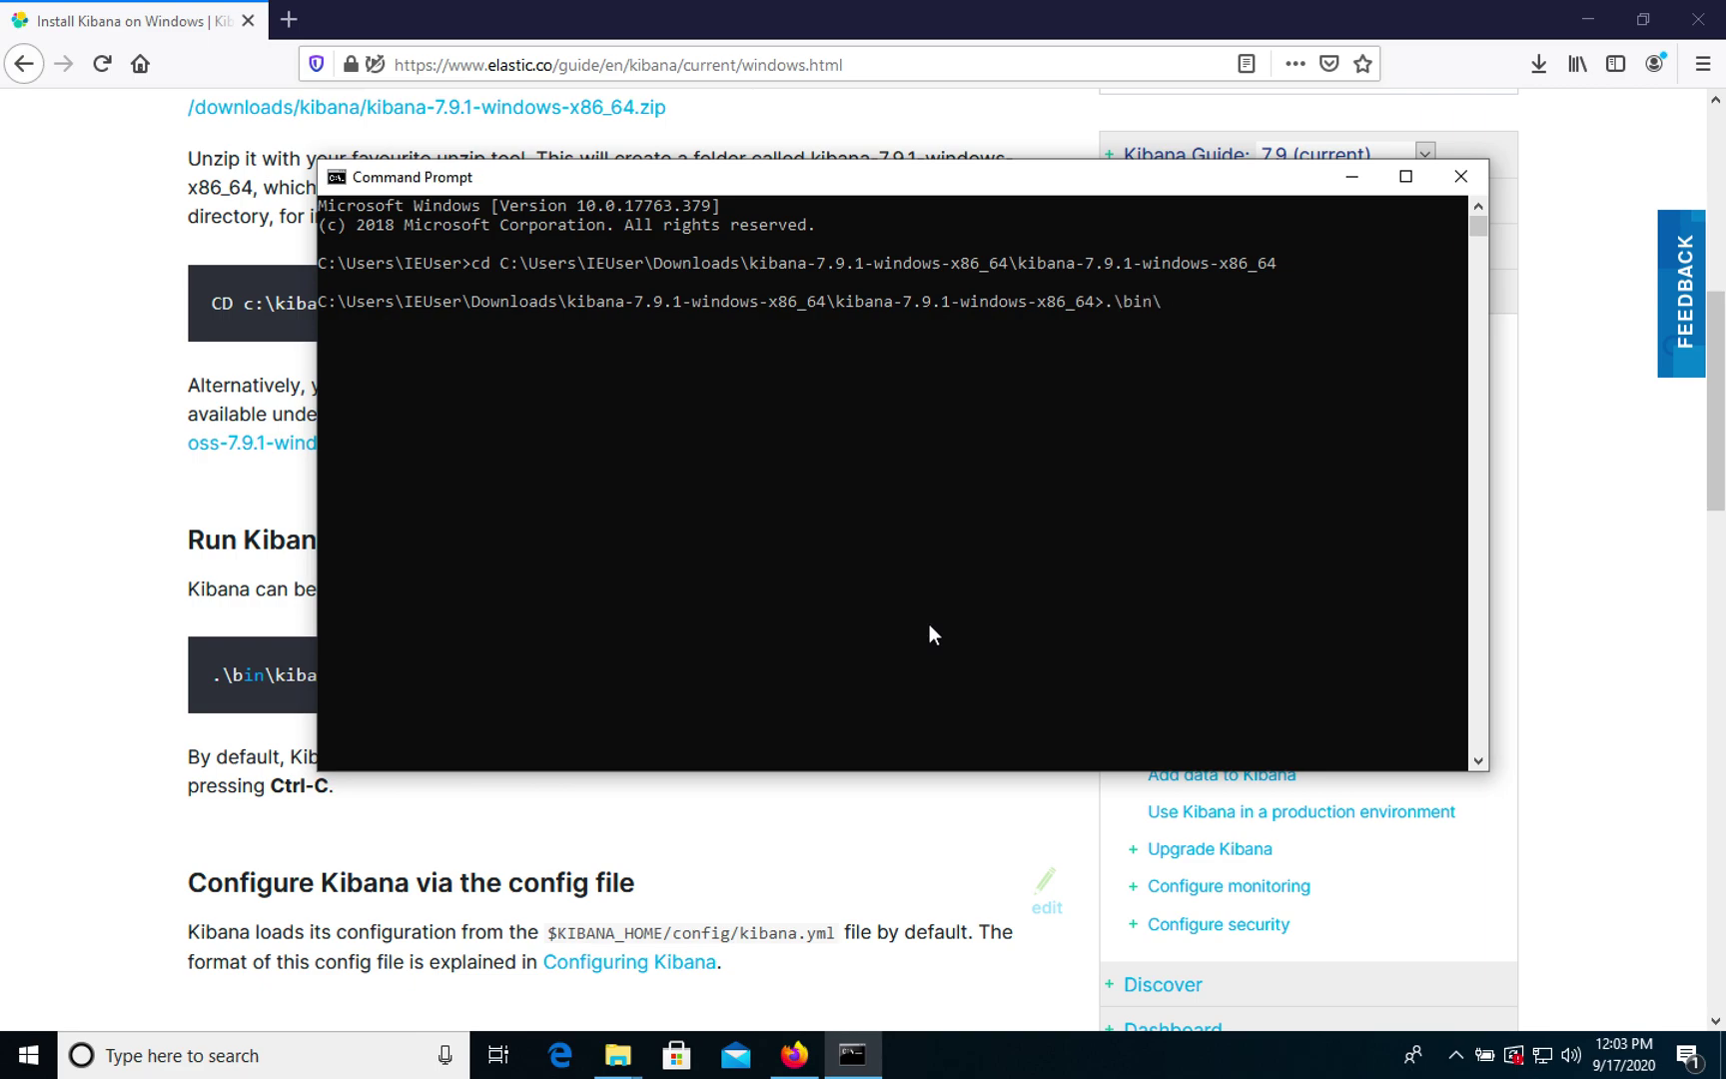
text(\kibana.bat)
key(Return)
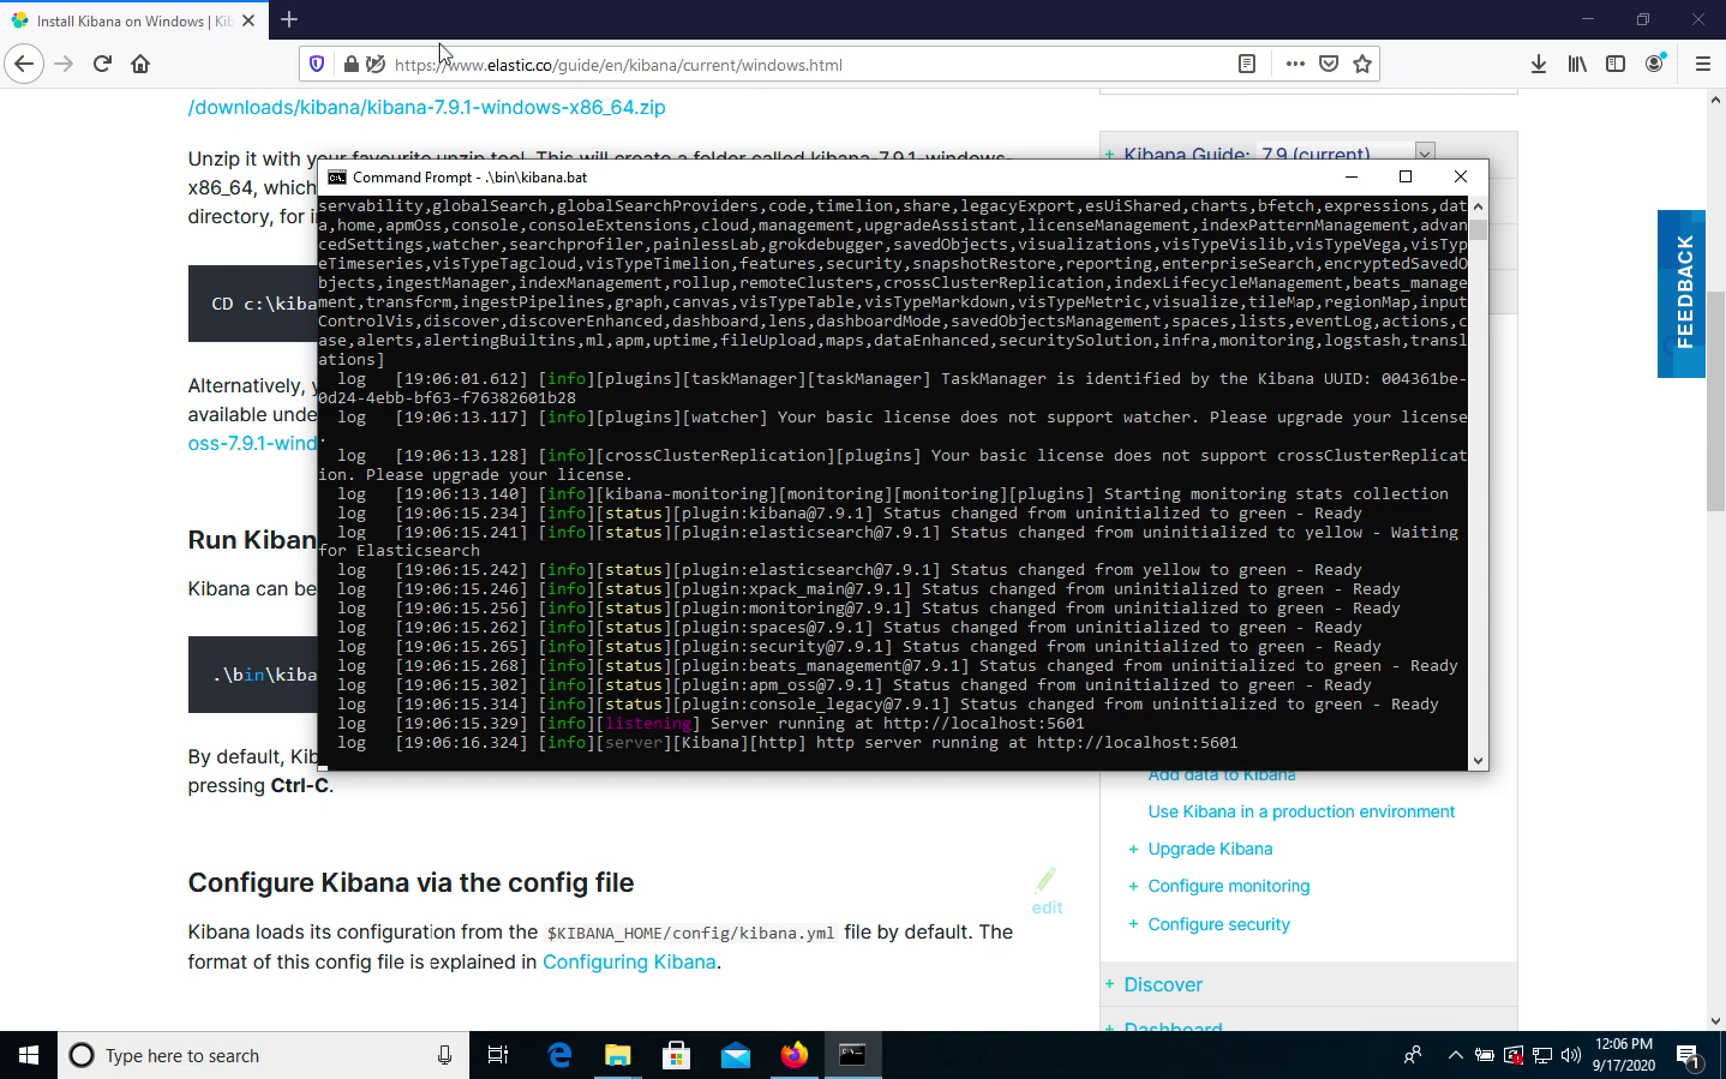
Load Kibana at localhost:5601 in a new Firefox tab.
click(296, 17)
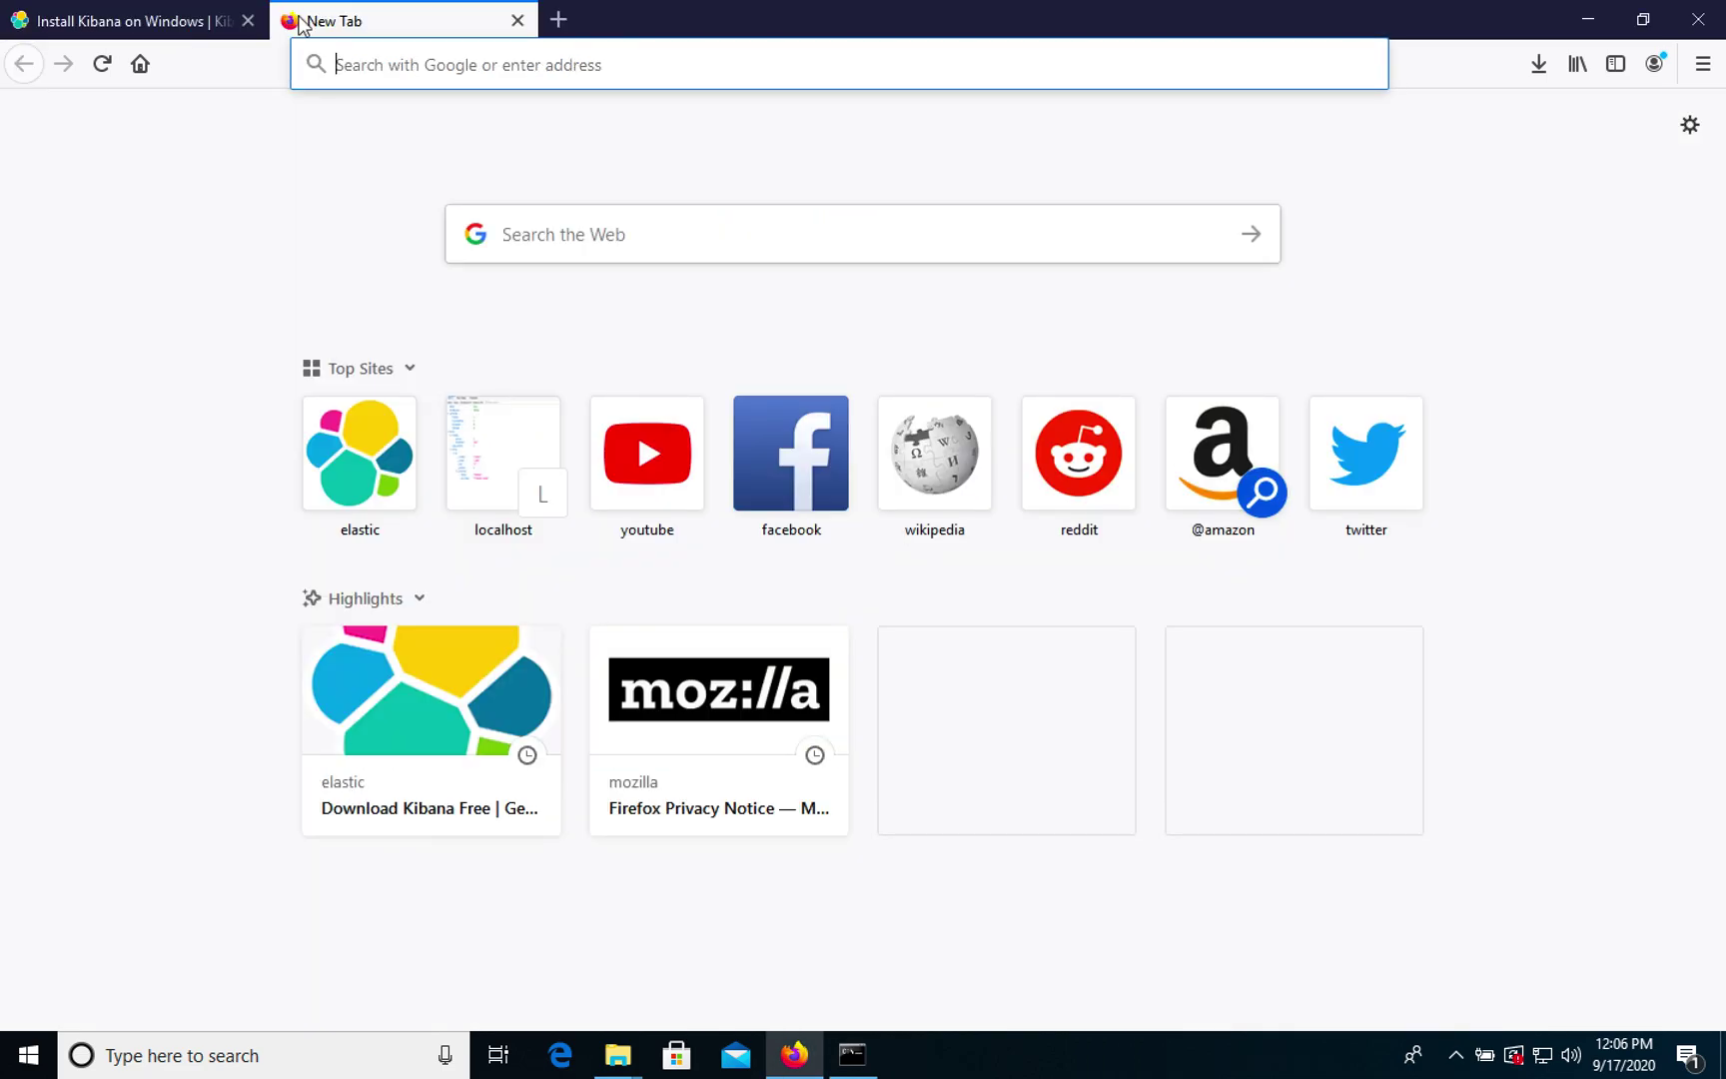
text(localhost:5601/app/home#/)
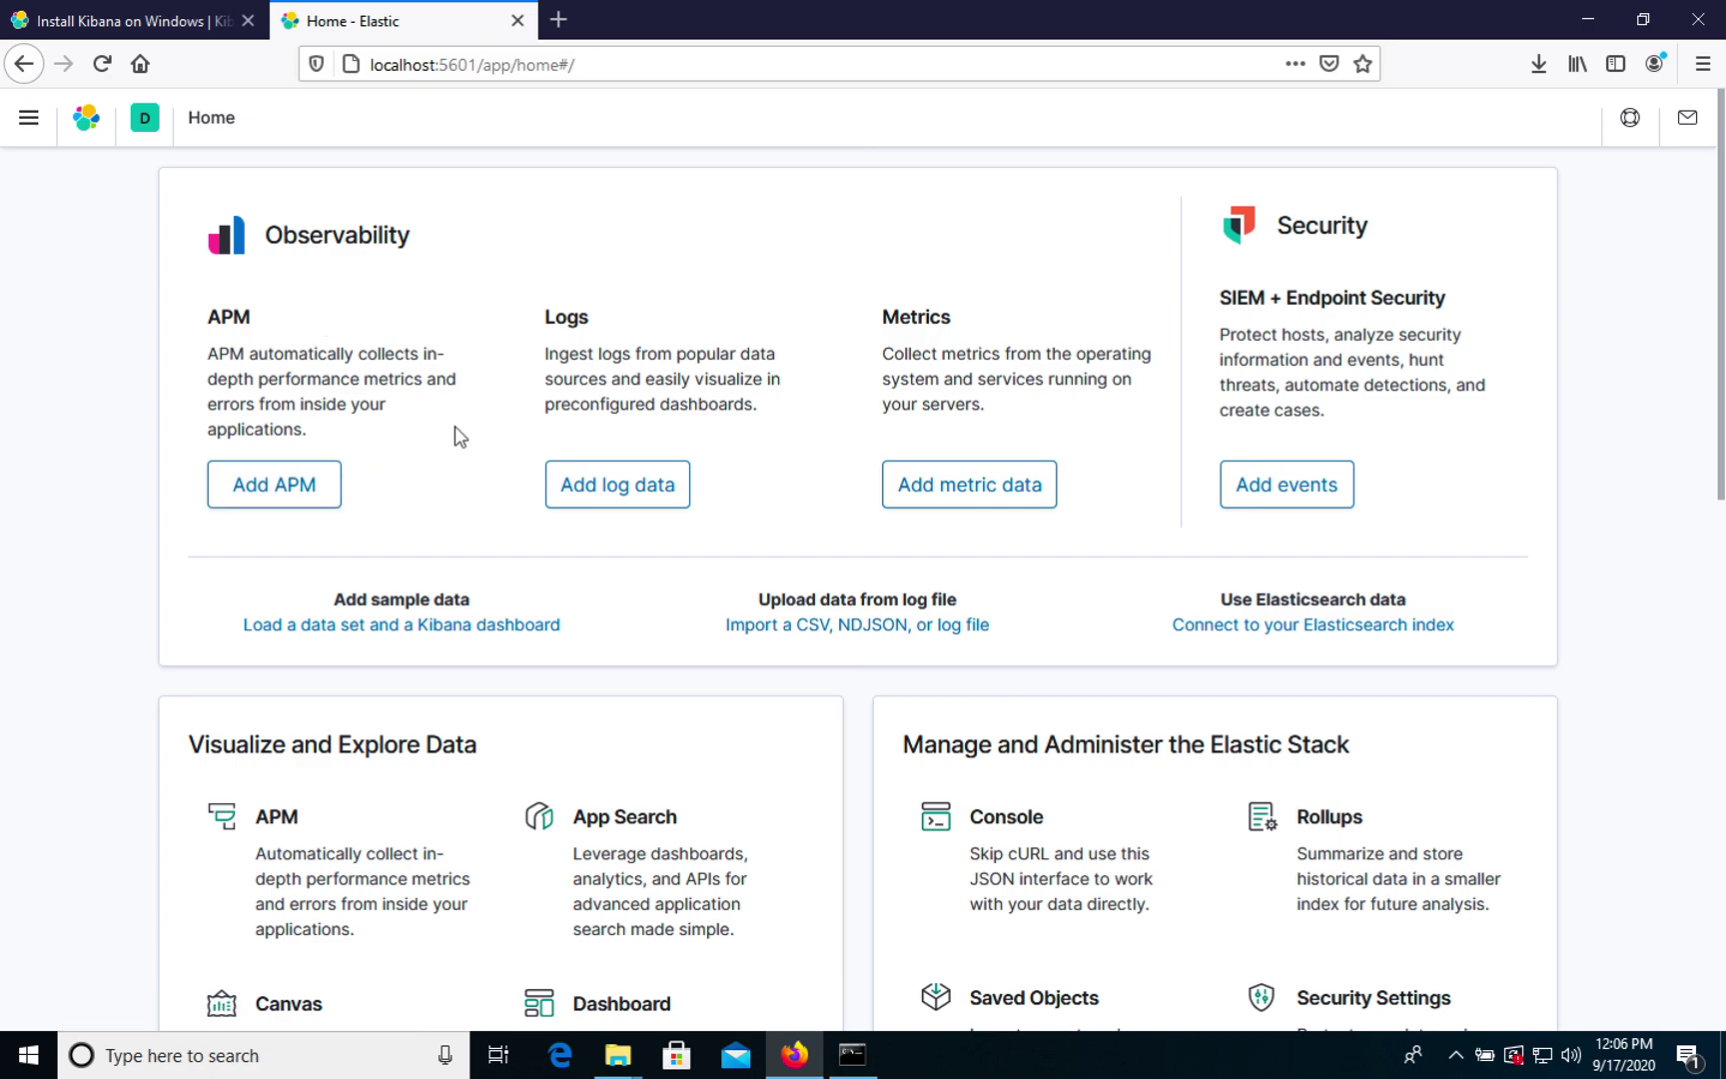
scroll(455, 426, down, 5)
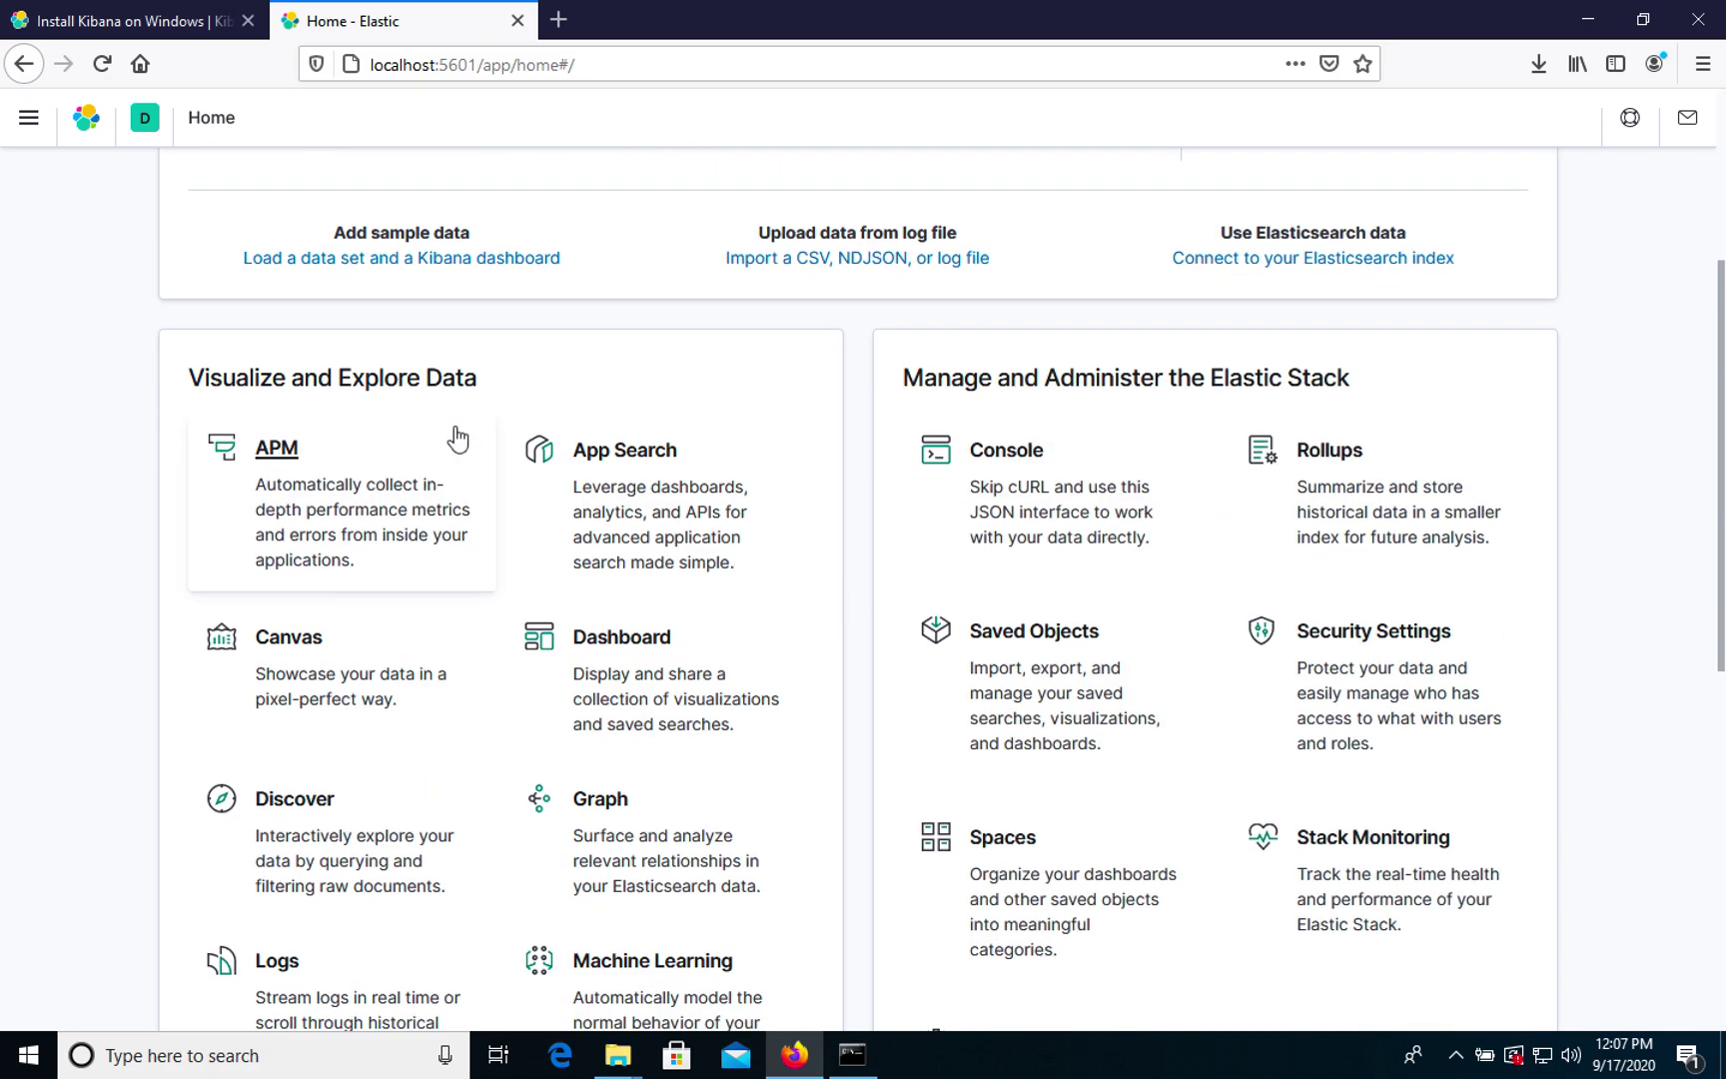
scroll(457, 436, down, 3)
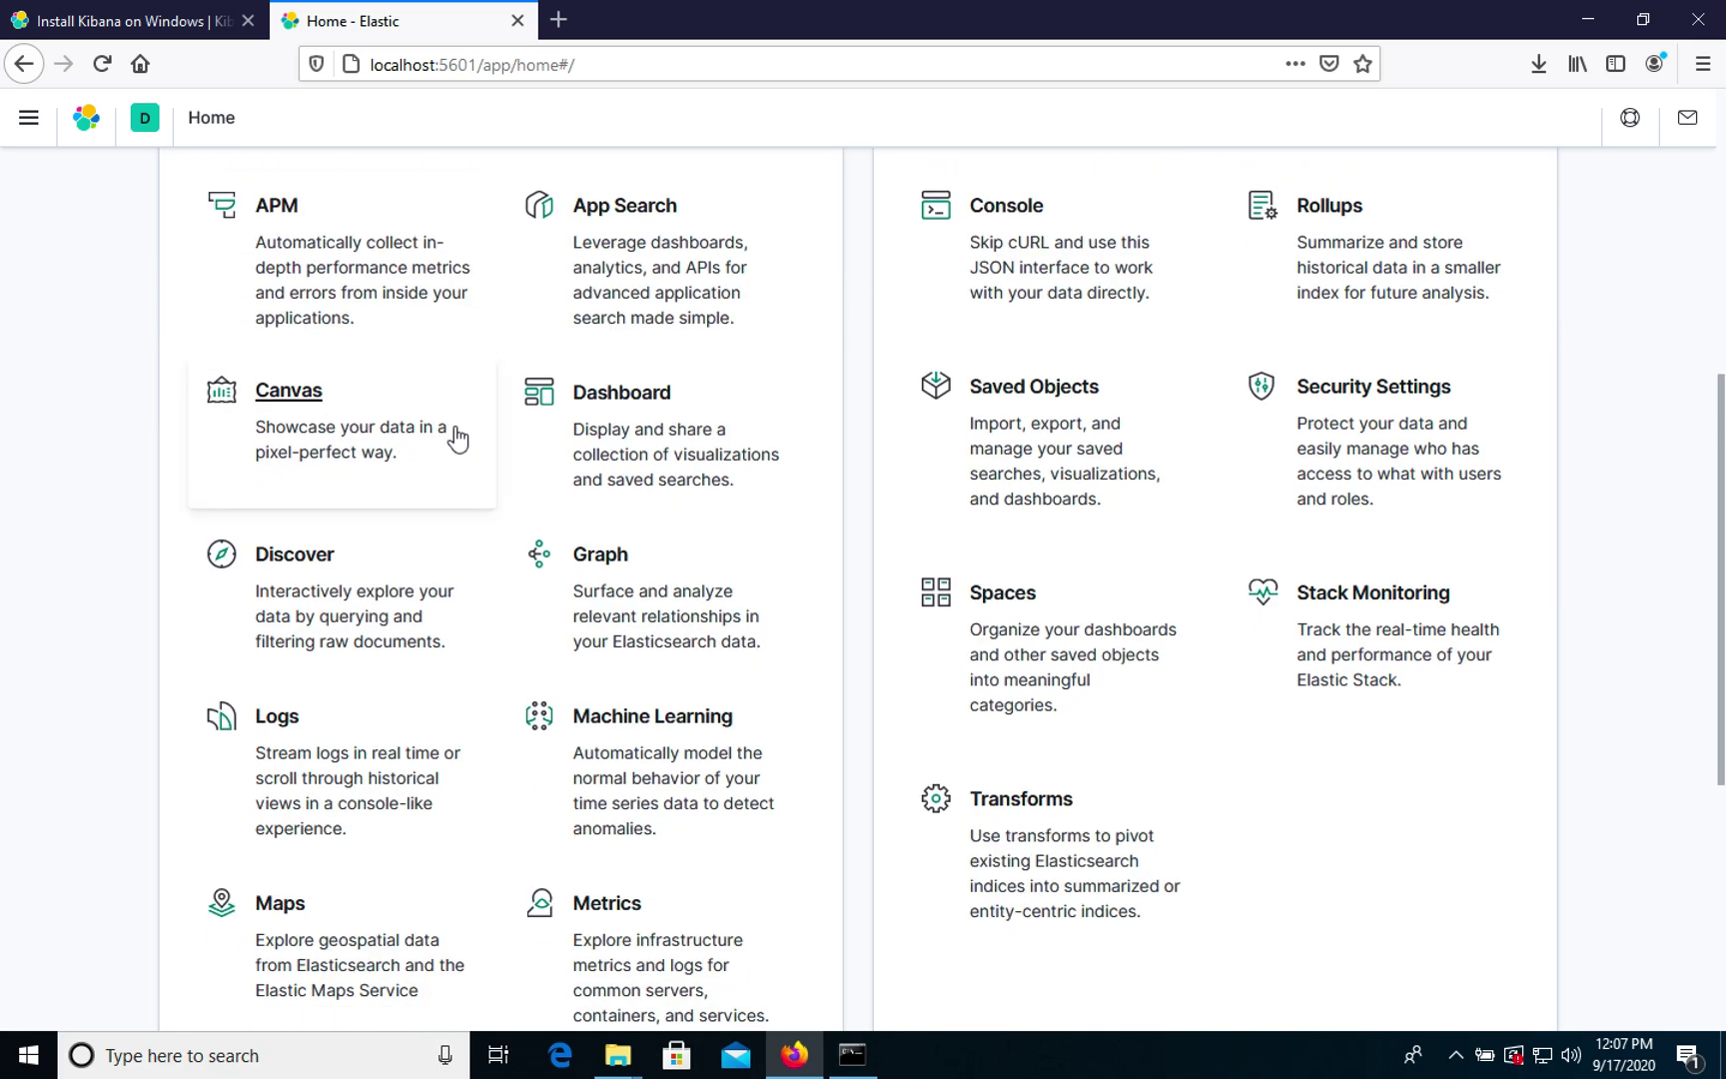
scroll(456, 437, down, 3)
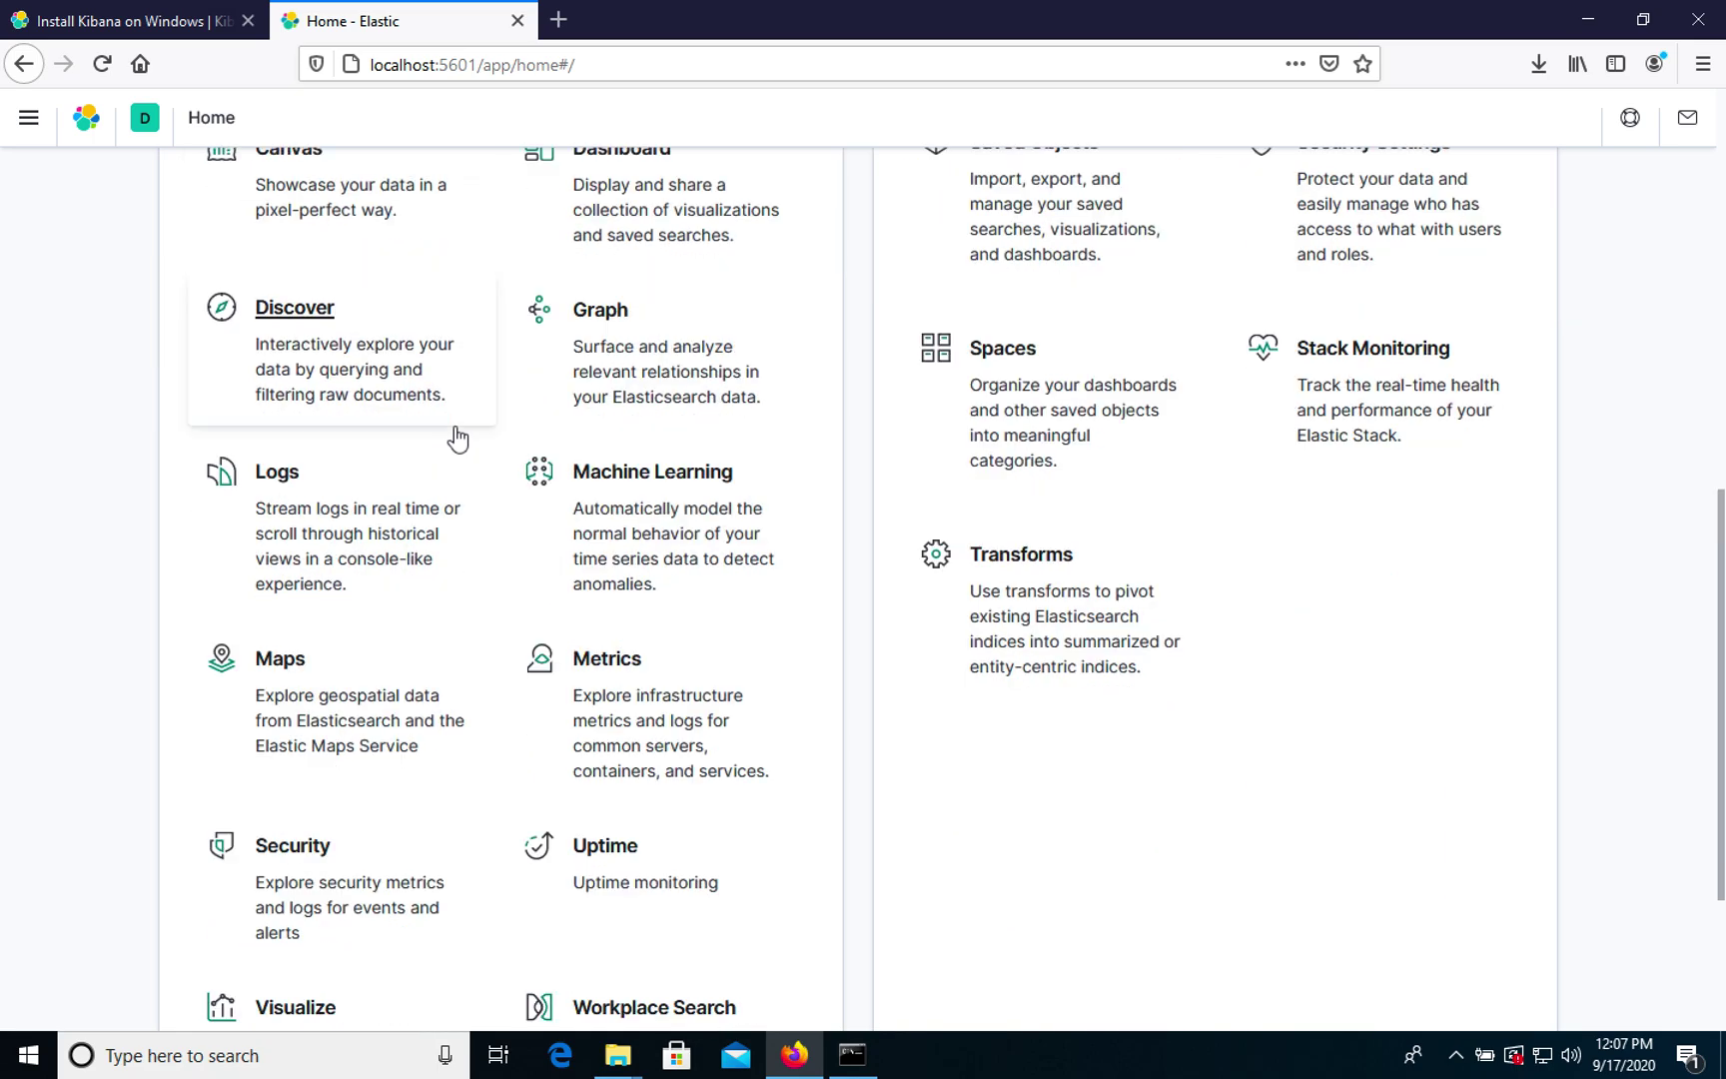
scroll(456, 437, down, 3)
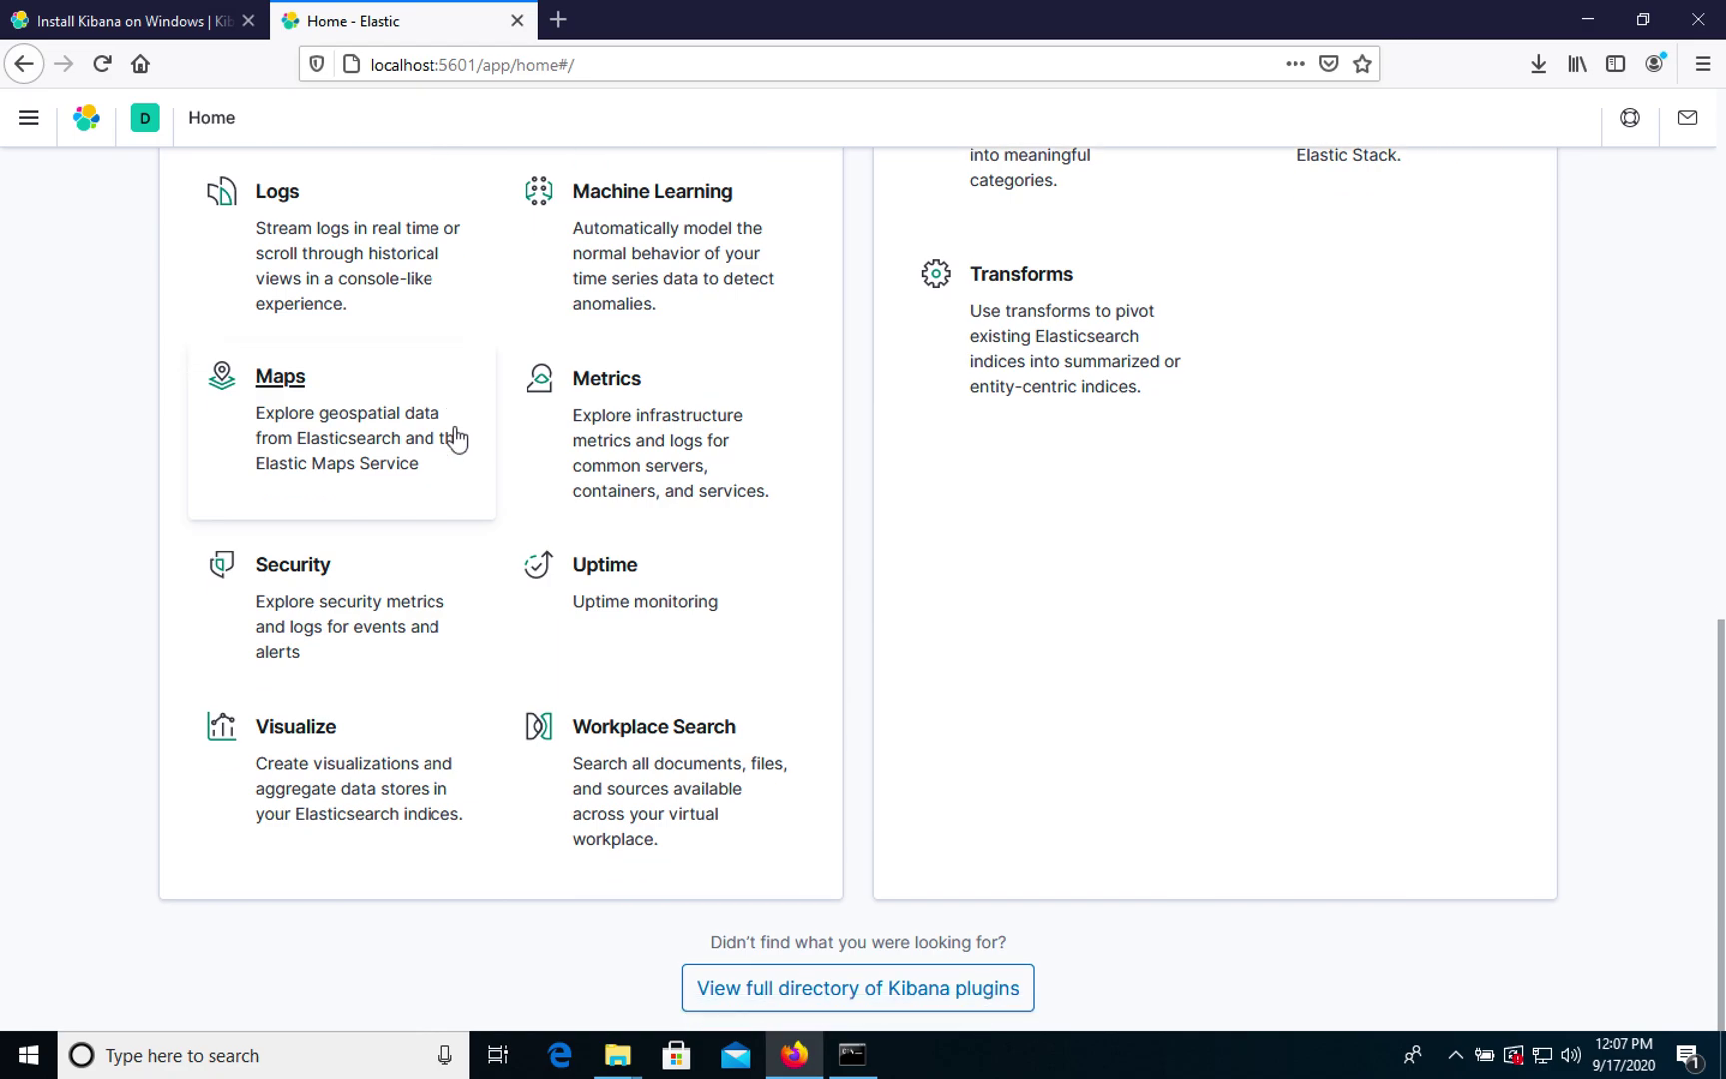
Open Dev Tools from the Kibana navigation menu.
click(29, 117)
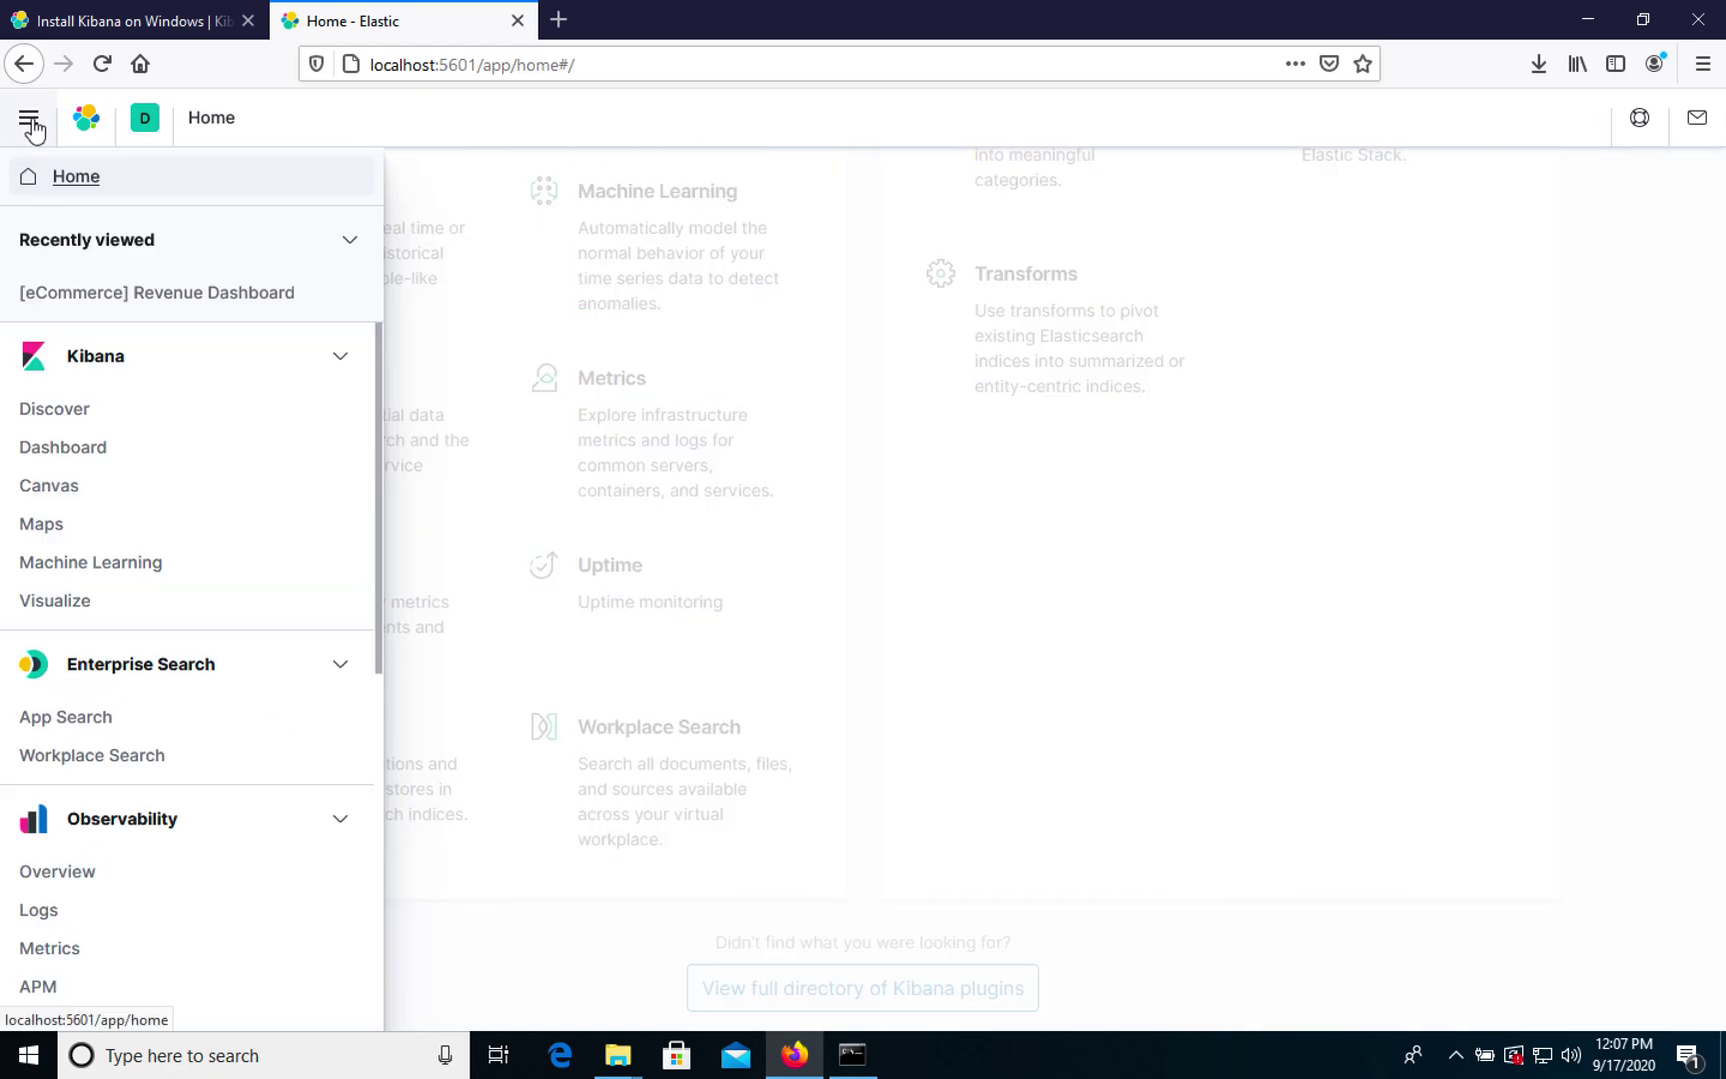
scroll(120, 585, down, 5)
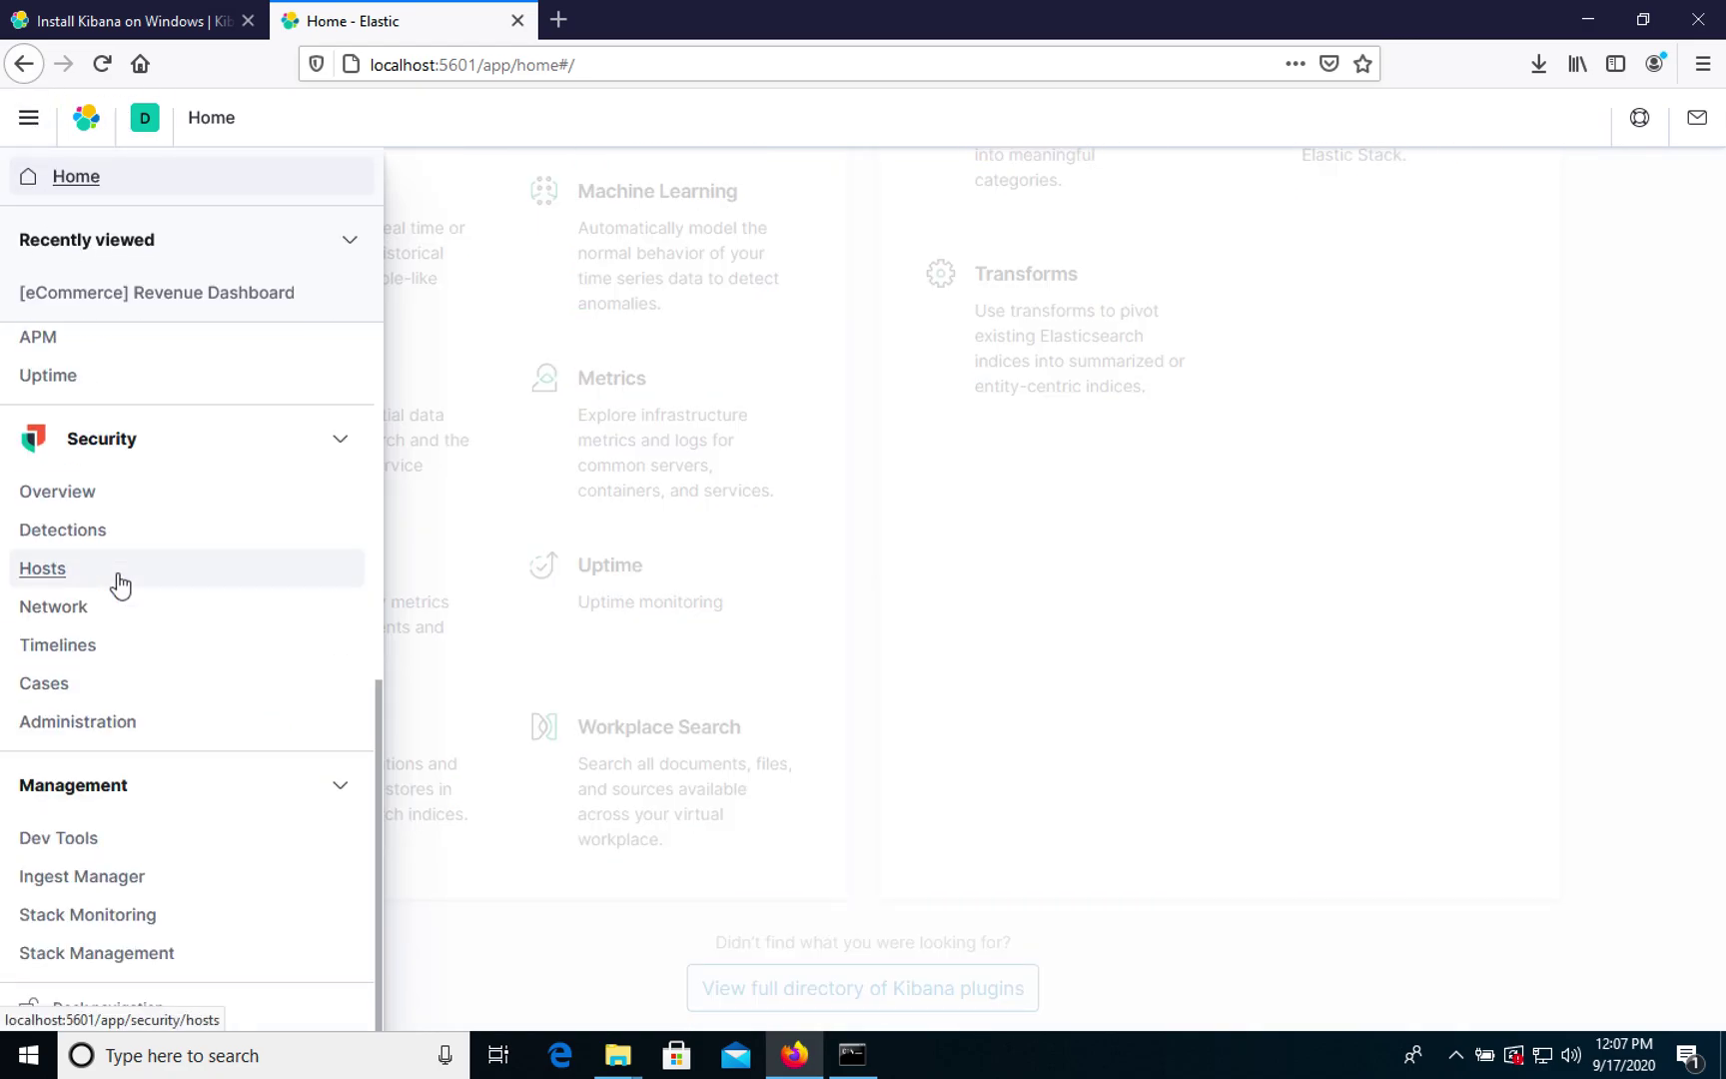
click(60, 839)
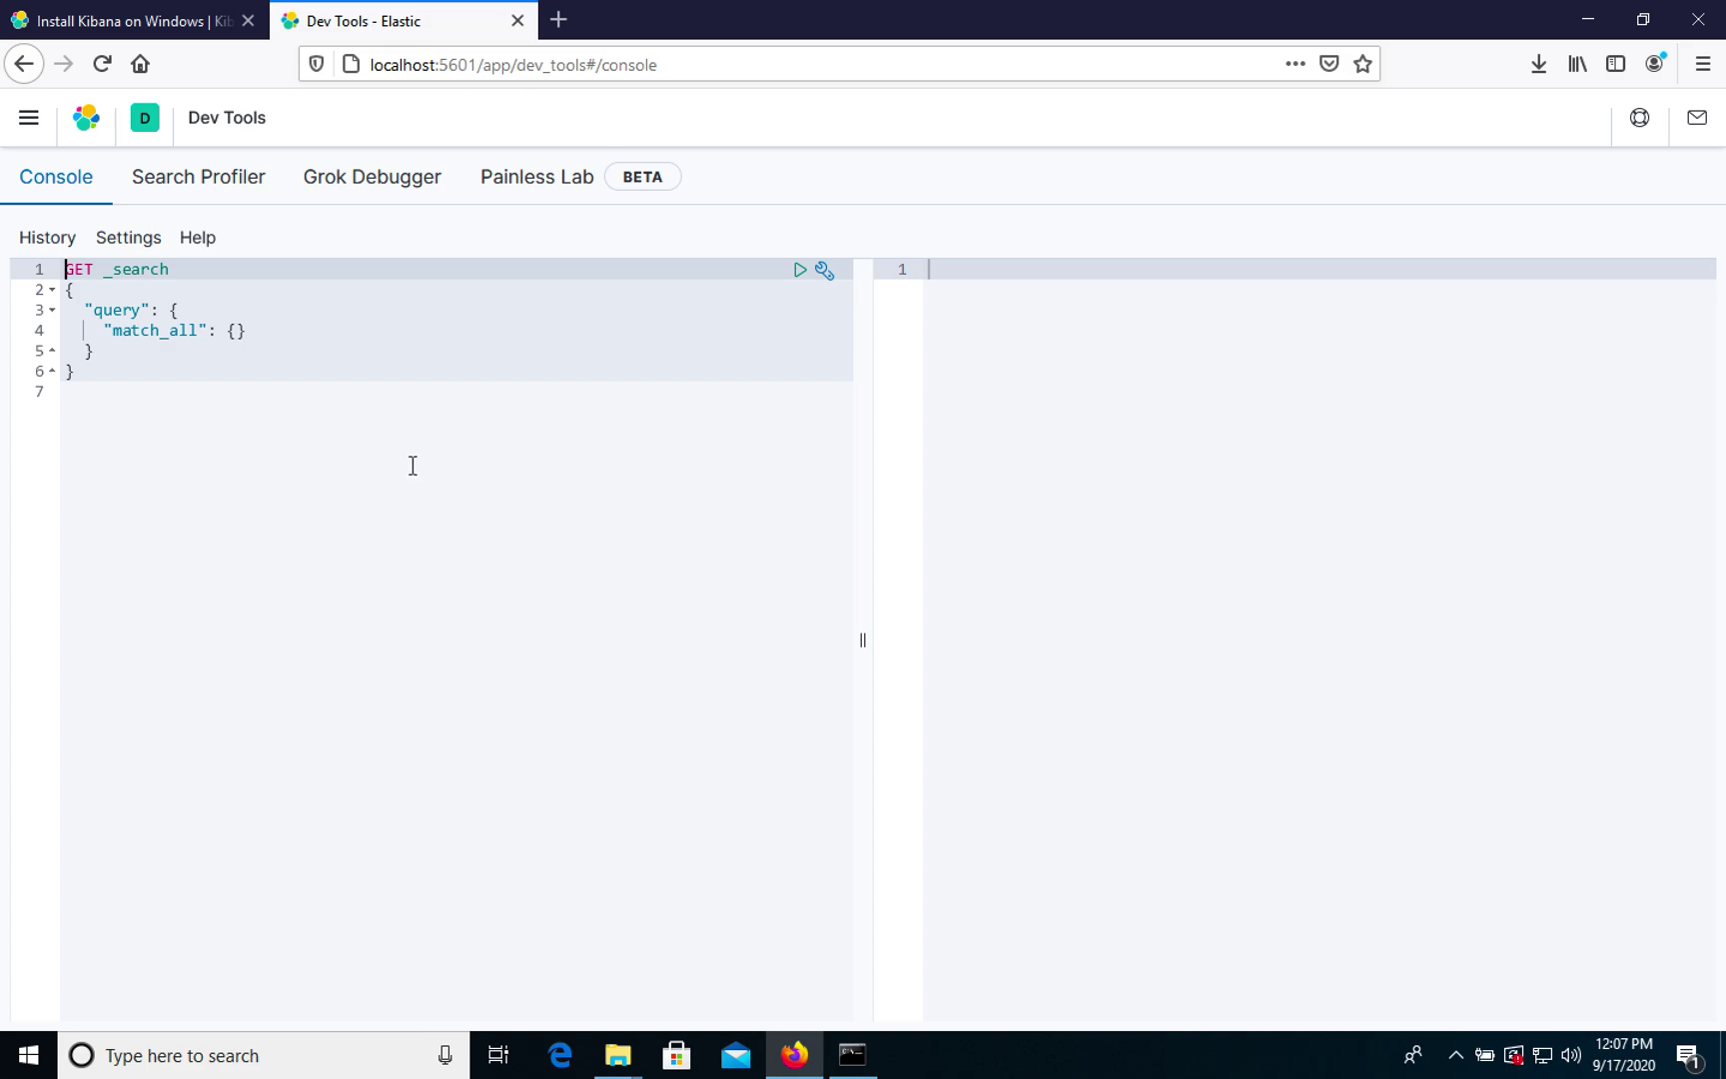
Write a POST likes/_doc request whose JSON body holds a name field and a youtube field.
click(357, 481)
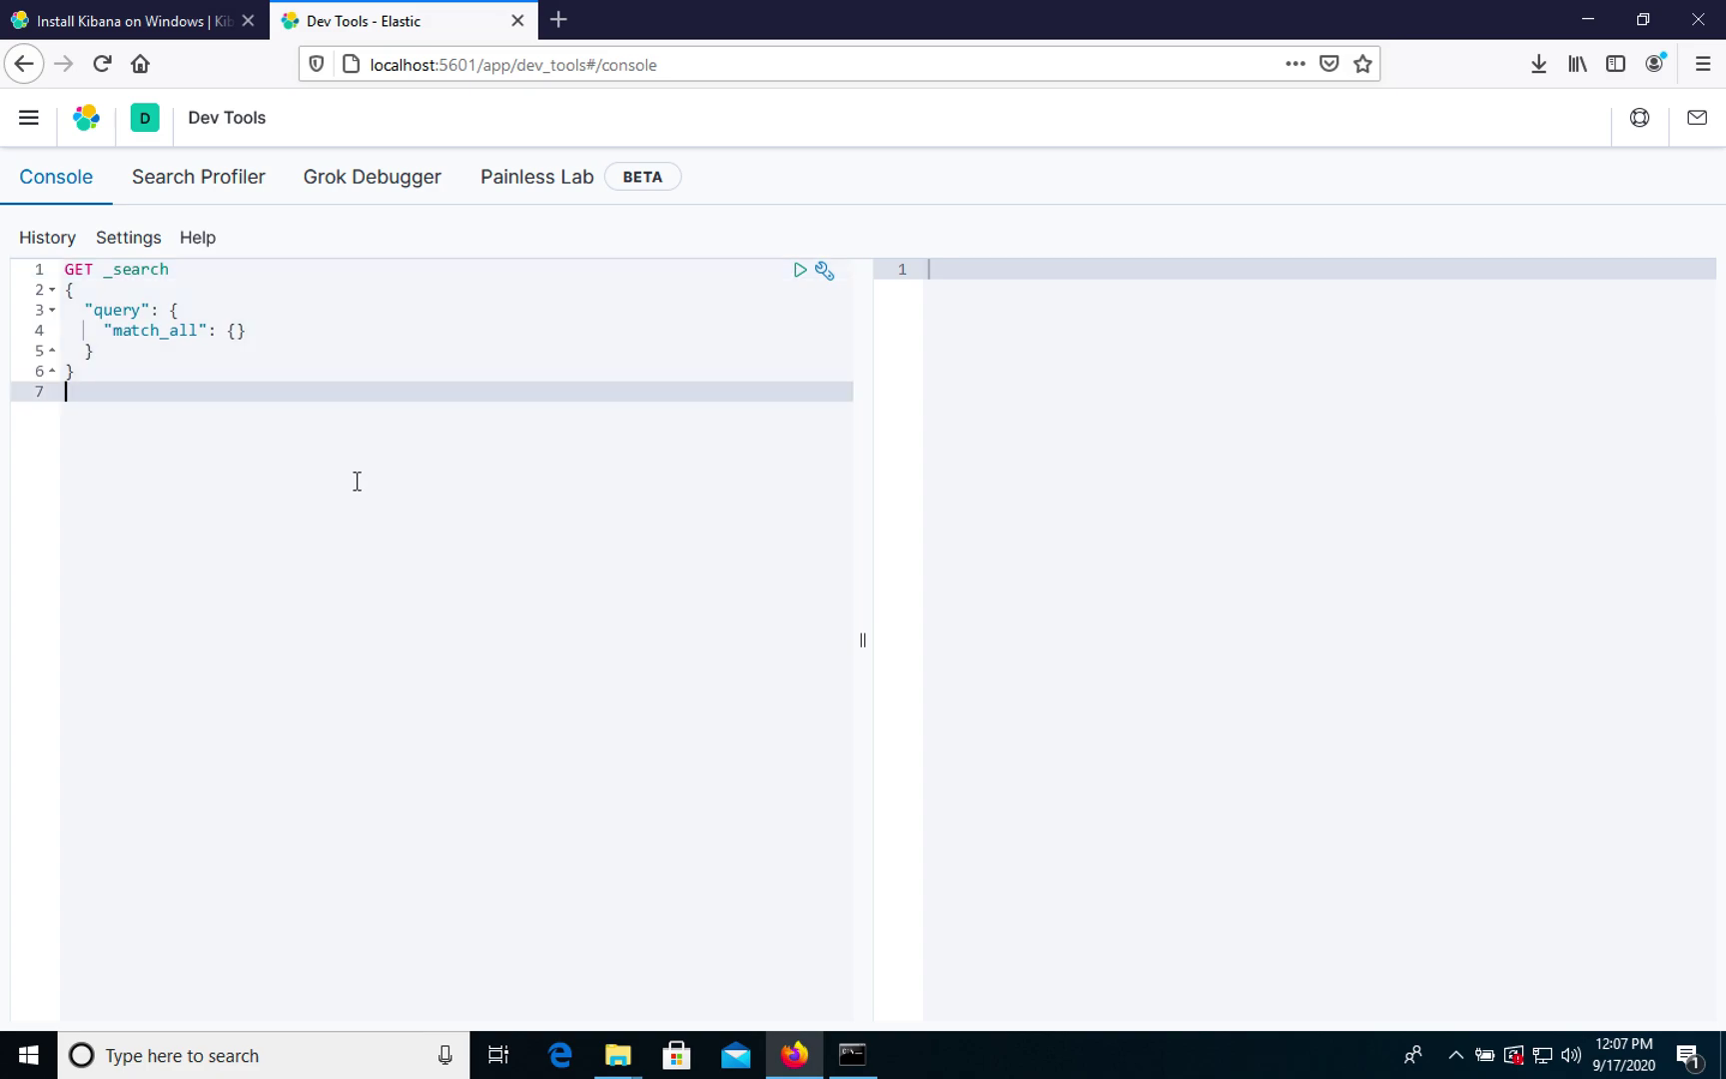
key(Return)
key(Return)
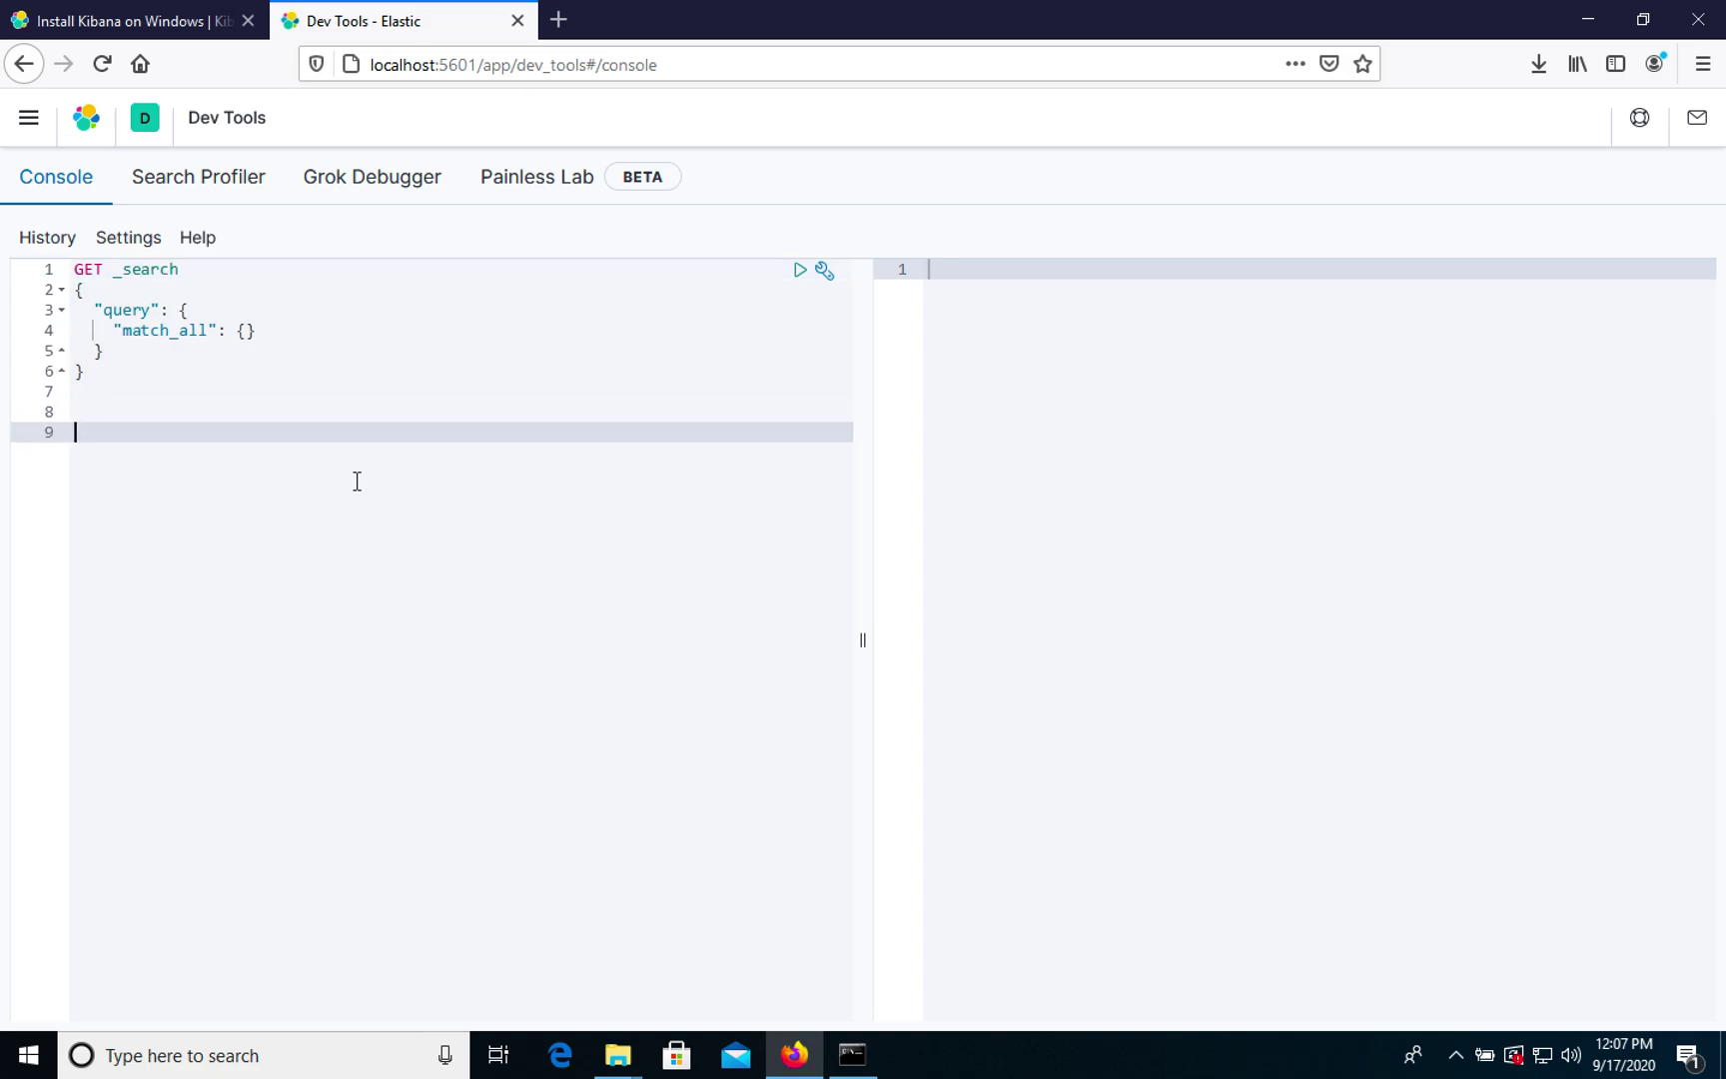
text(POS)
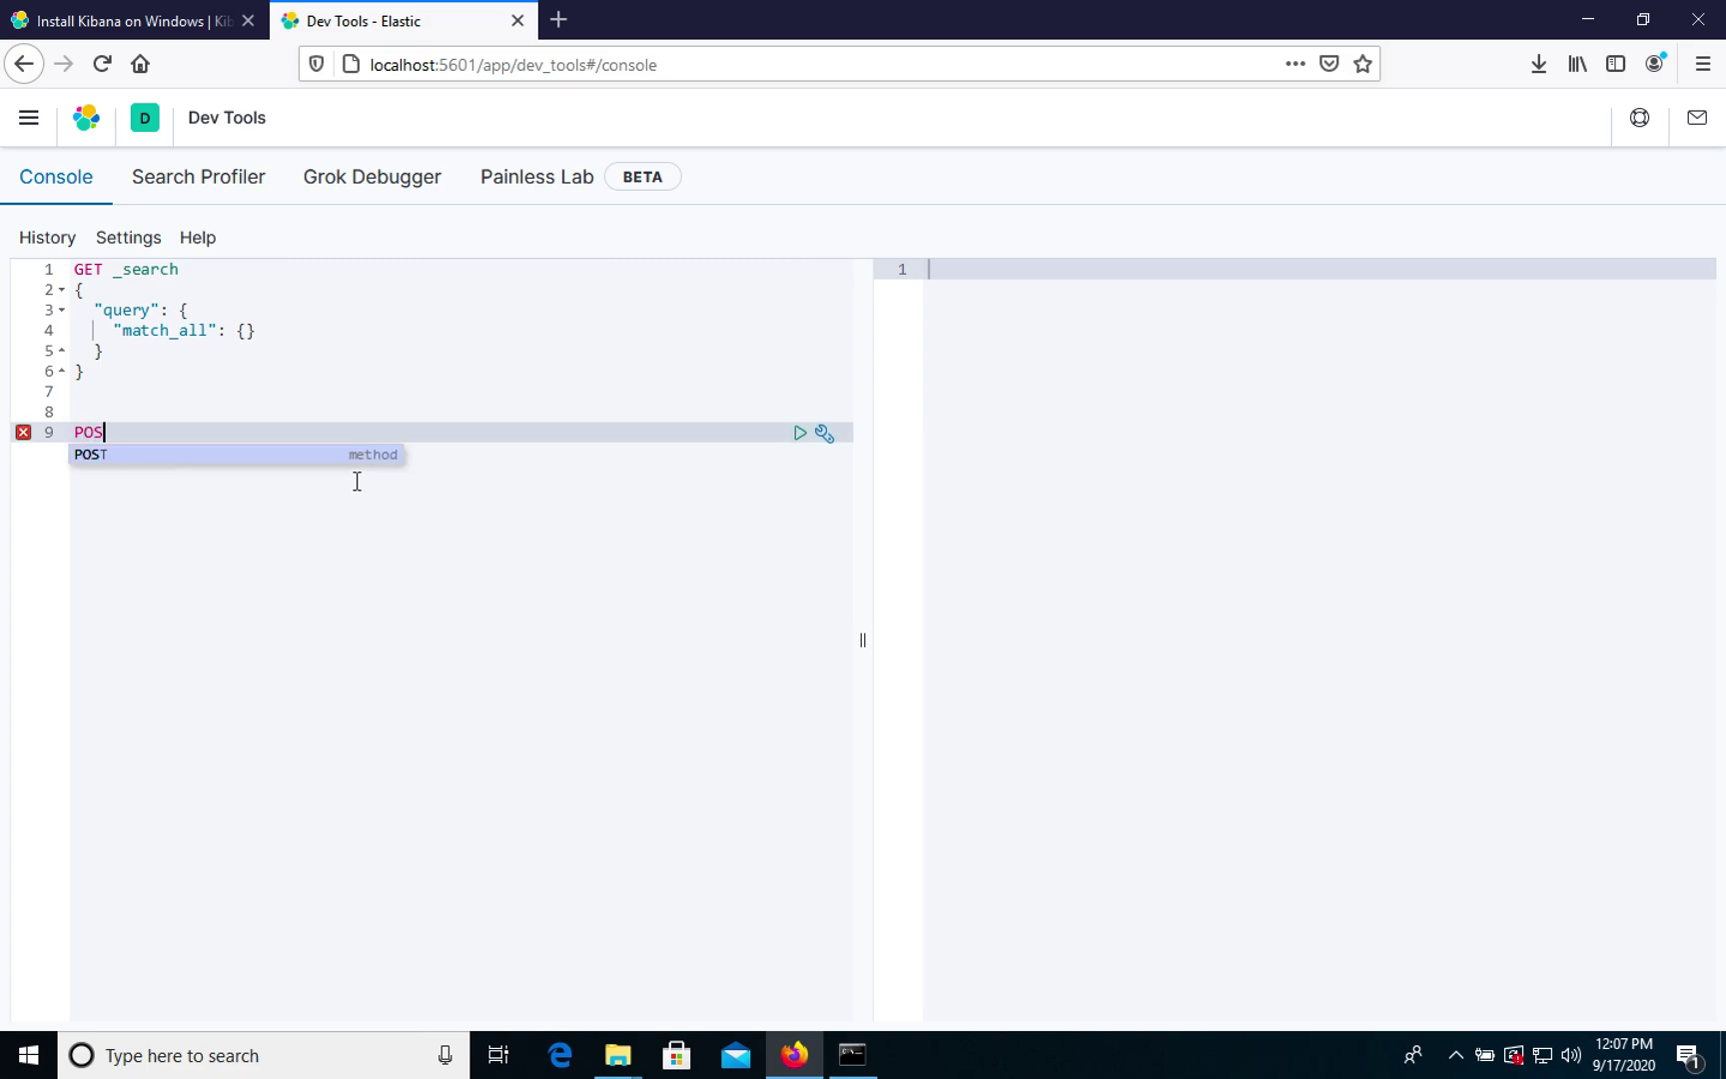
text(T likes)
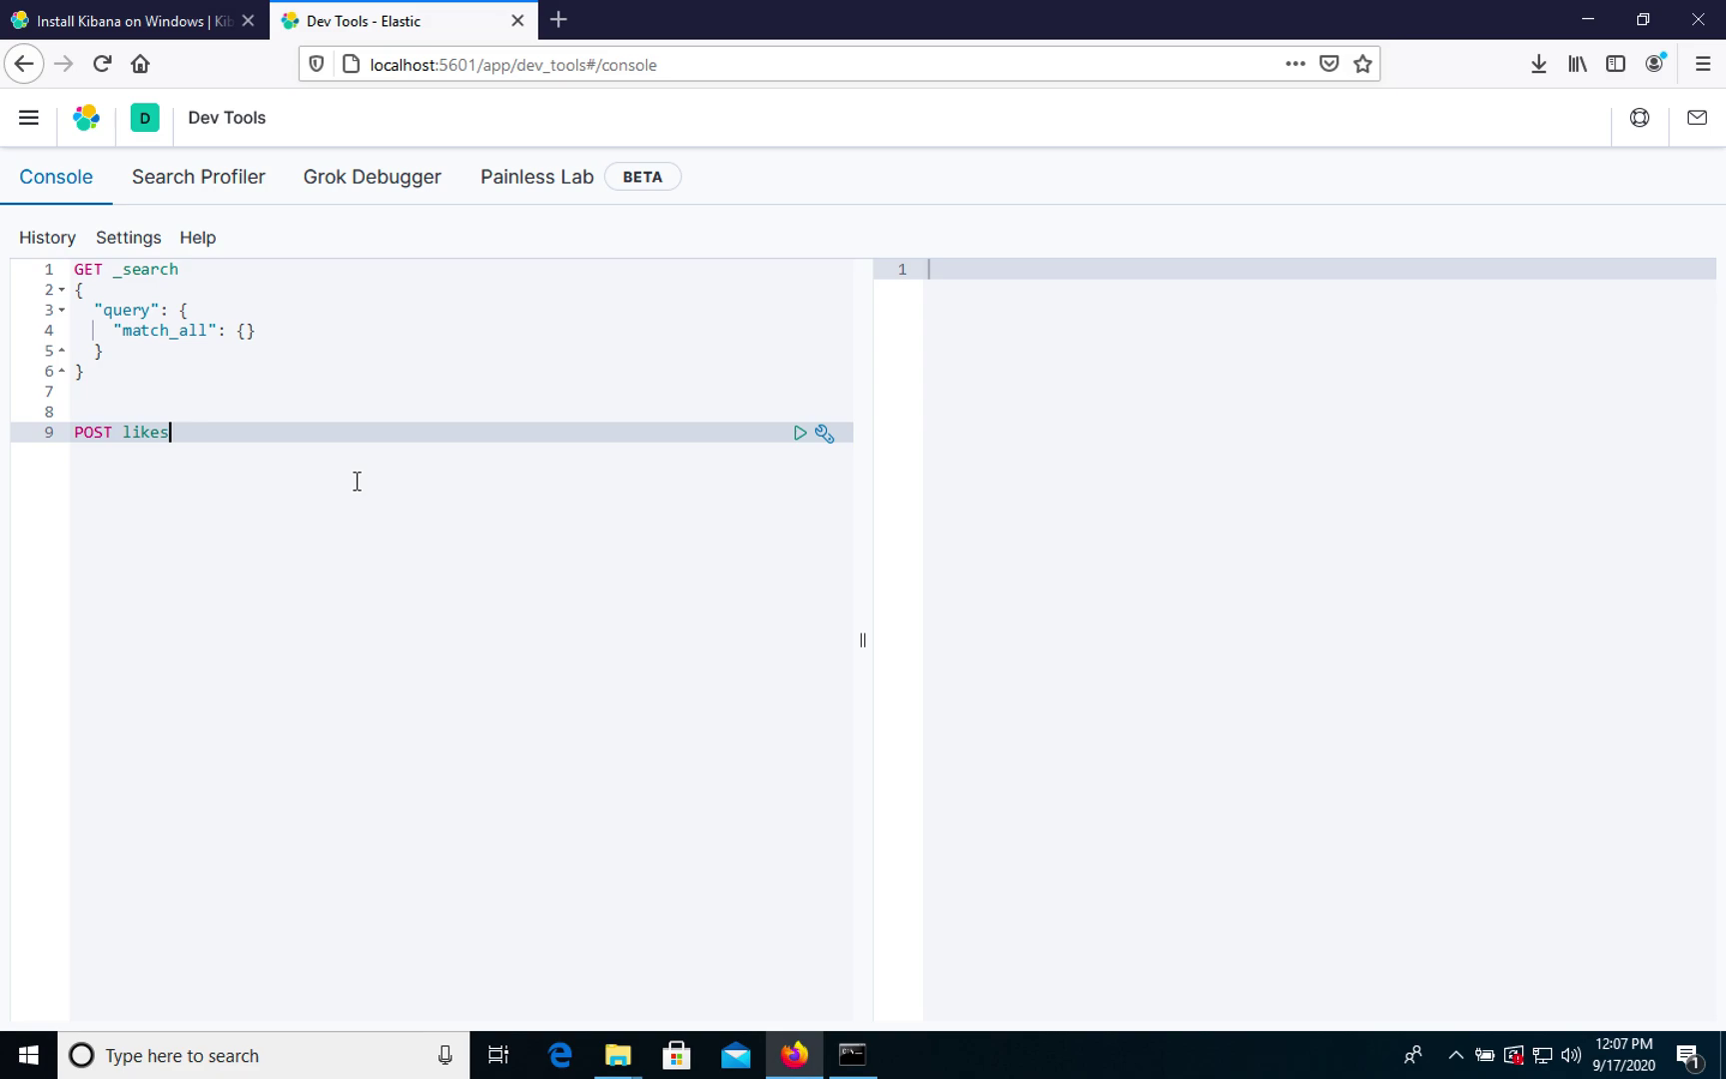
text(/_d)
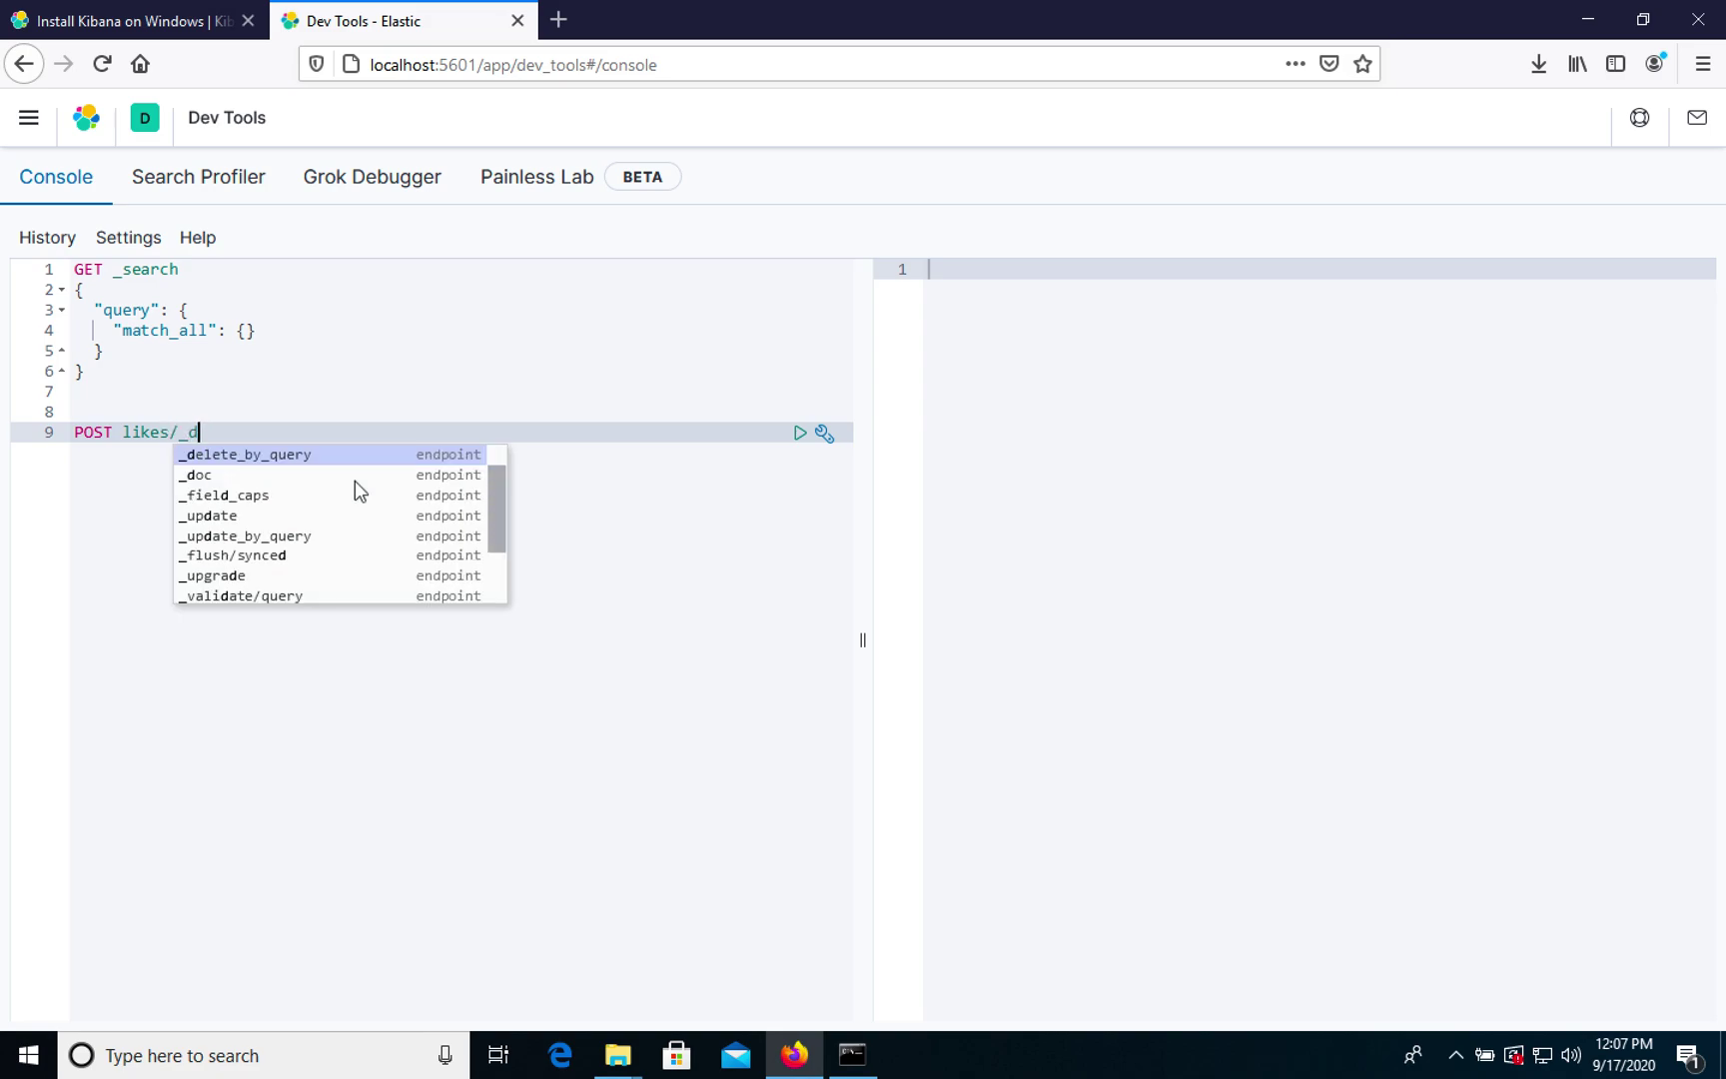
text(oc)
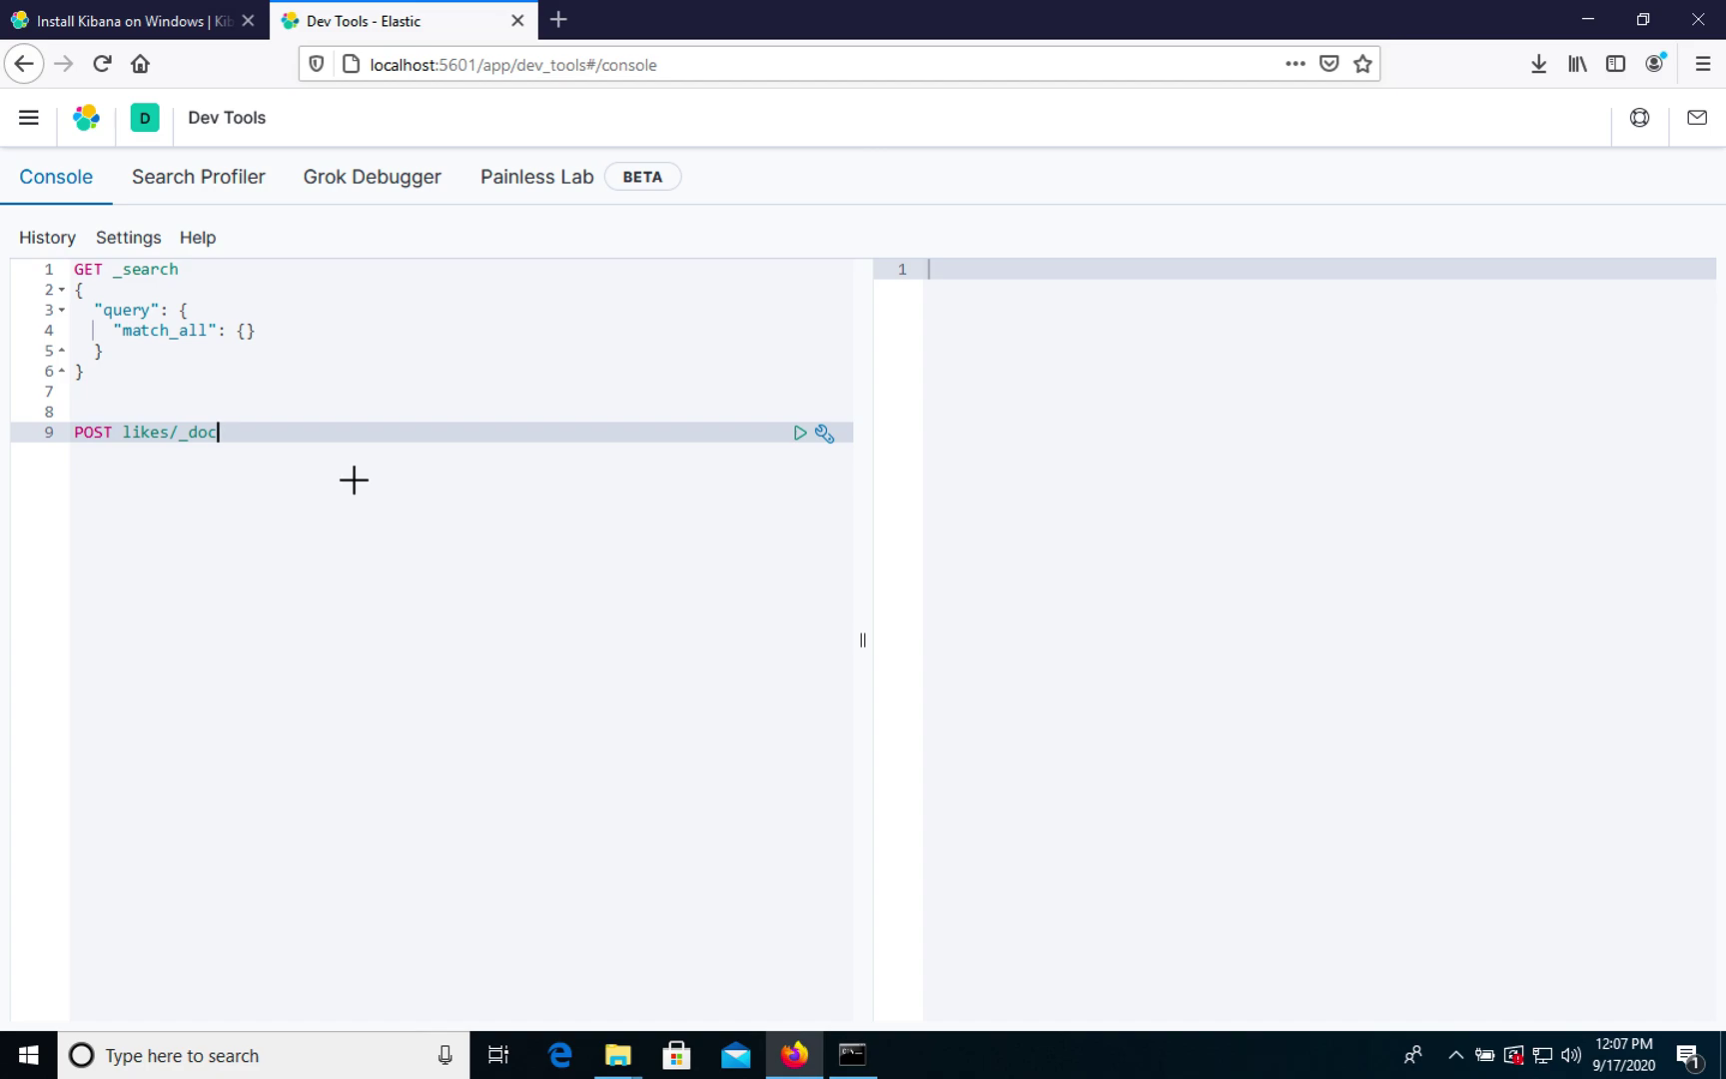
key(alt)
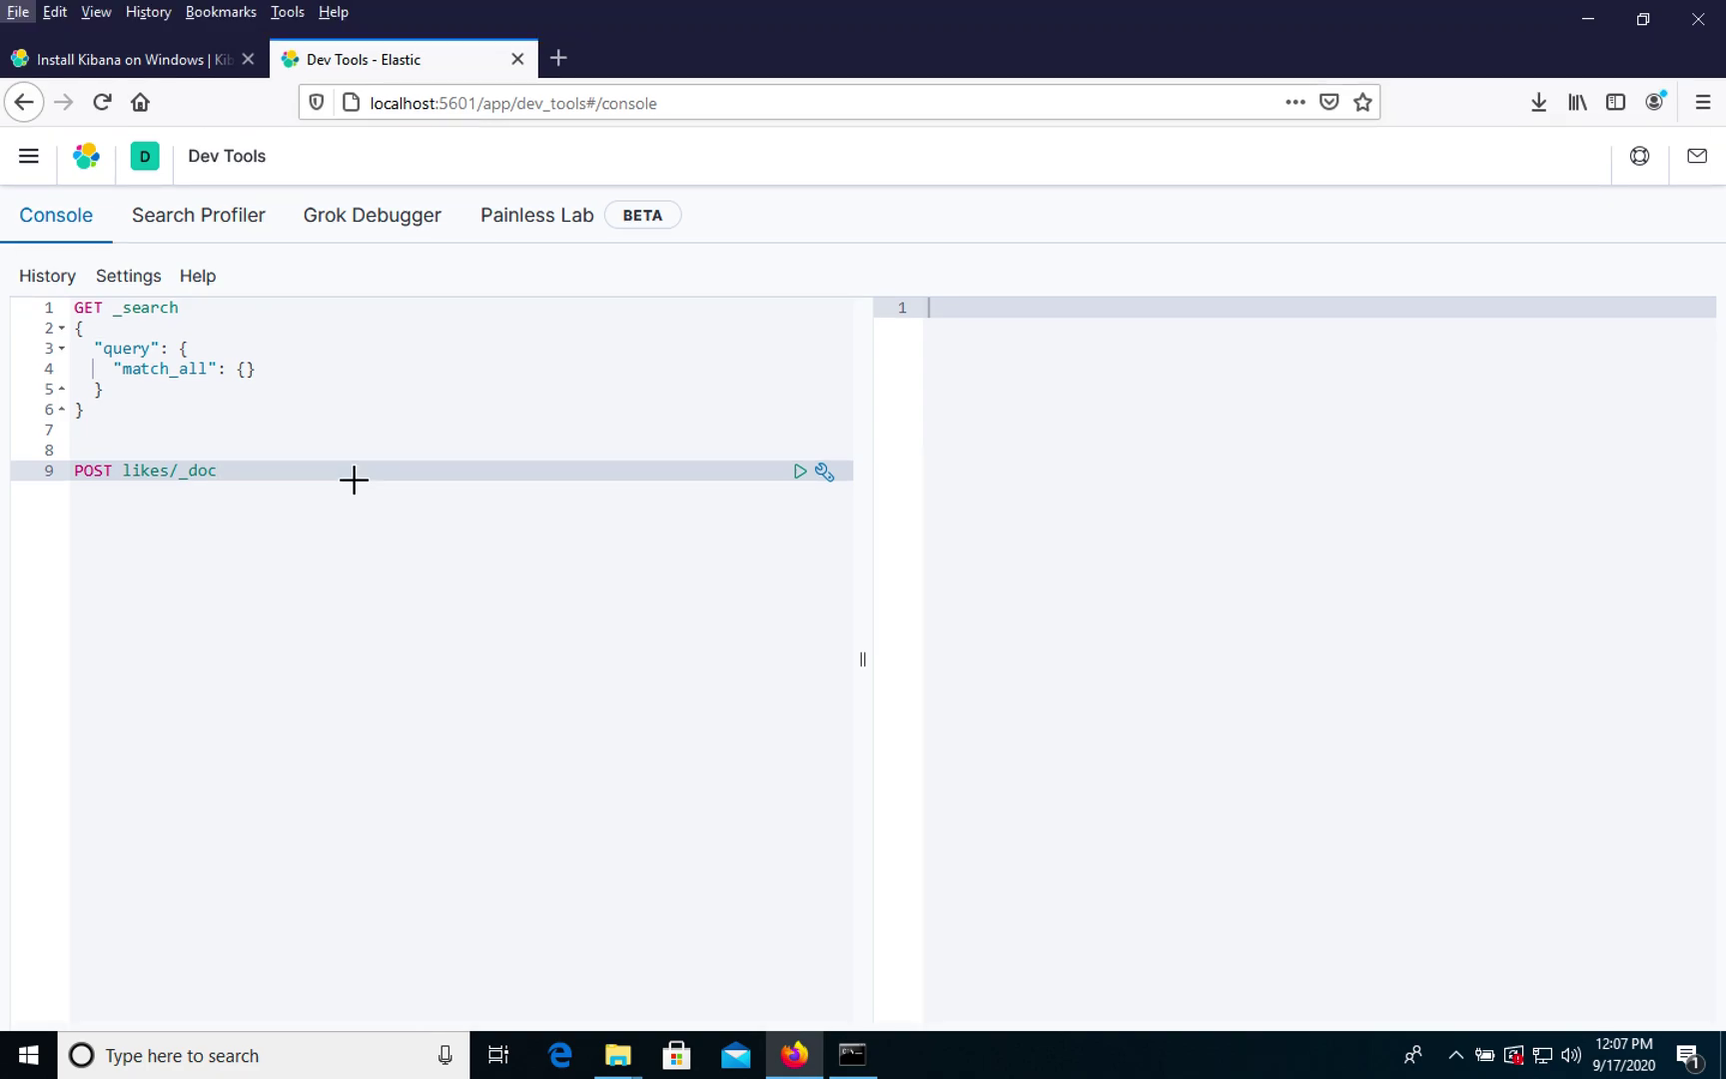
key(alt)
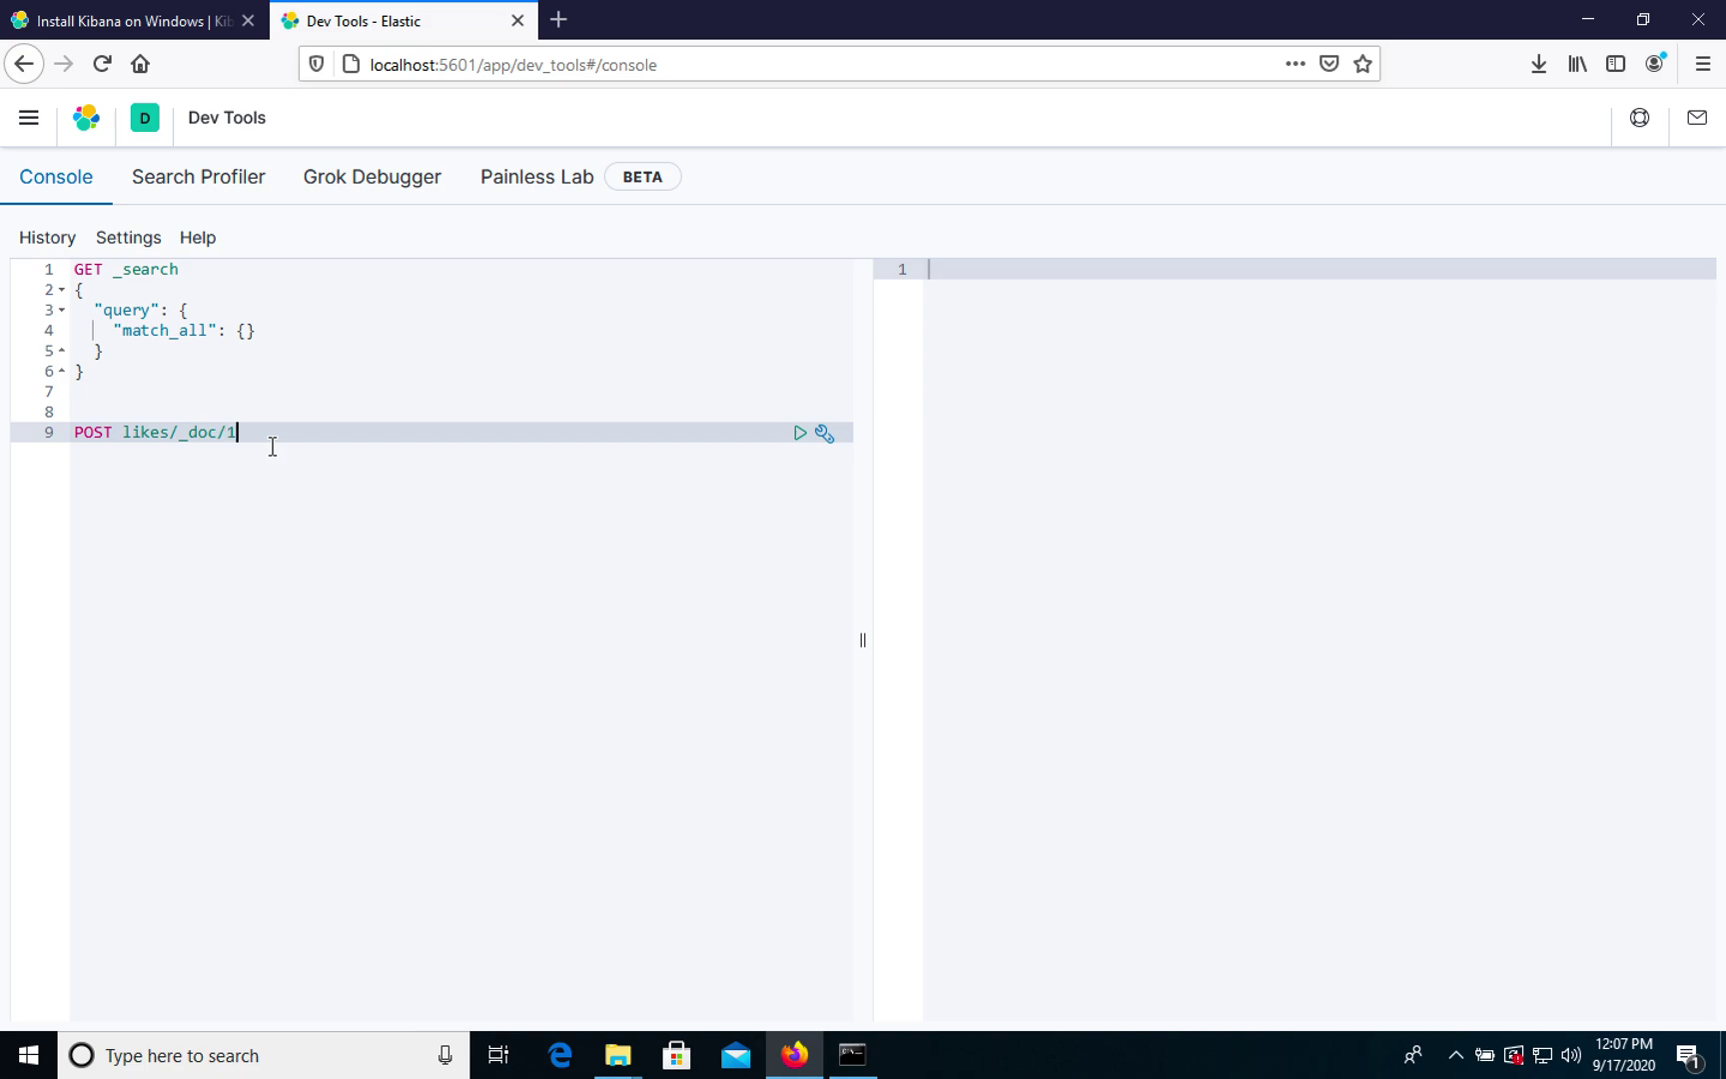
key(Return)
text({)
key(Return)
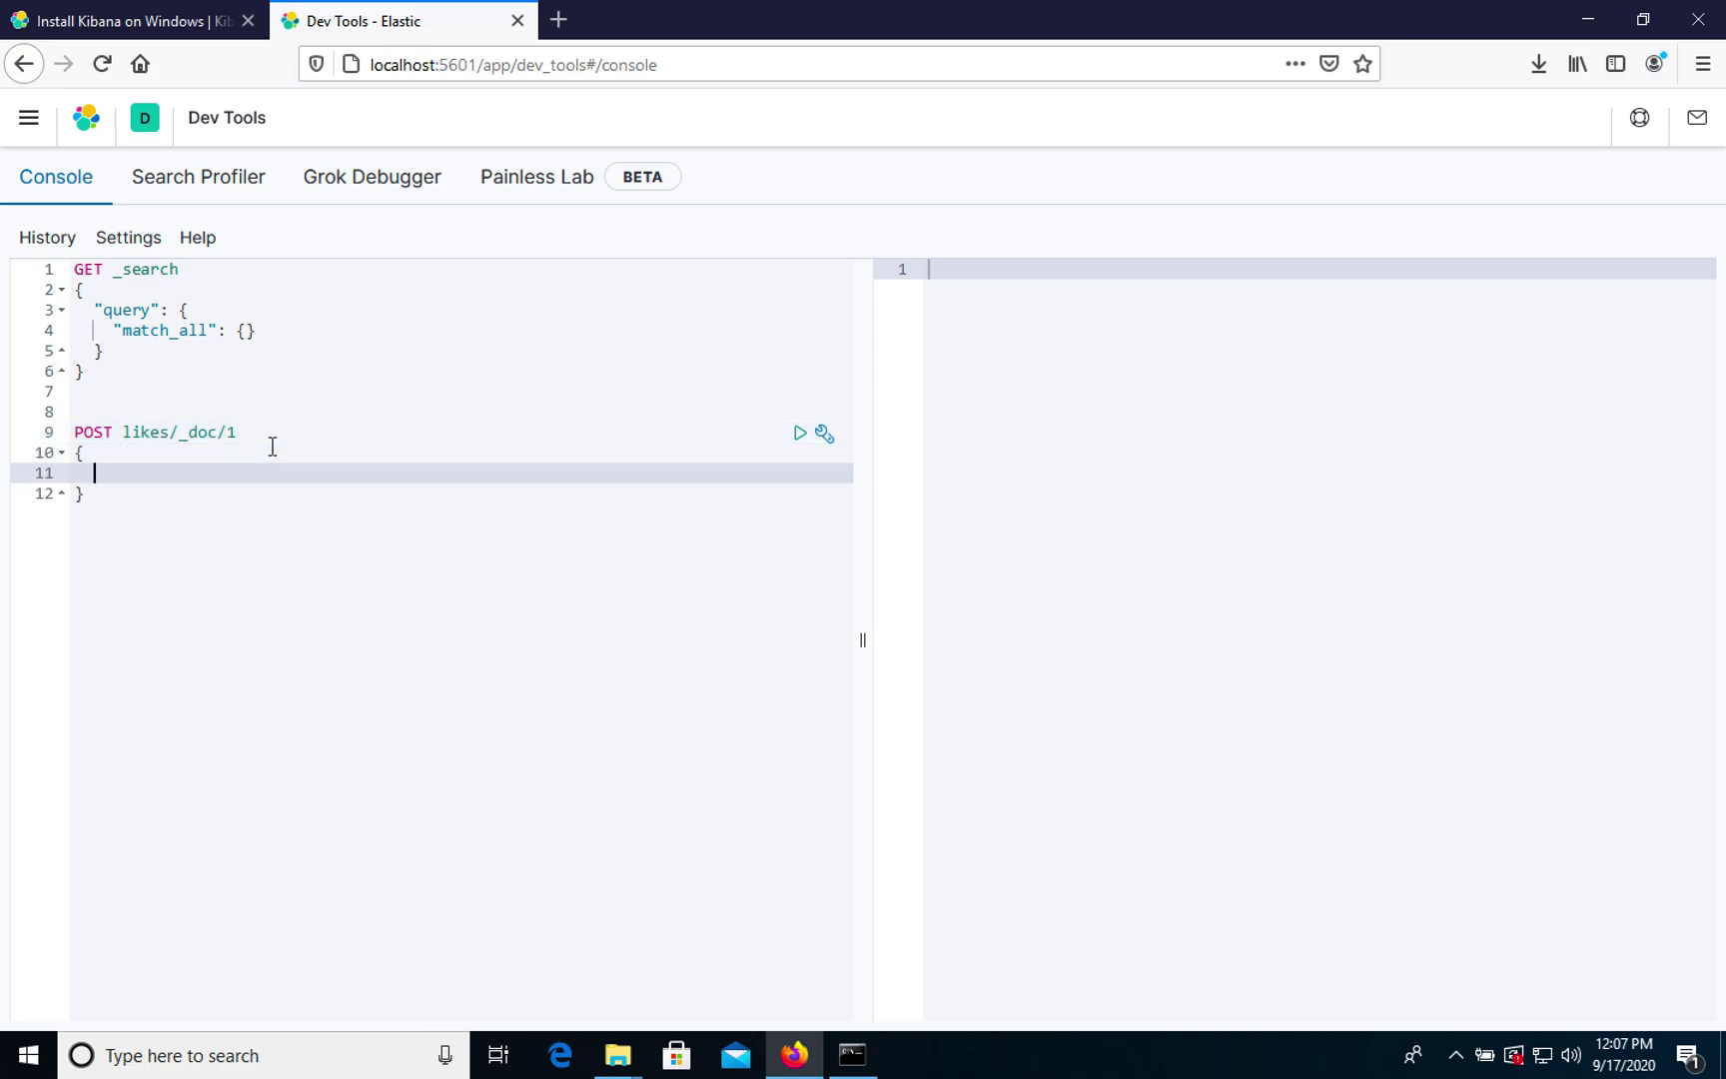
text("name:)
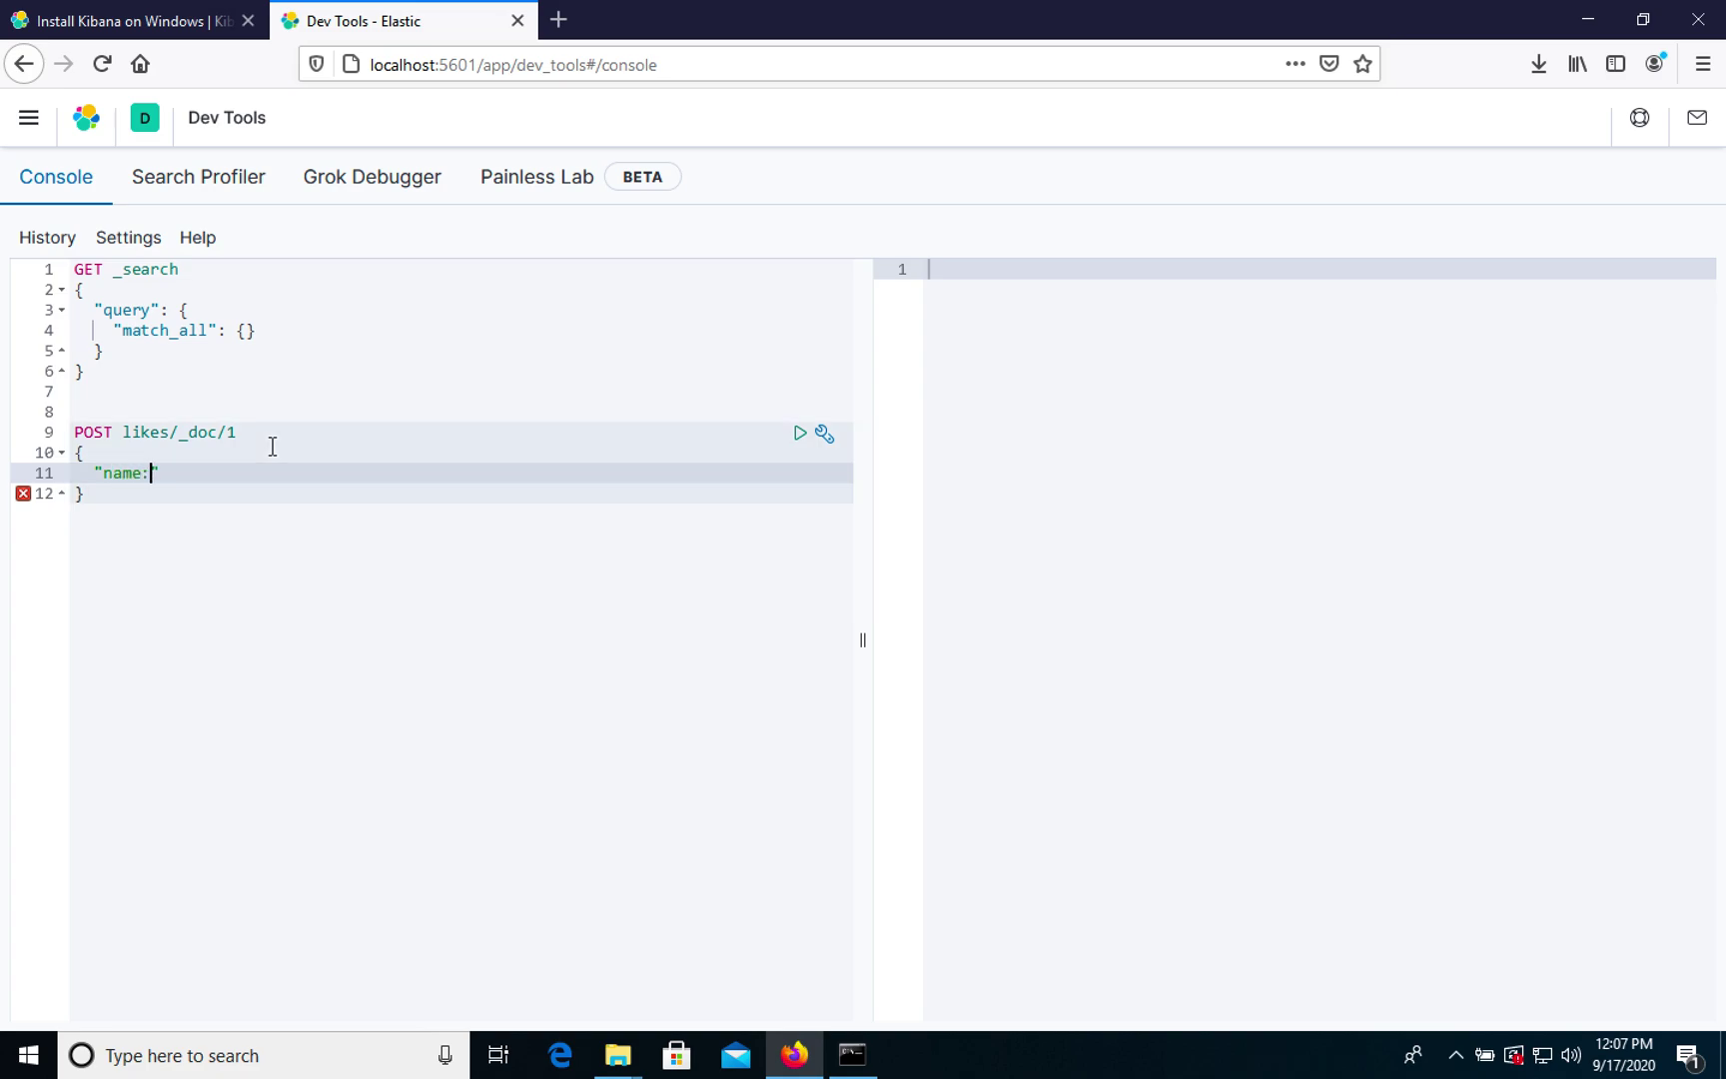
text(": "Maksym",)
key(Return)
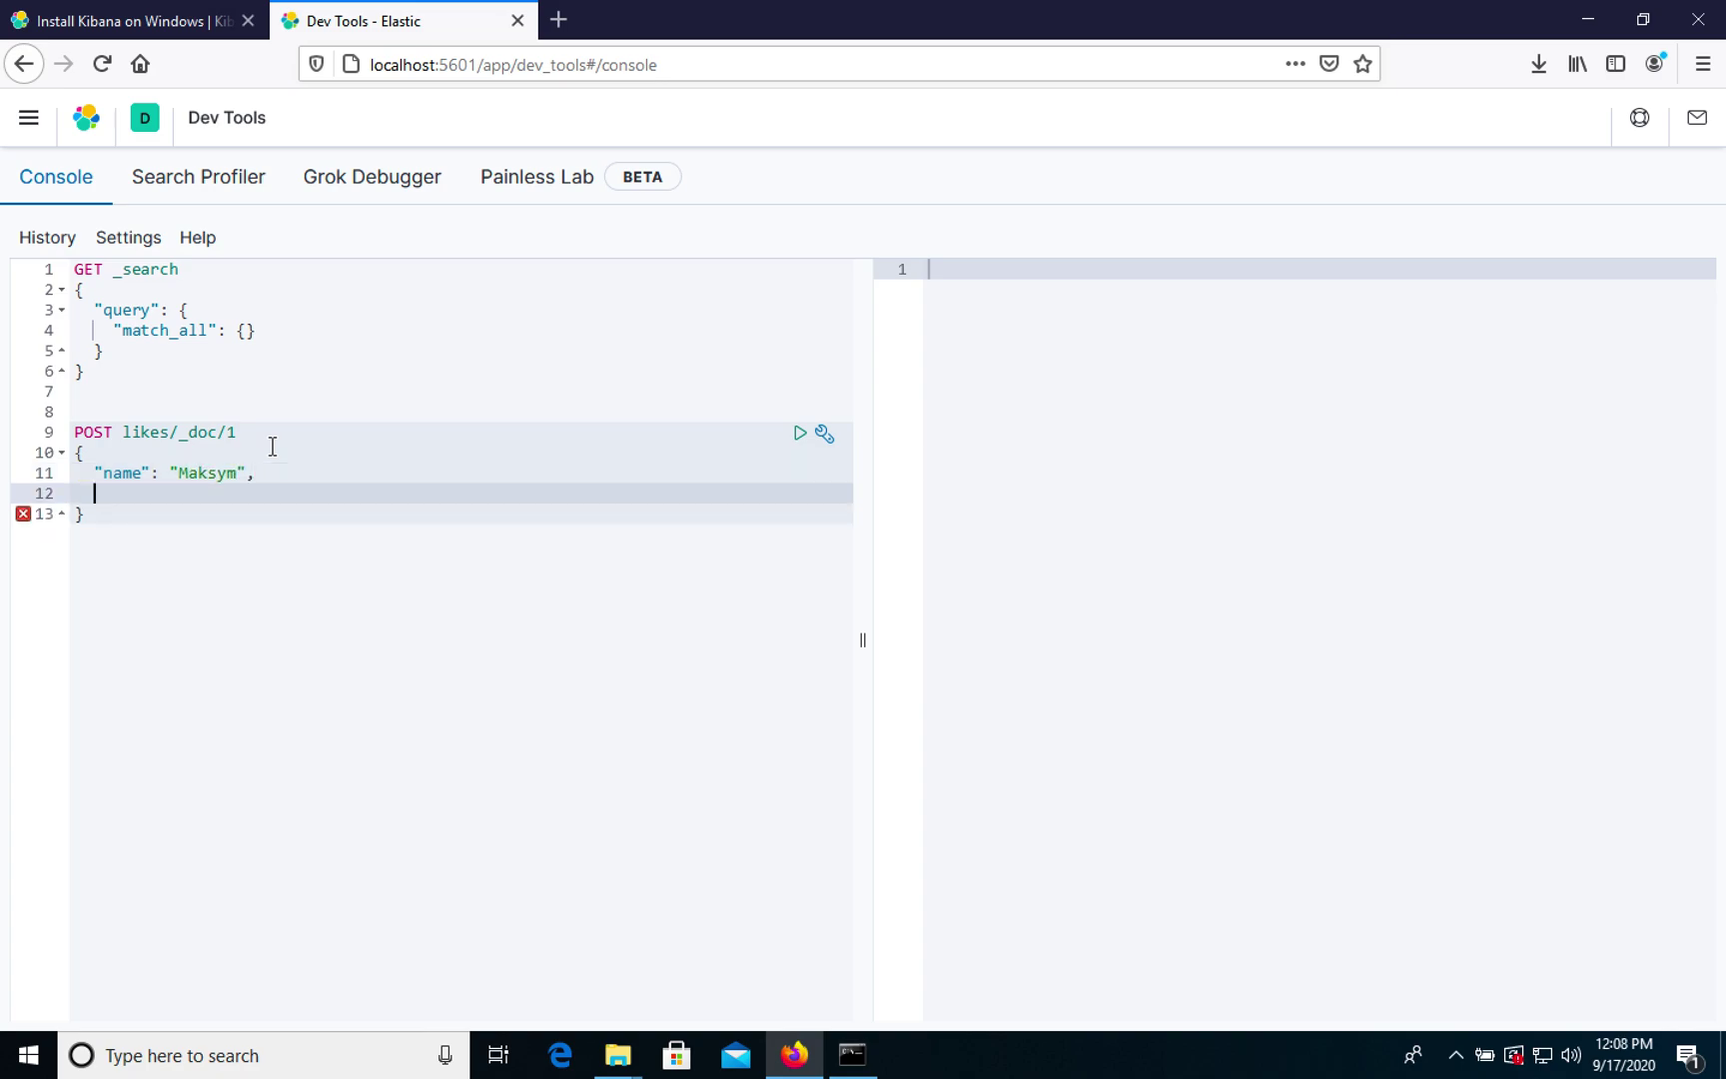
text(")
key(BackSpace)
text("youtube": "Travels Code)
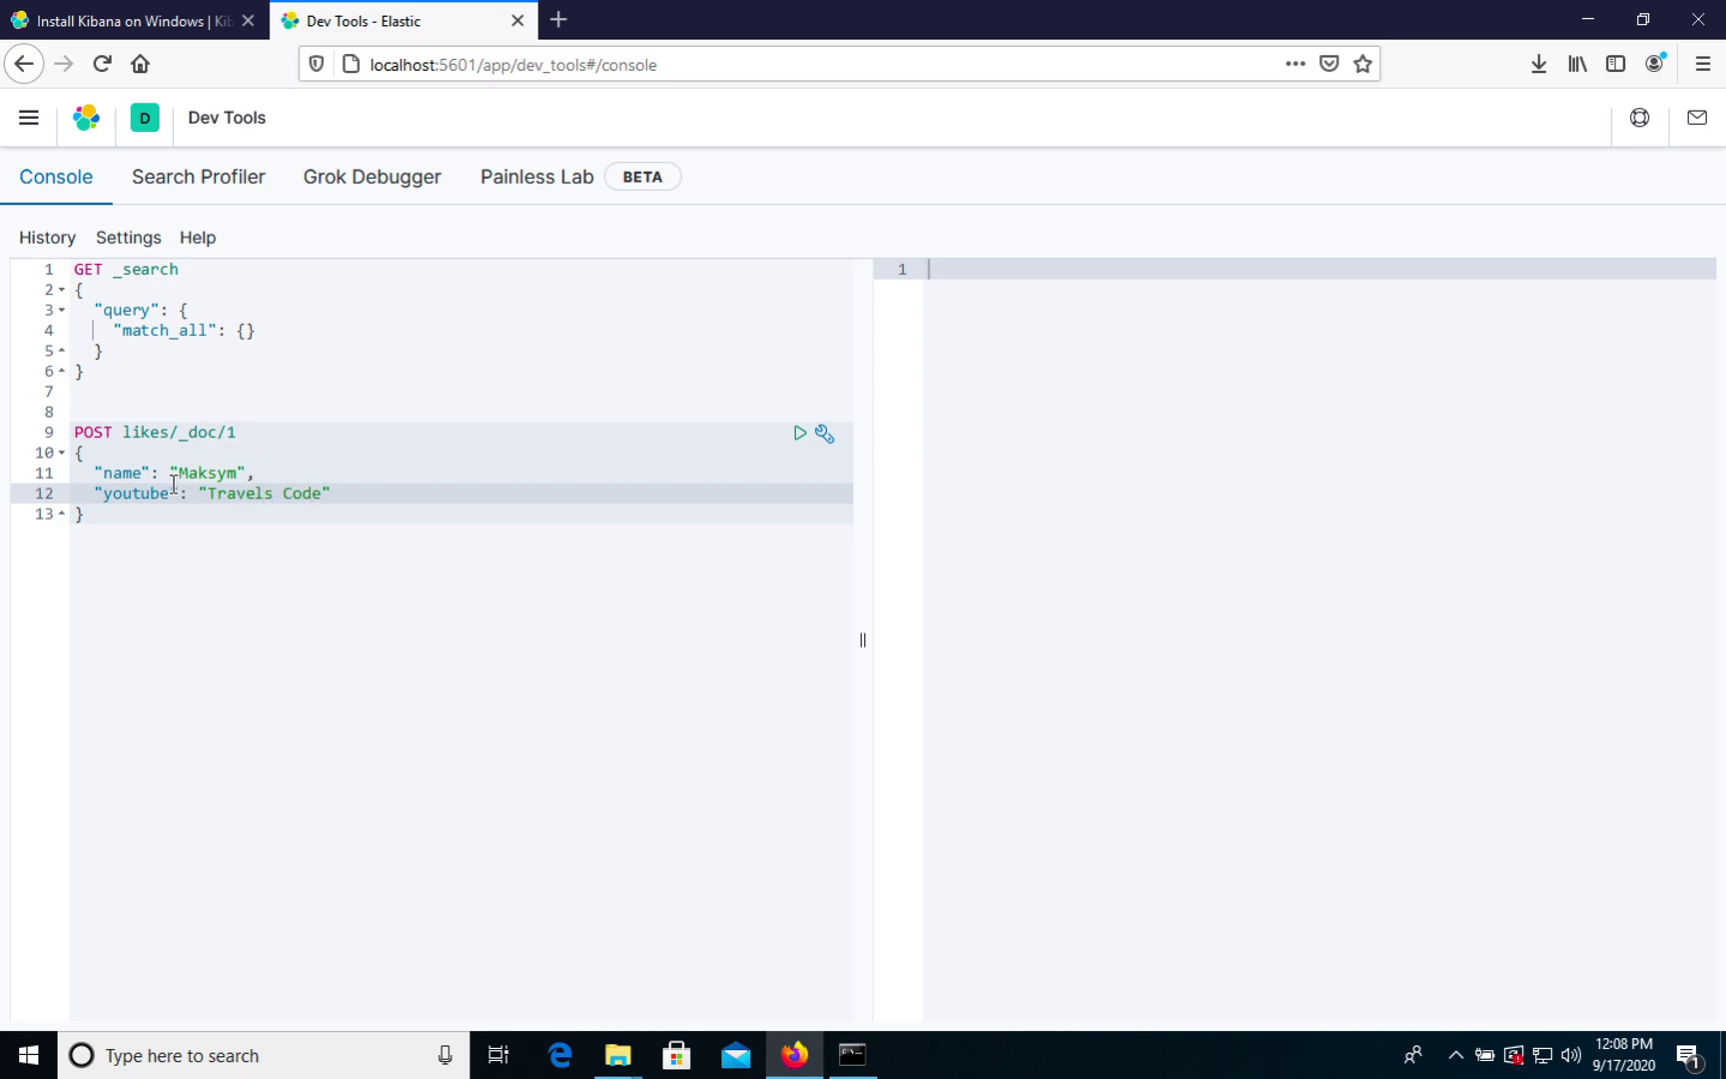
Select the request body and send it, indexing the document into likes with 201 Created.
click(76, 455)
drag(76, 455, 96, 517)
click(799, 434)
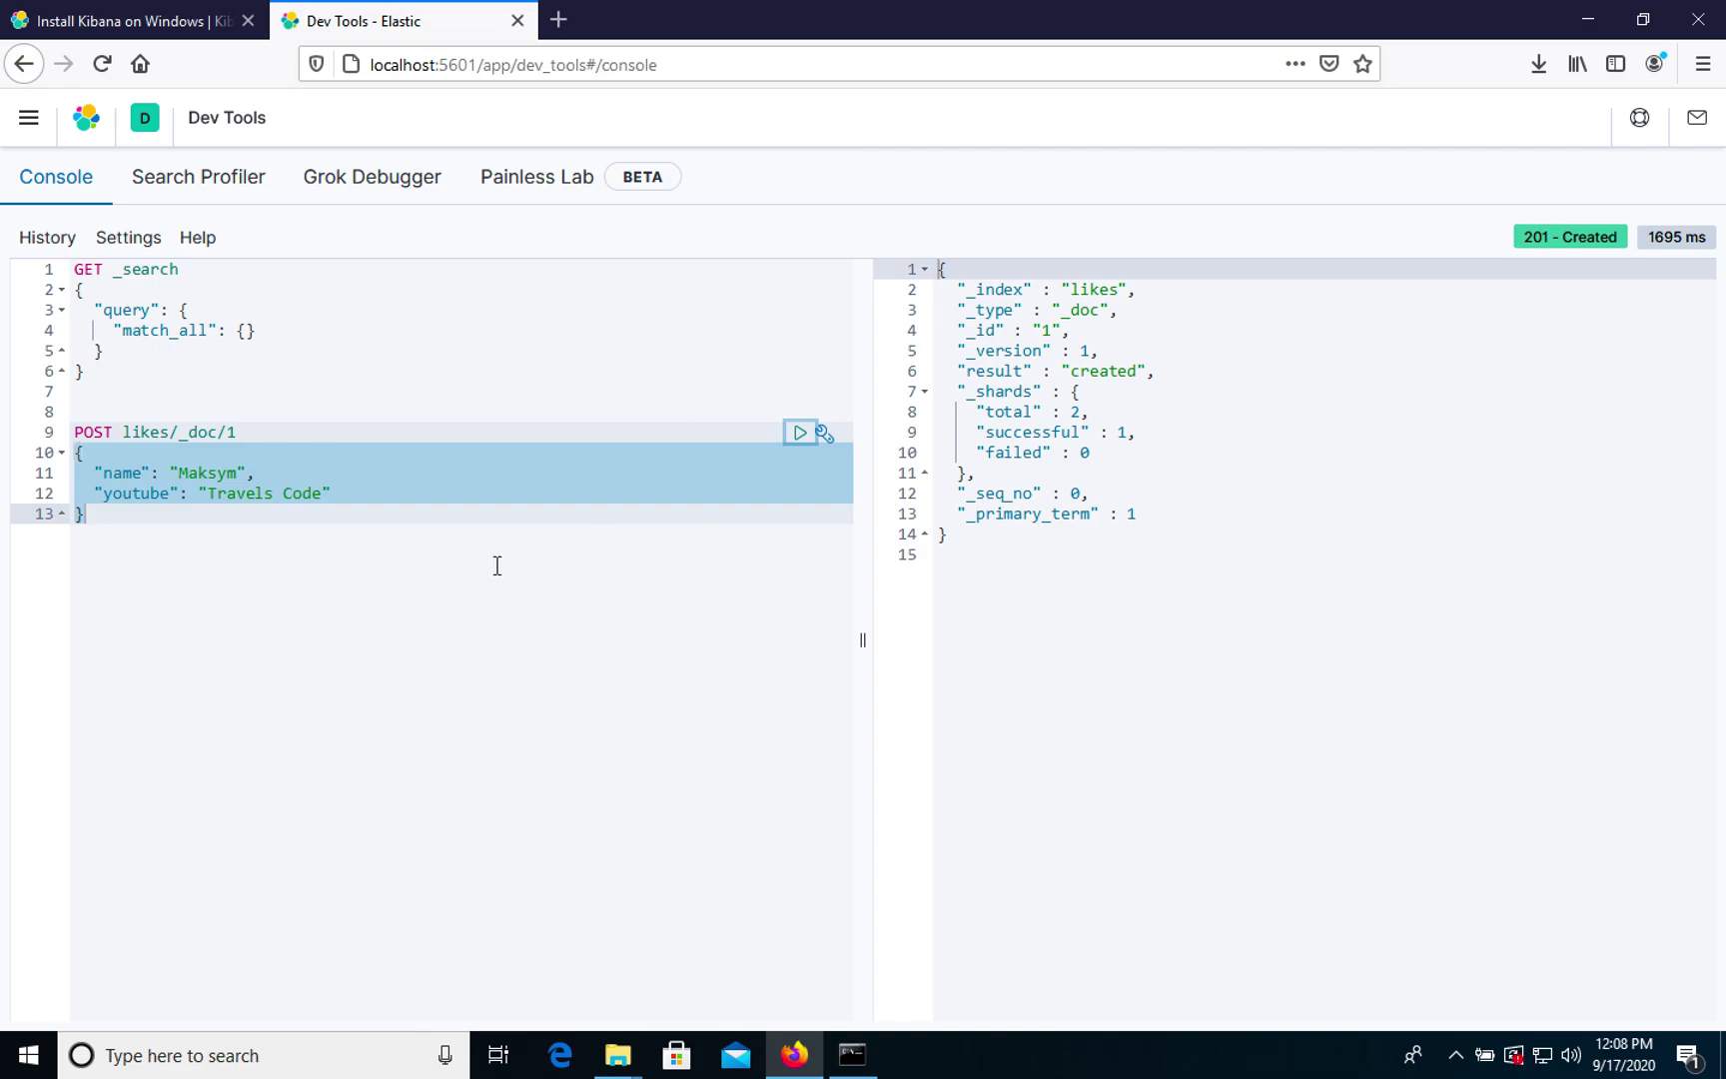
click(397, 581)
Run GET likes/_search in the console, autocompleting the likes index name.
key(Return)
key(Return)
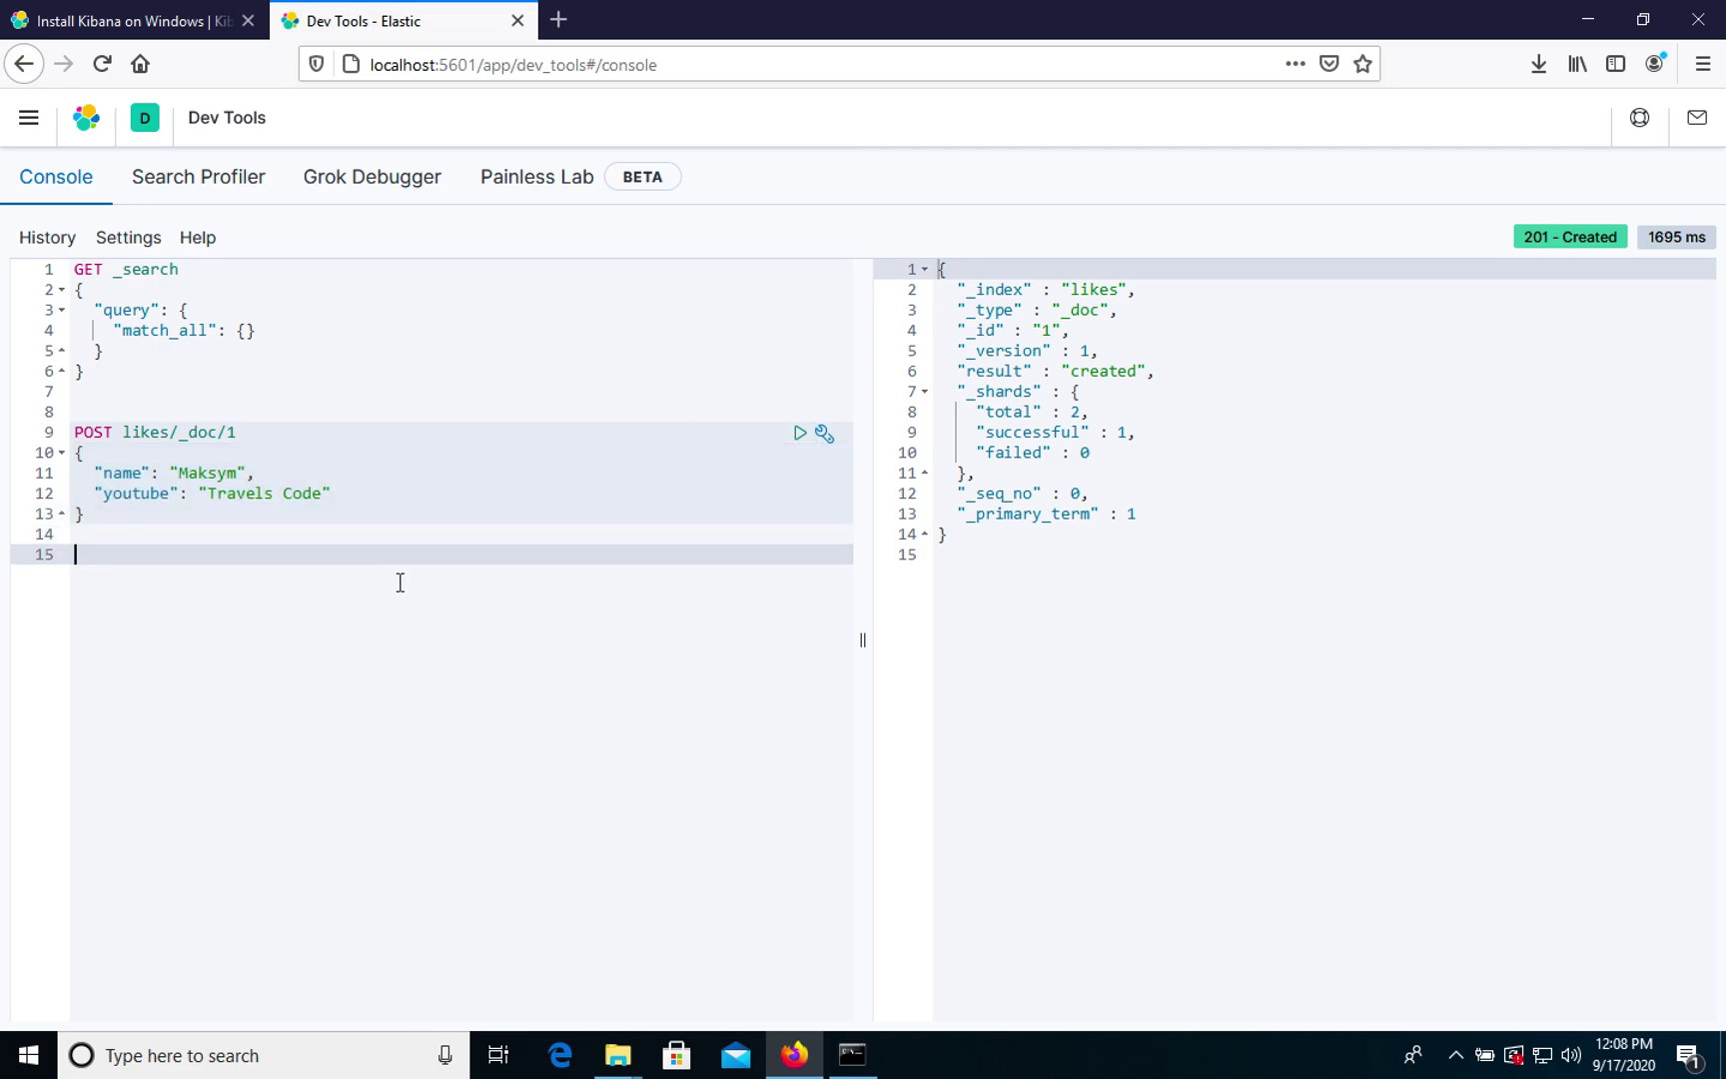
text(GET li)
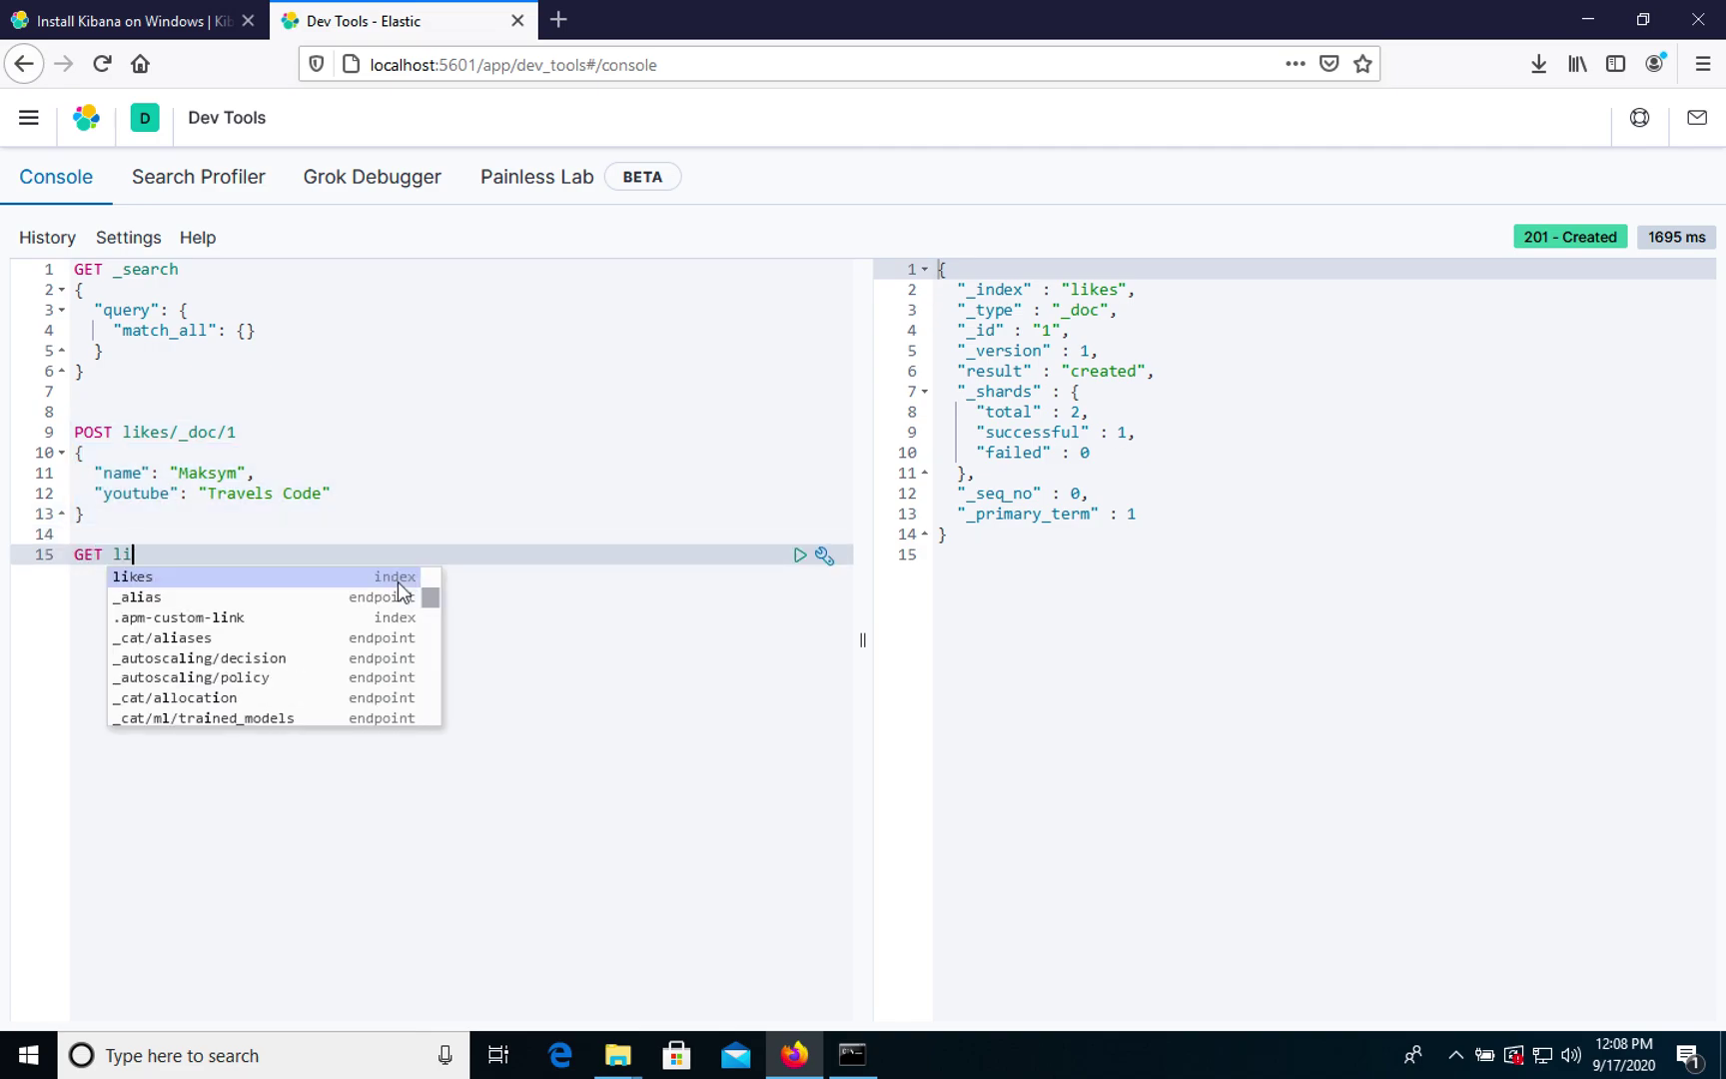
key(Return)
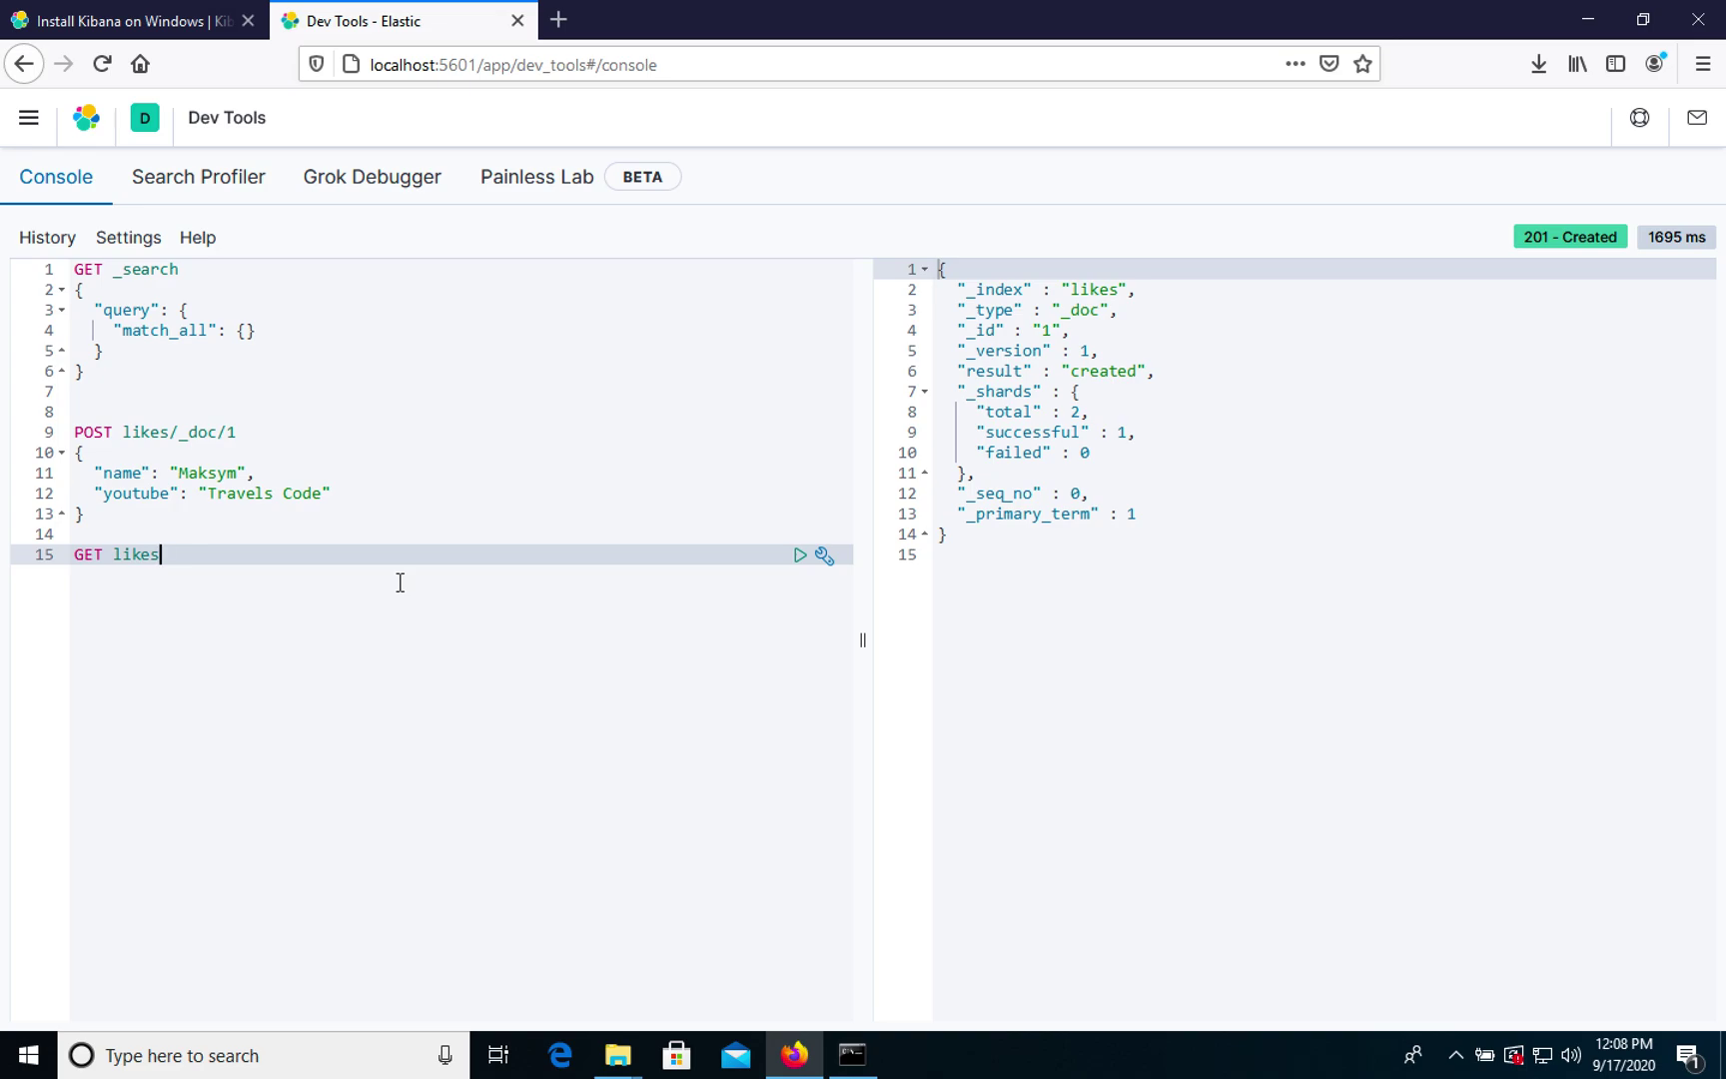
text(/_search)
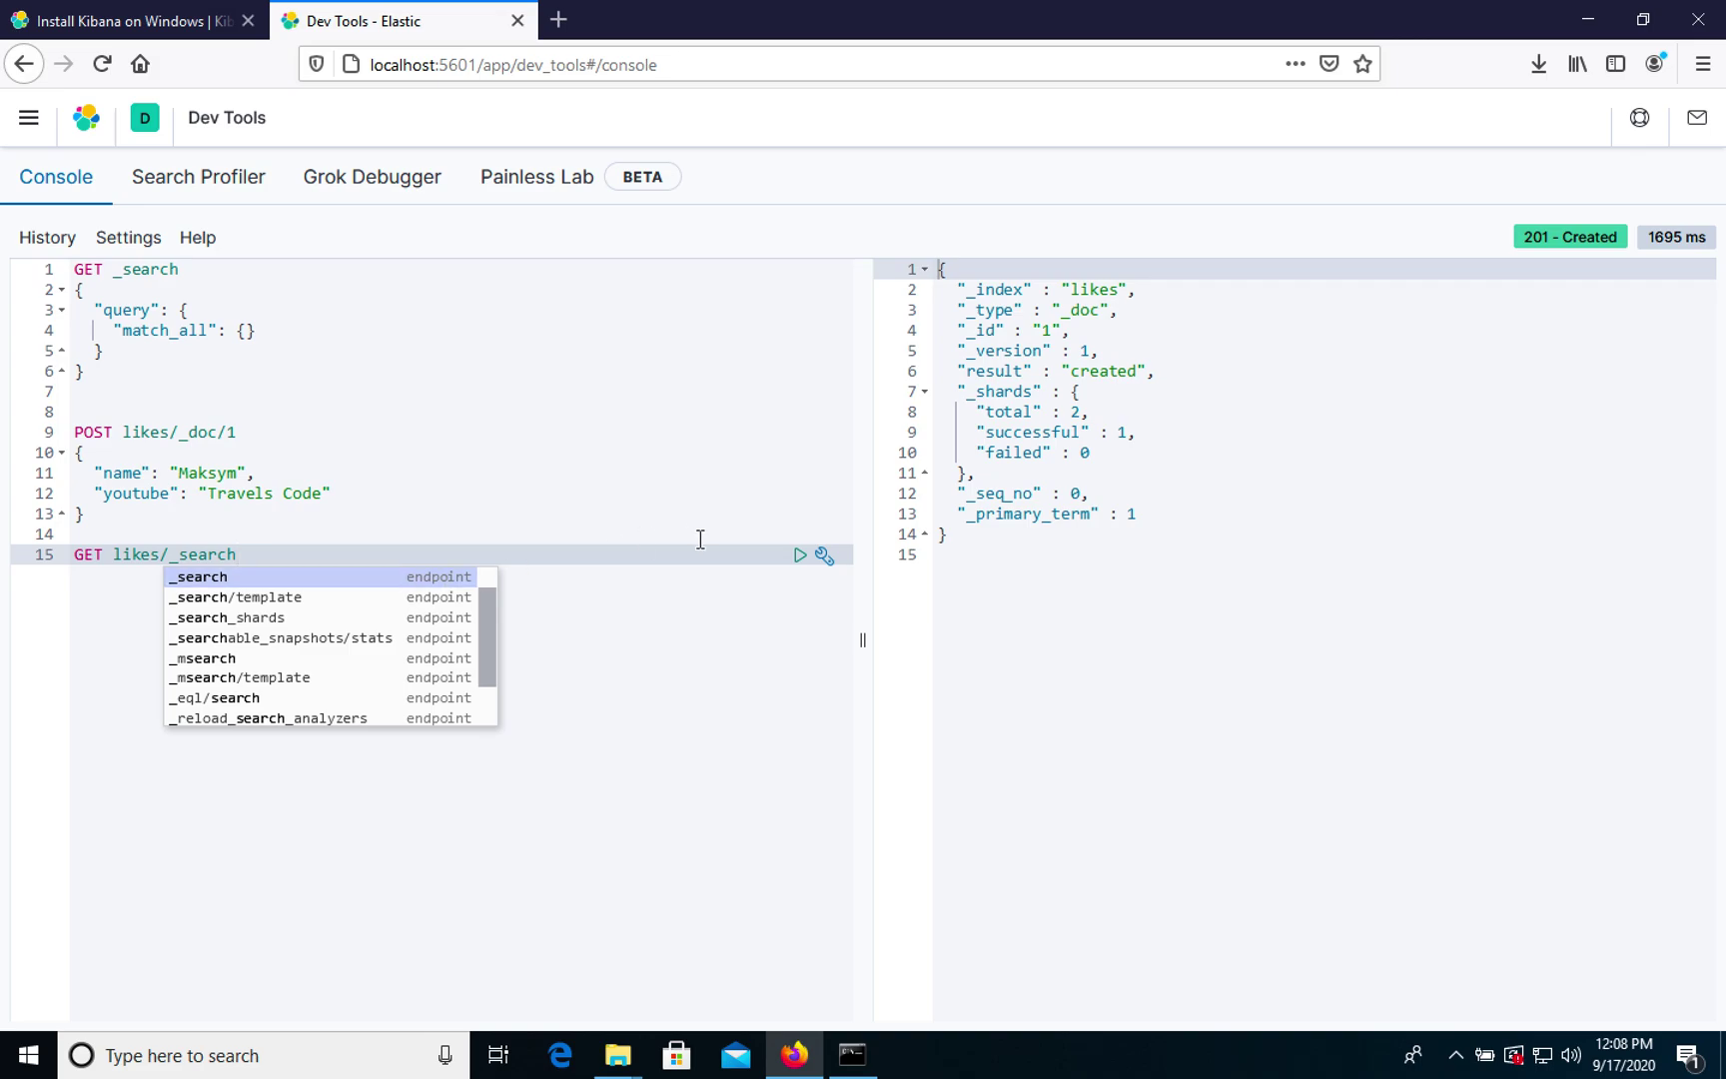
click(799, 556)
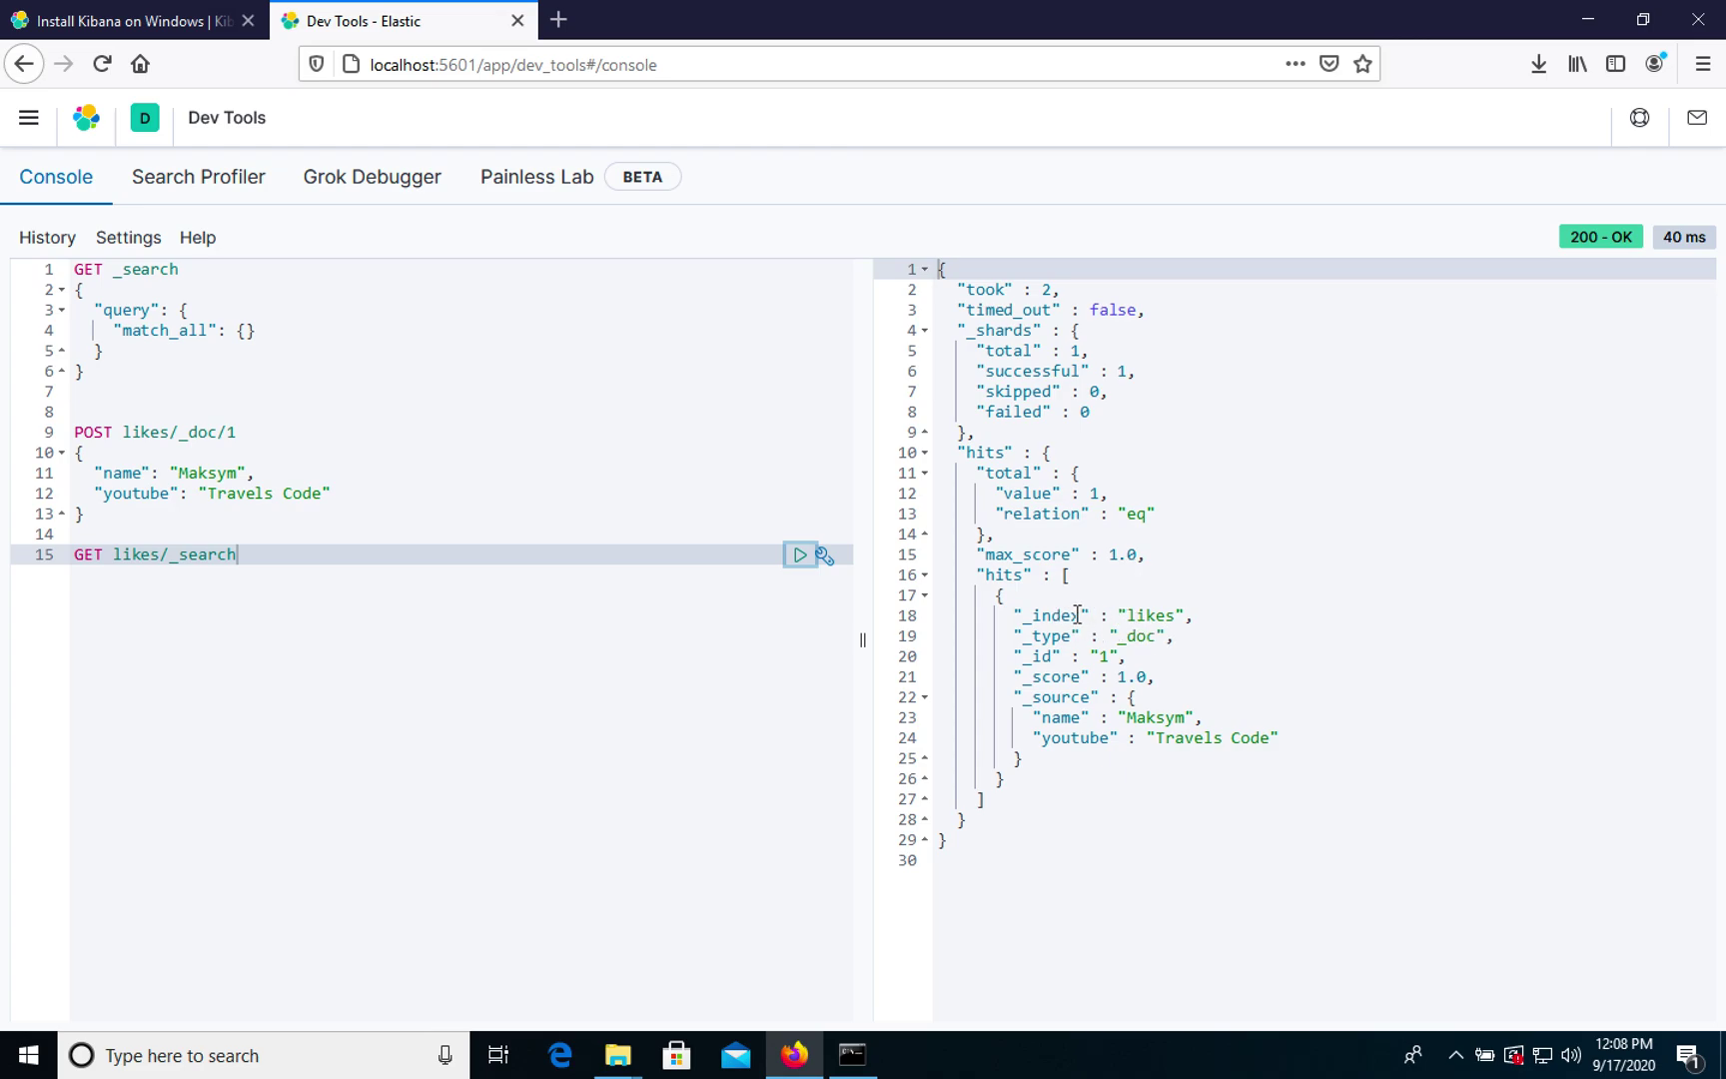
Highlight the likes index and _doc type values in the returned hit.
click(1123, 611)
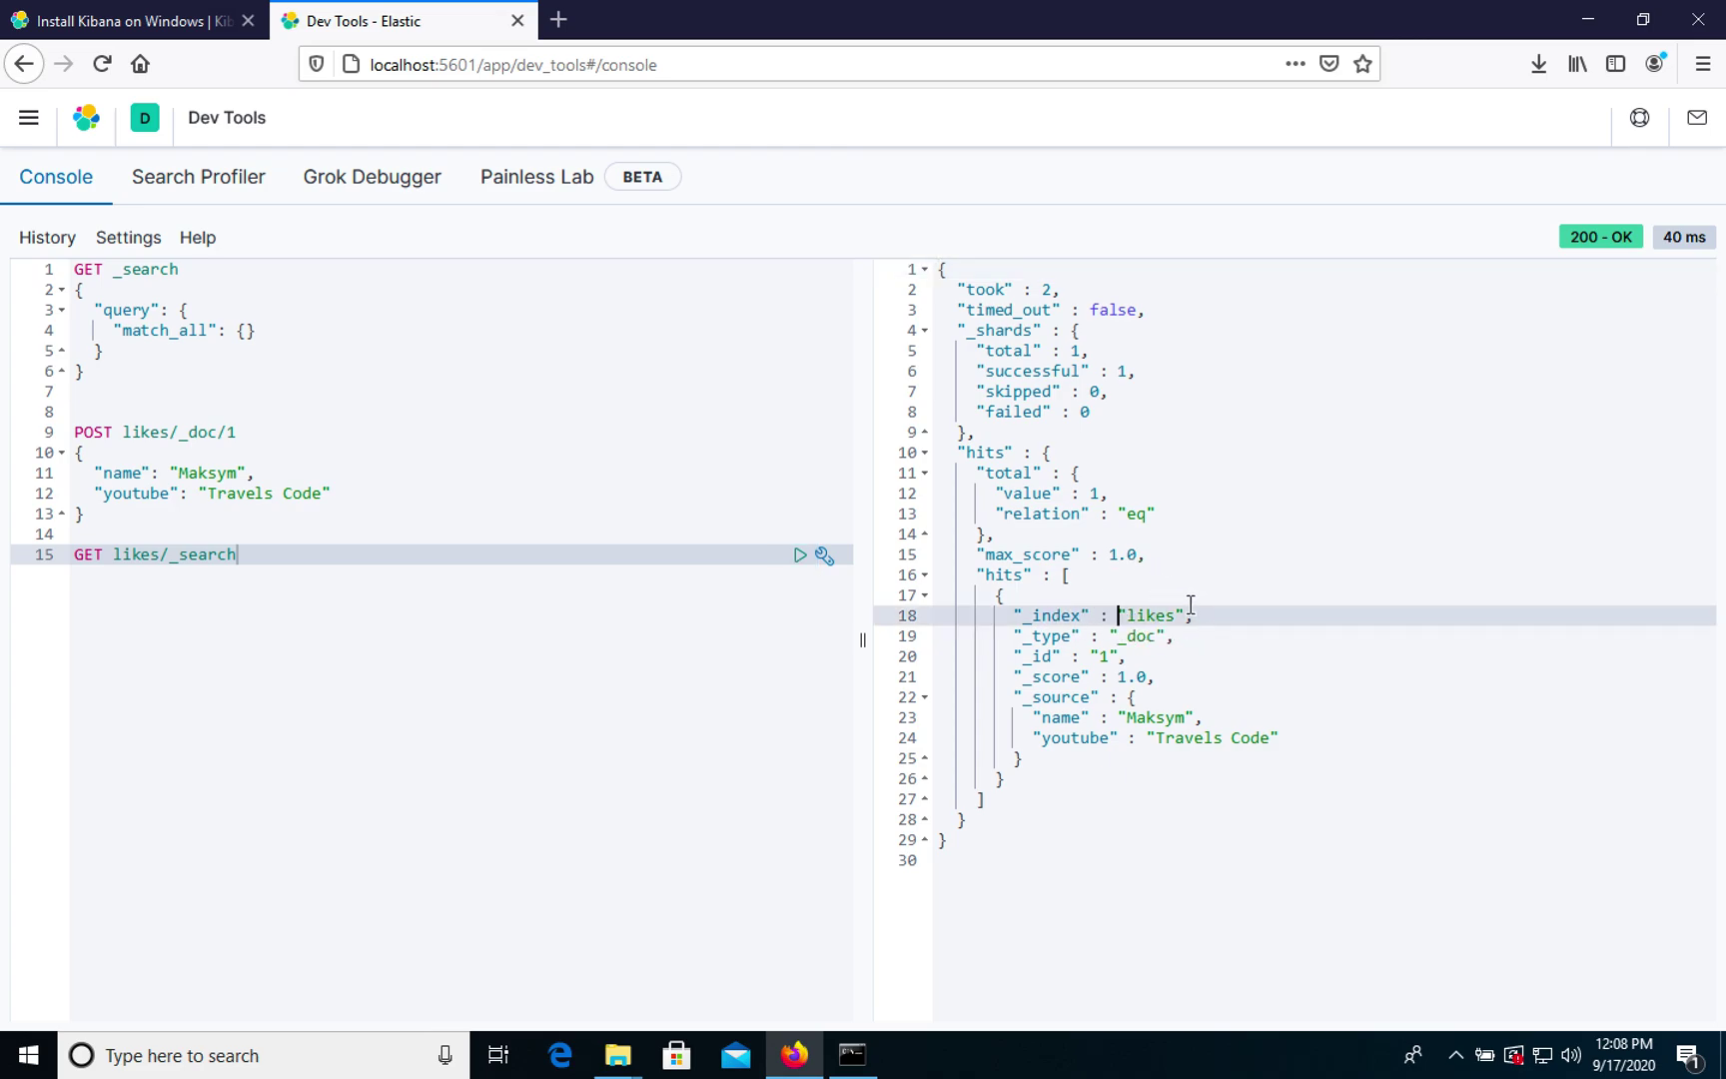
click(1121, 636)
drag(1120, 636, 1147, 637)
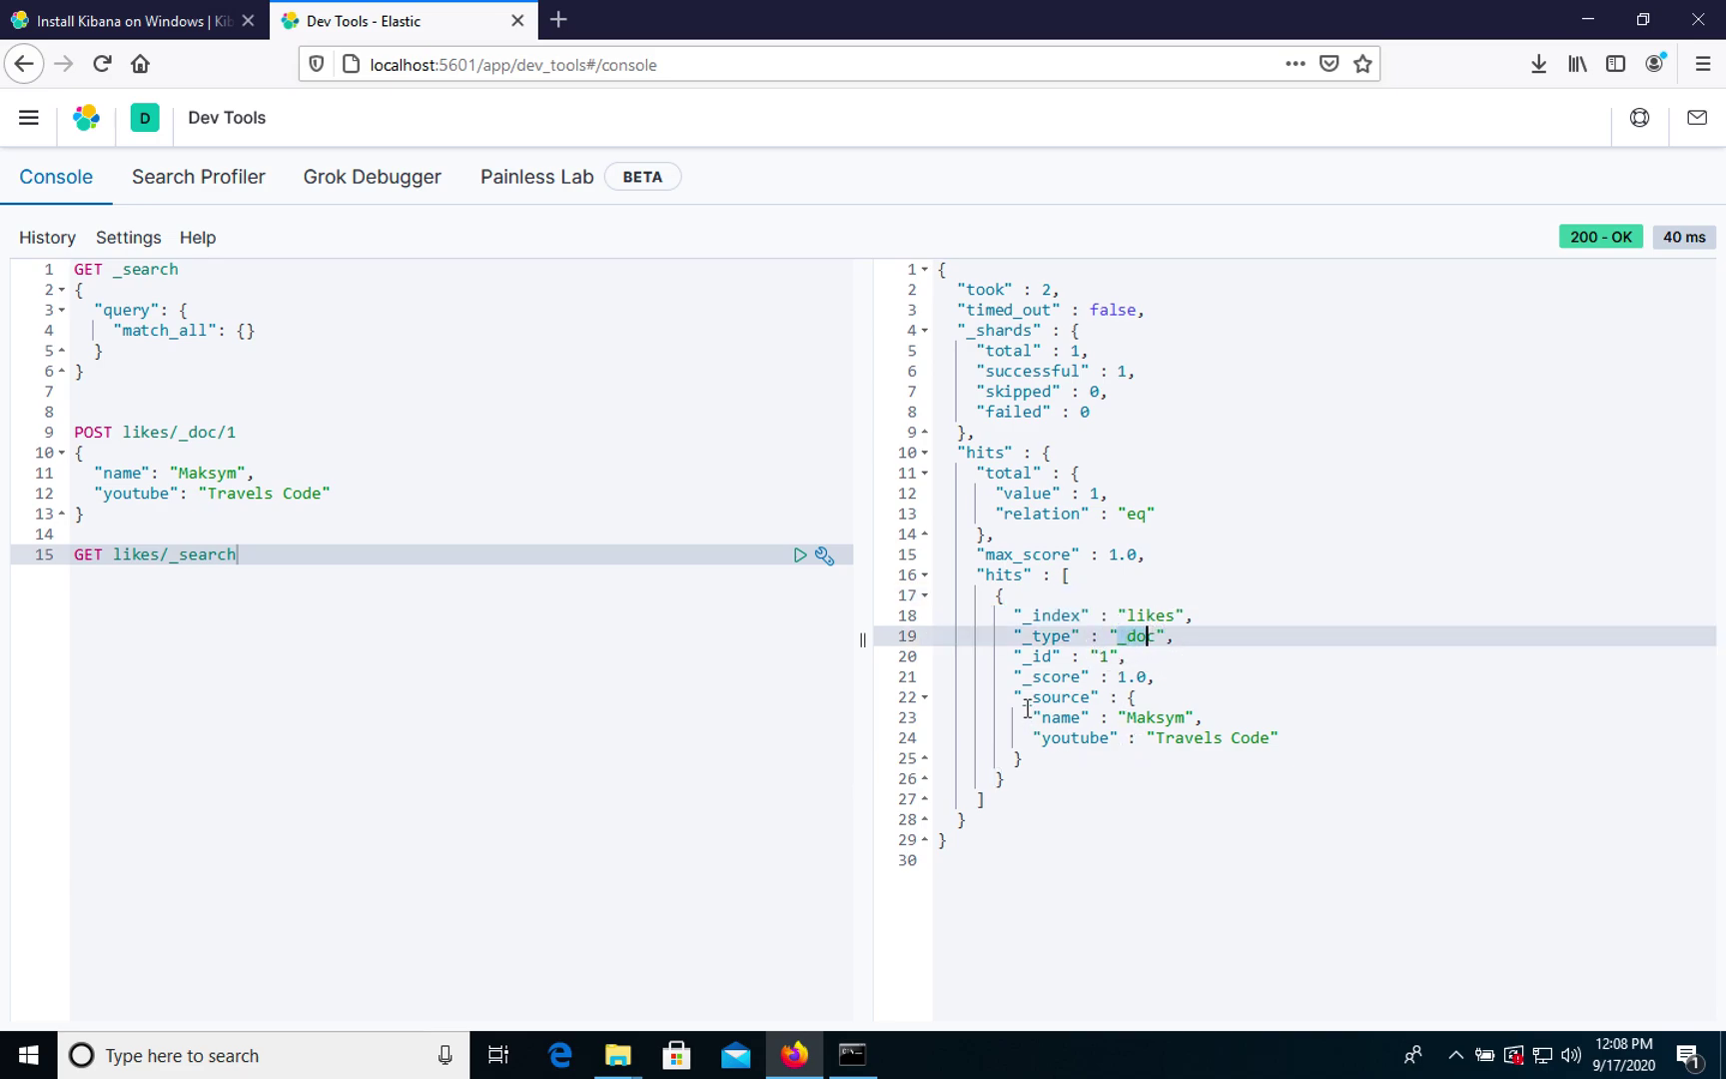
Load localhost:9200/likes/_search in a new tab and highlight the youtube value in the JSON.
click(565, 28)
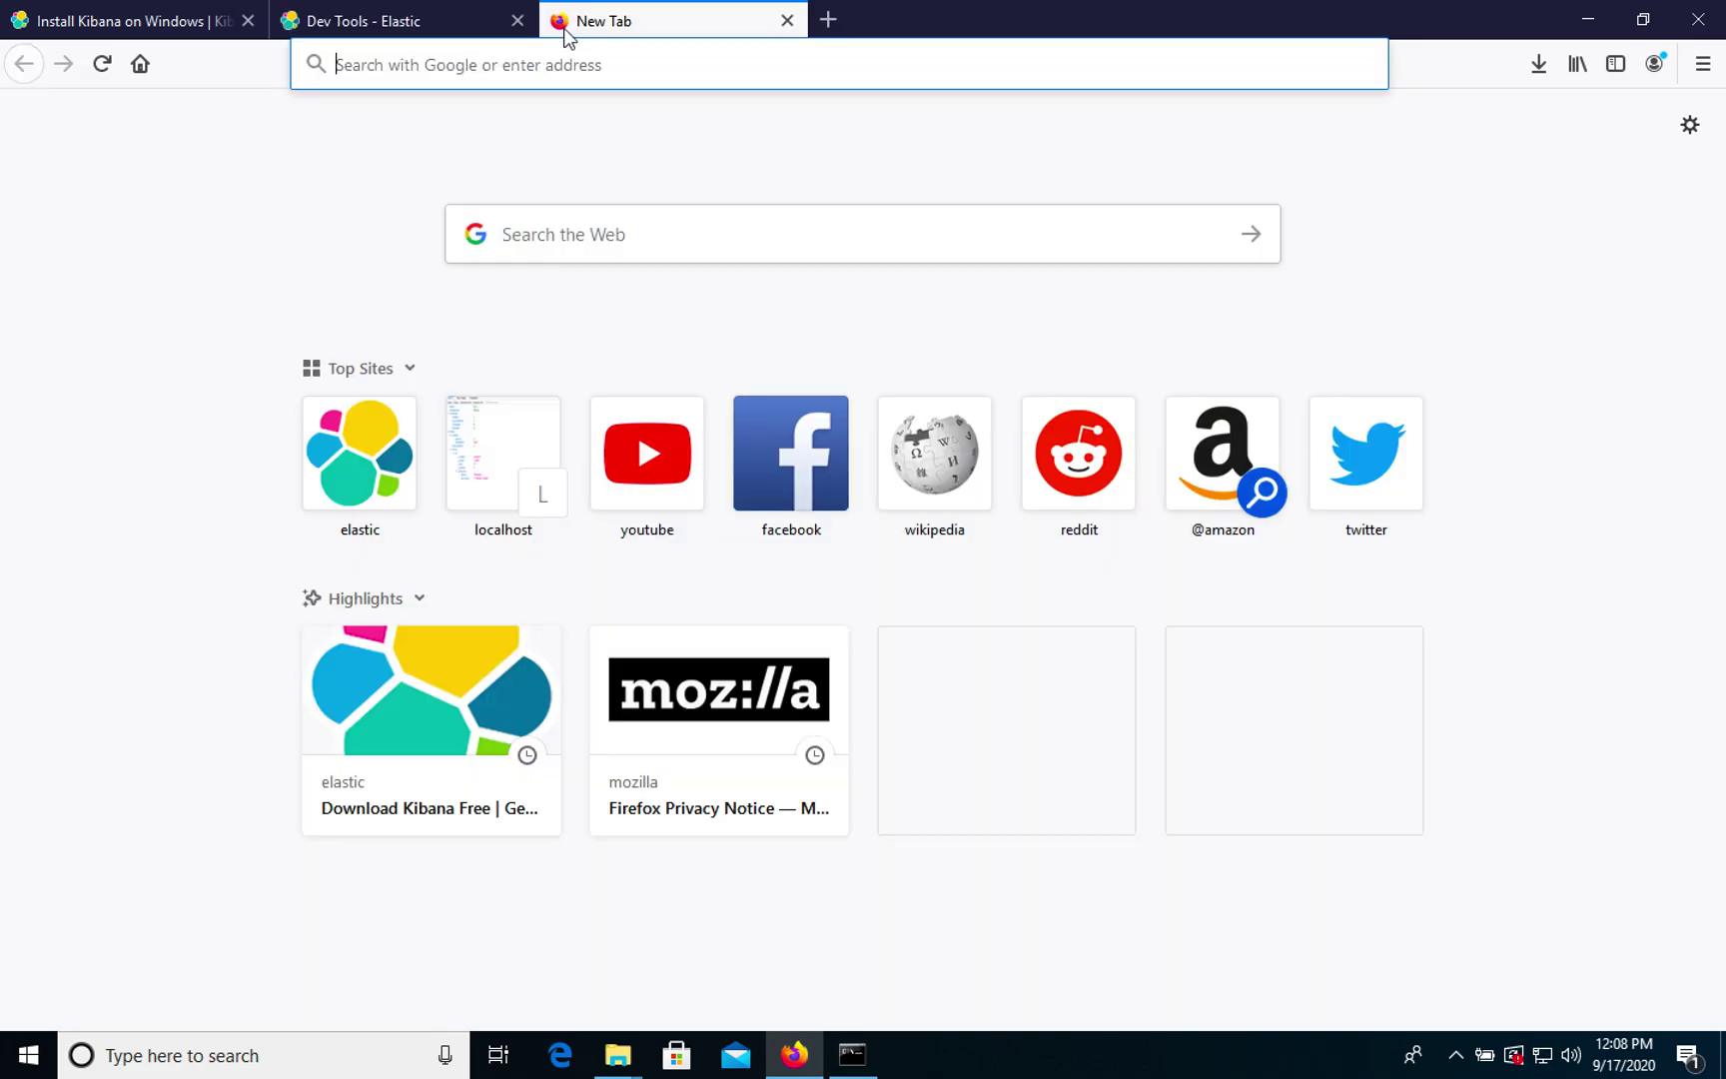
text(lo)
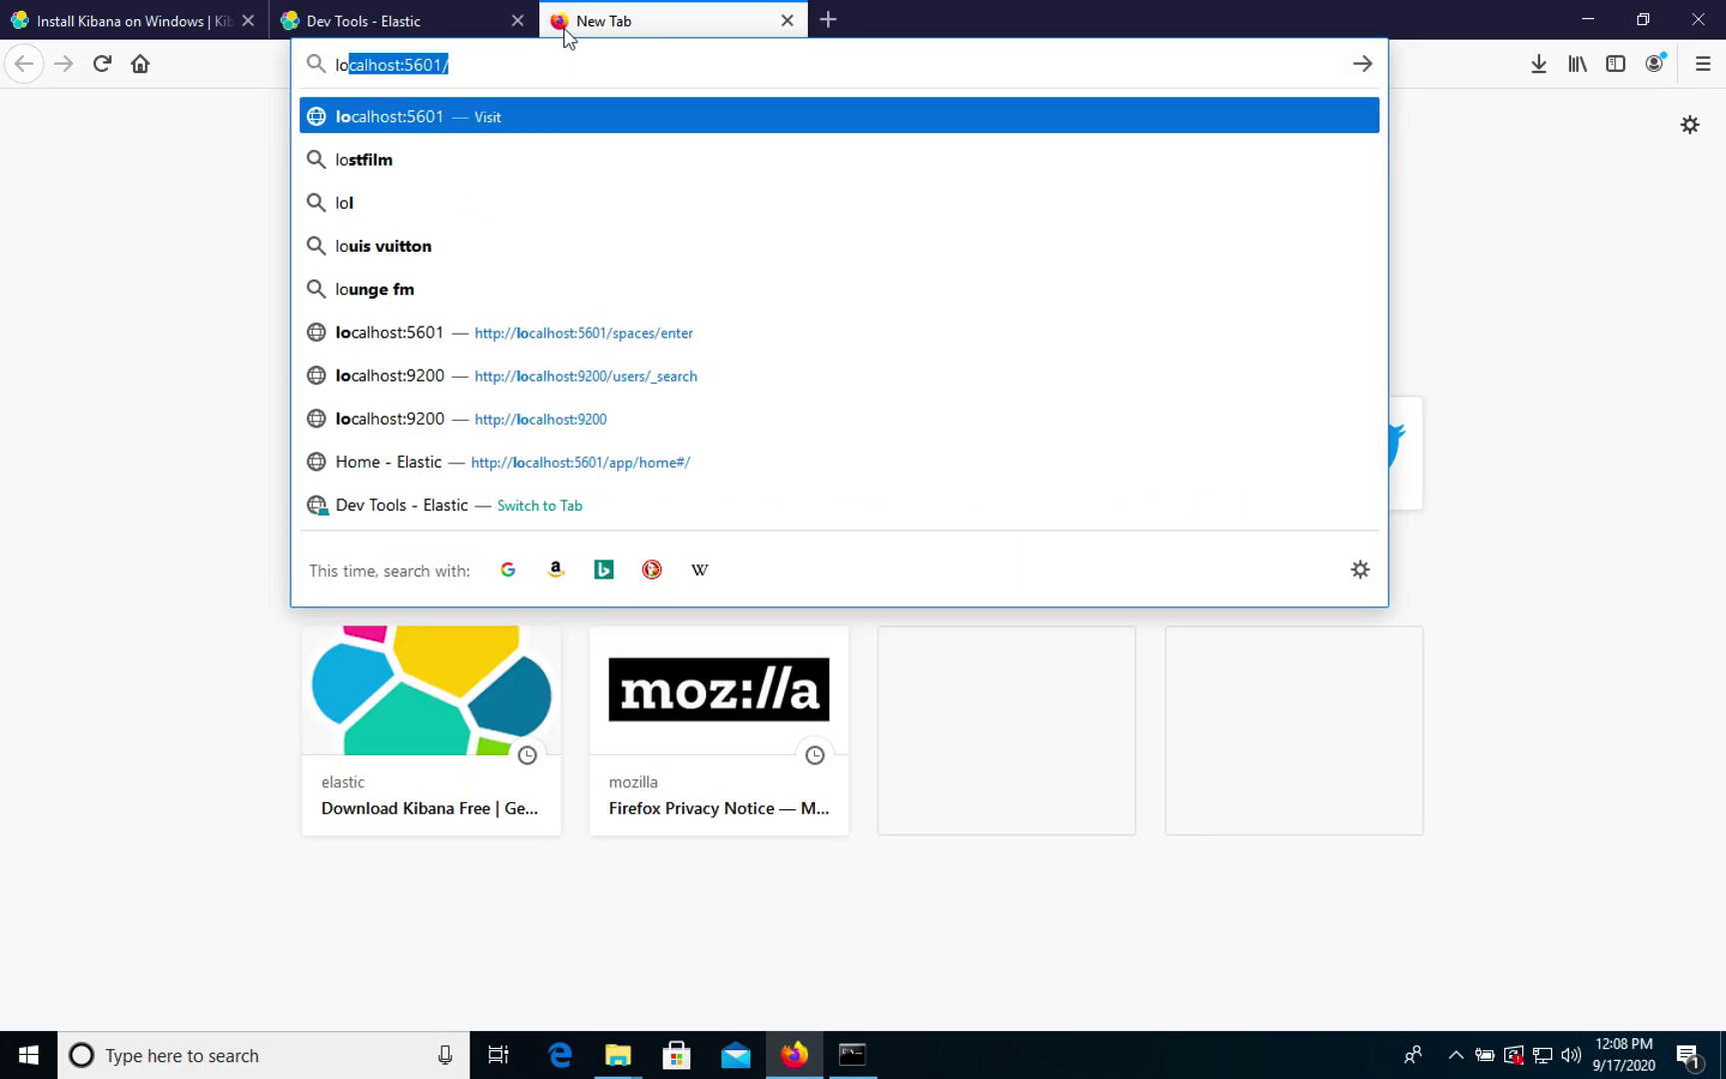
text(calhost:)
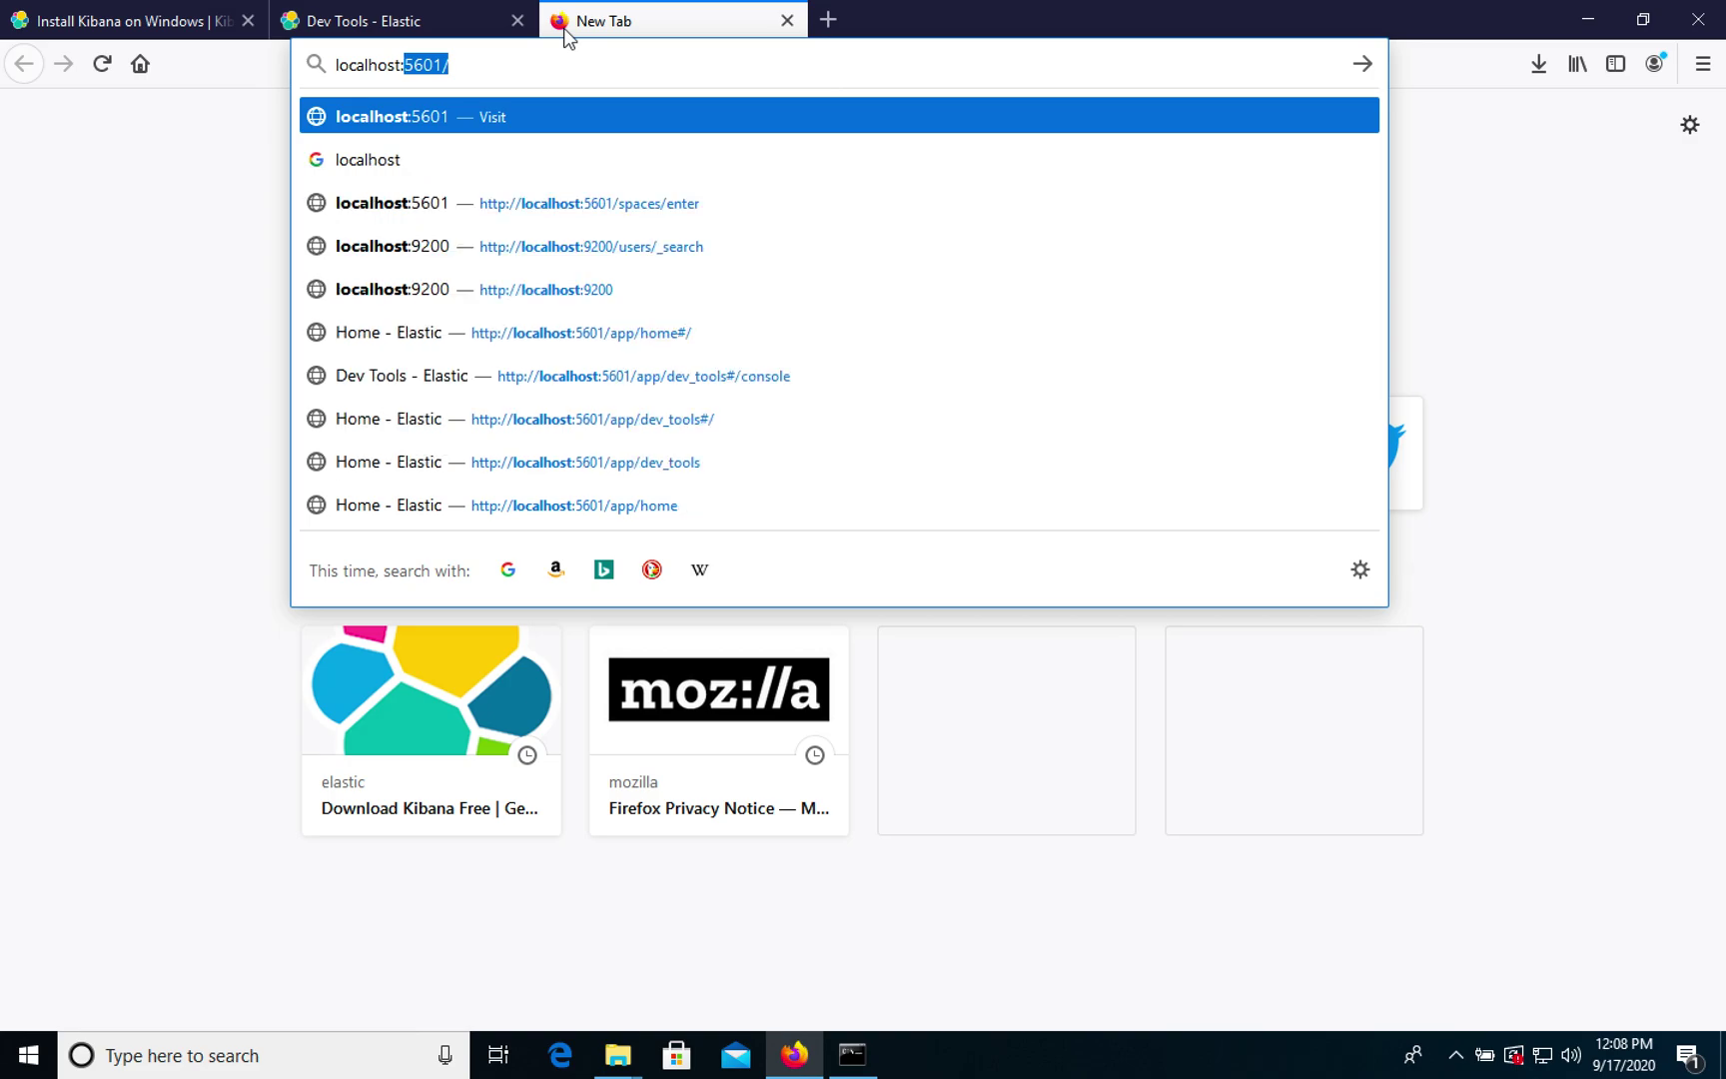
text(9200)
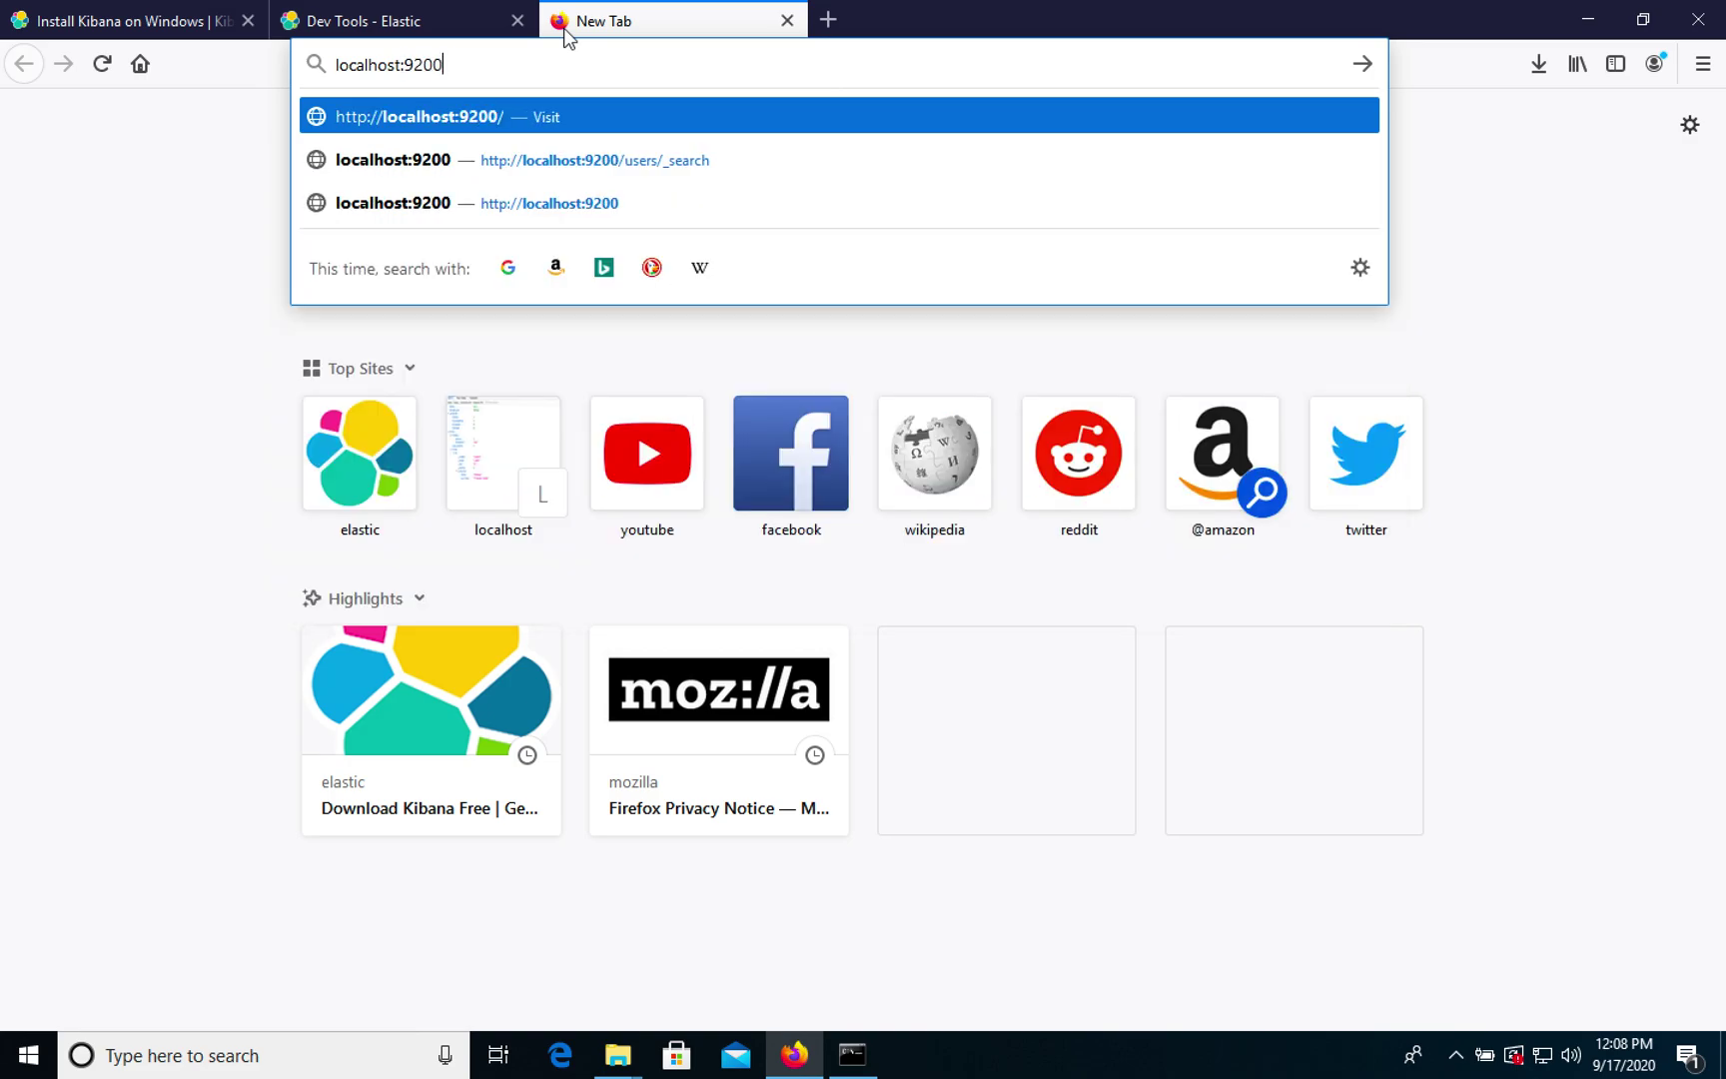
text(/)
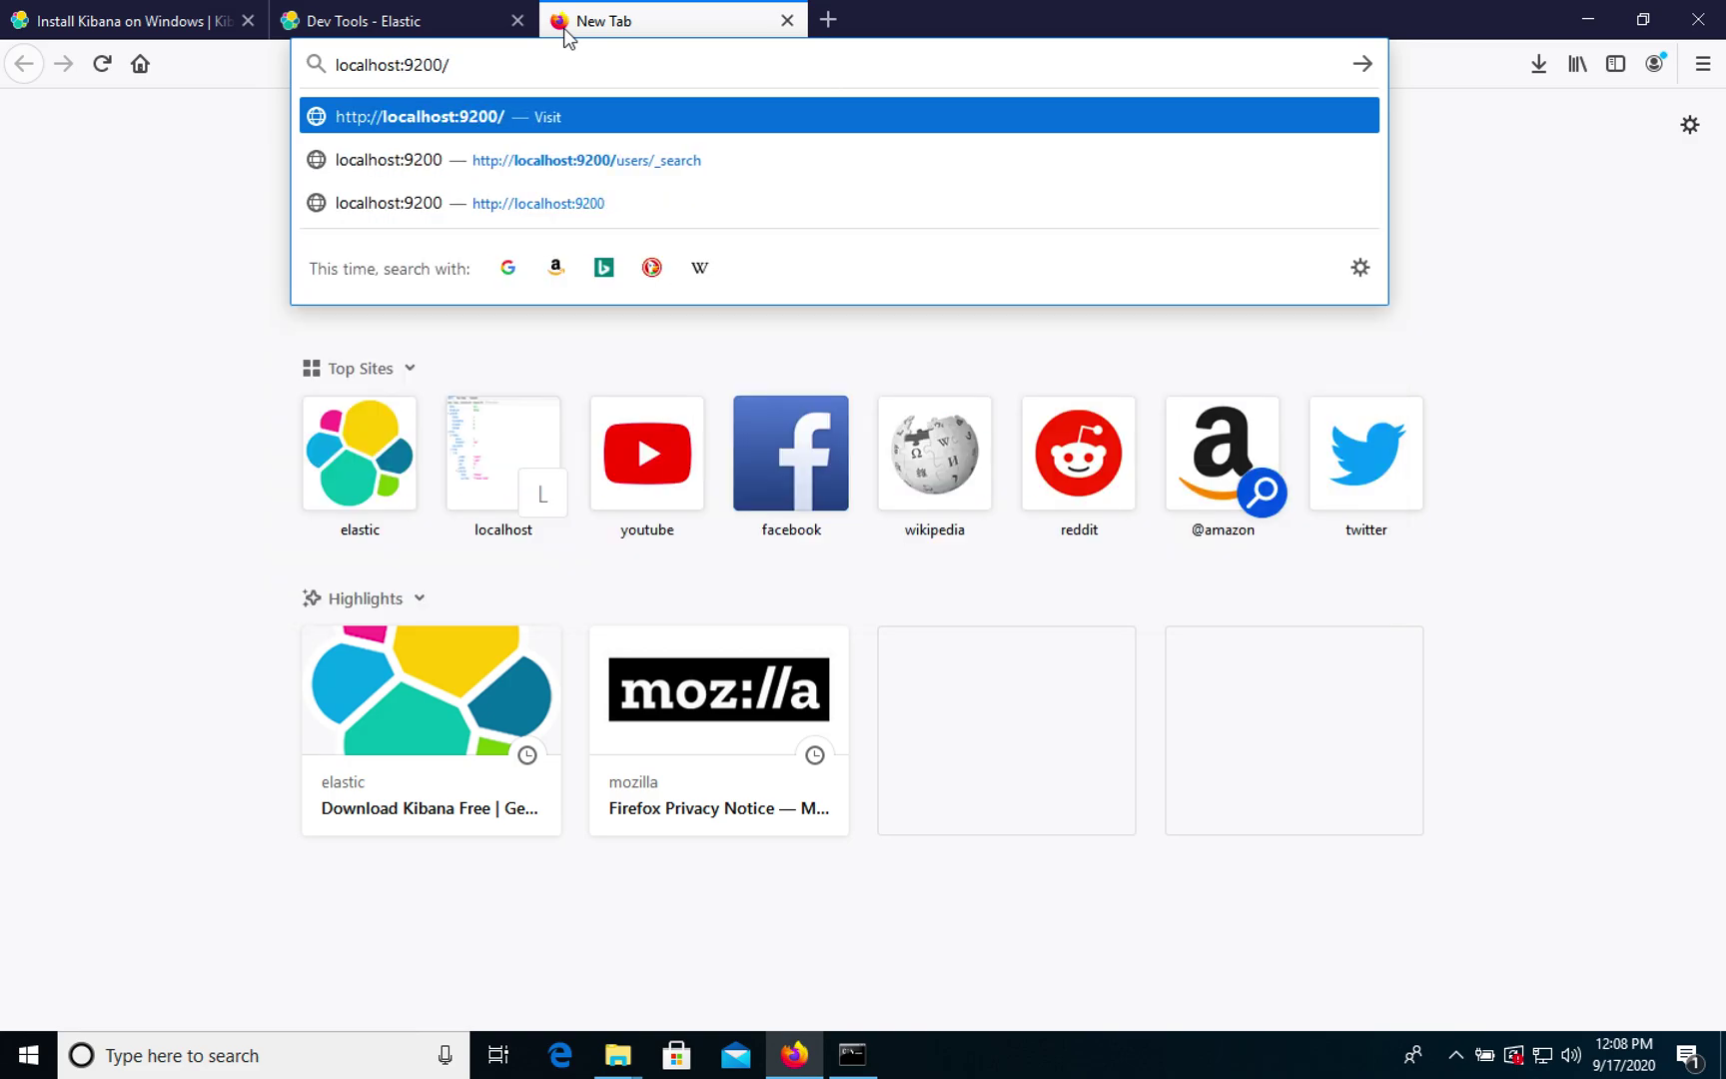
text(likes)
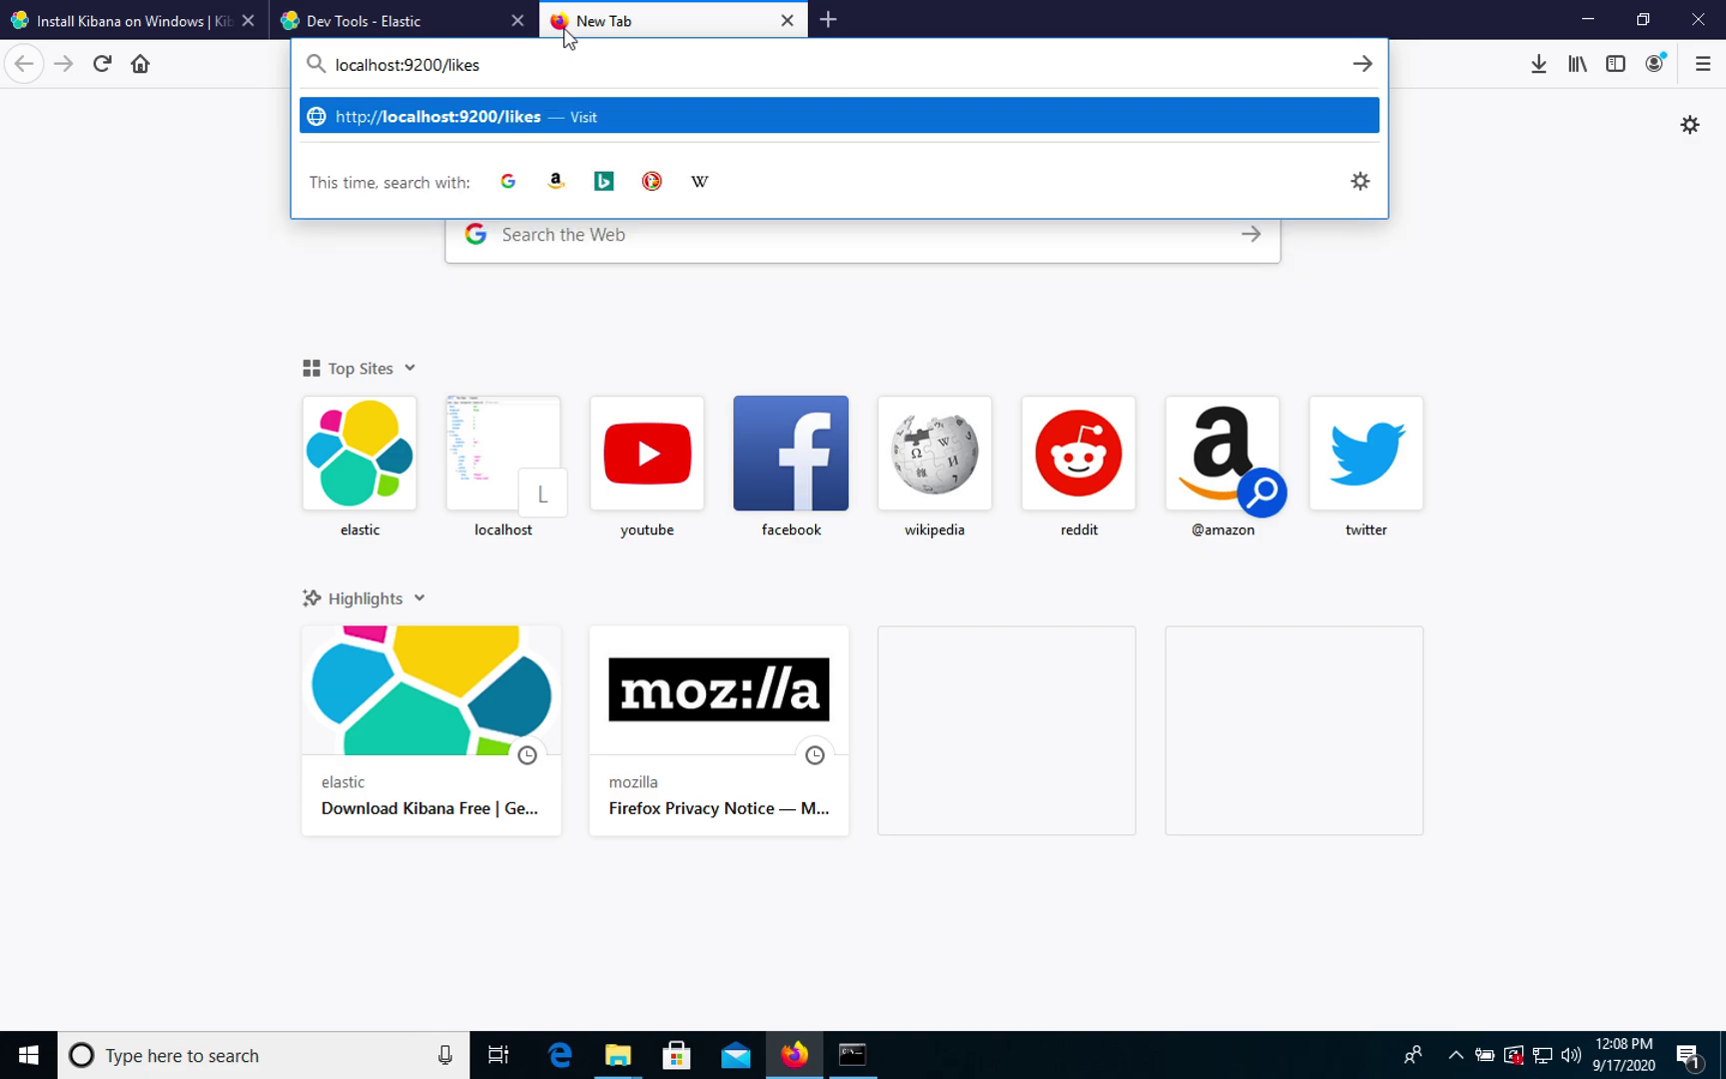
text(/_search)
key(Return)
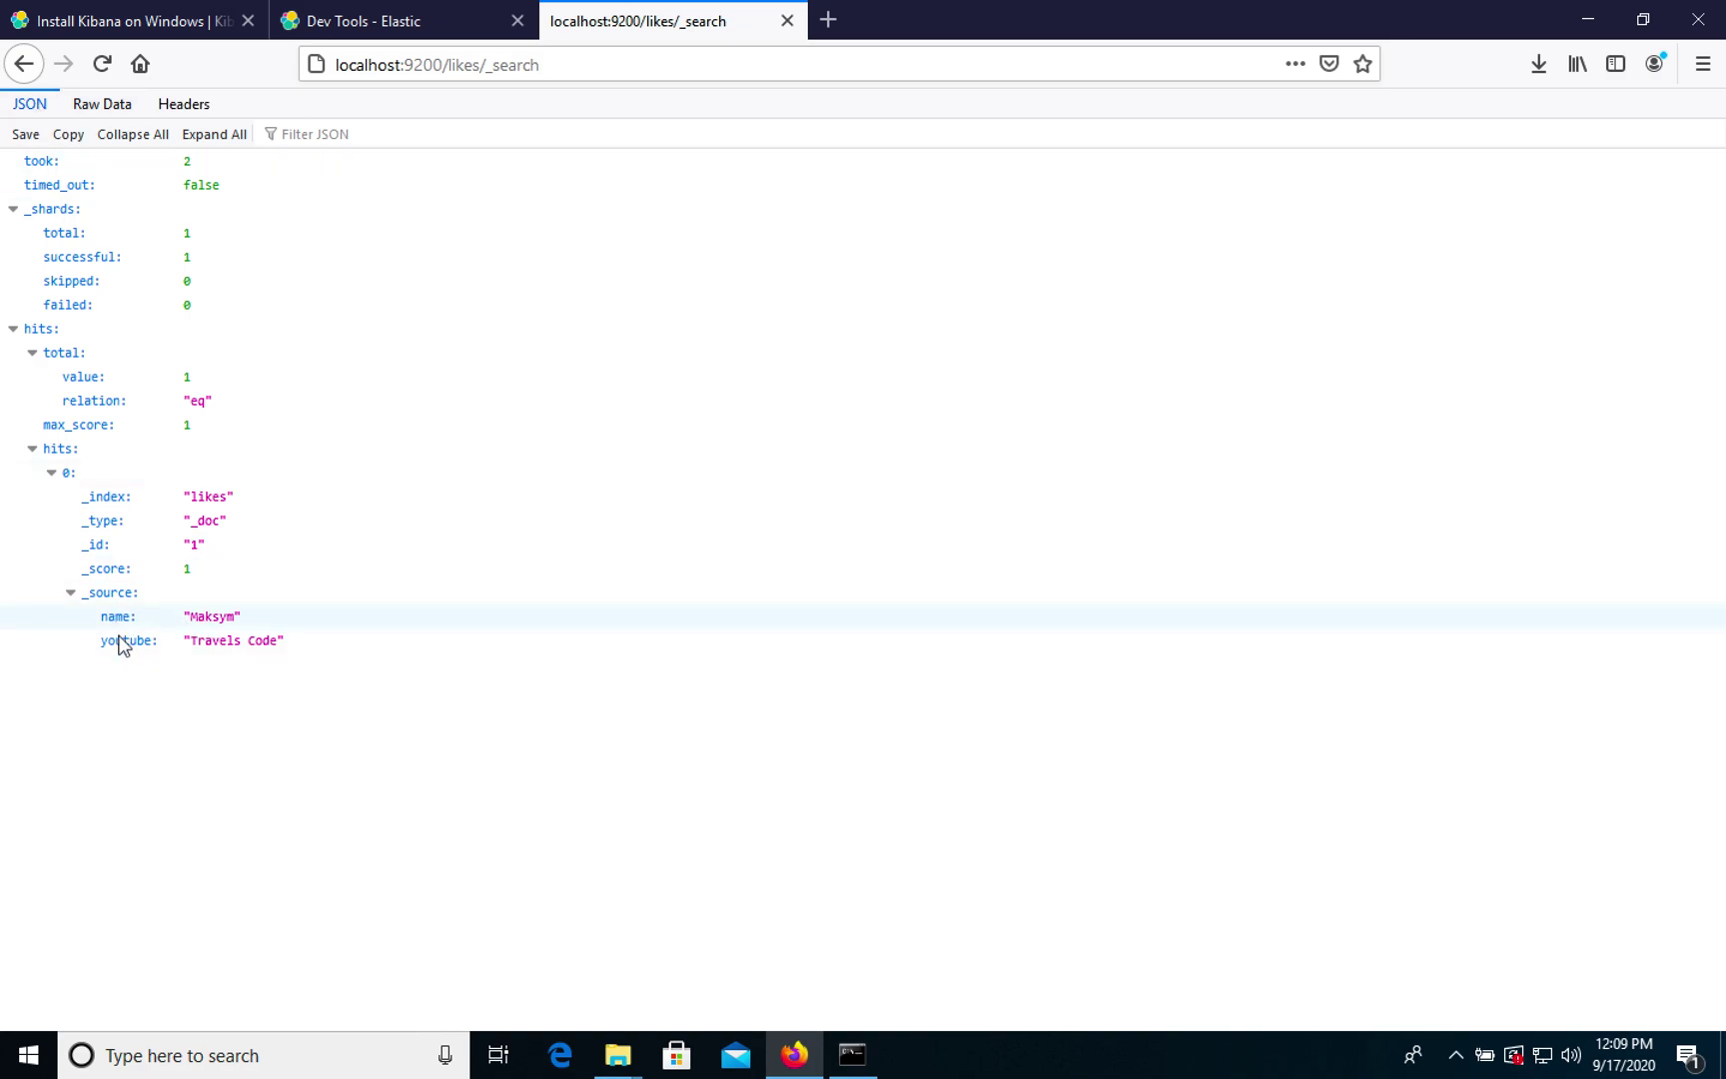
drag(189, 640, 266, 640)
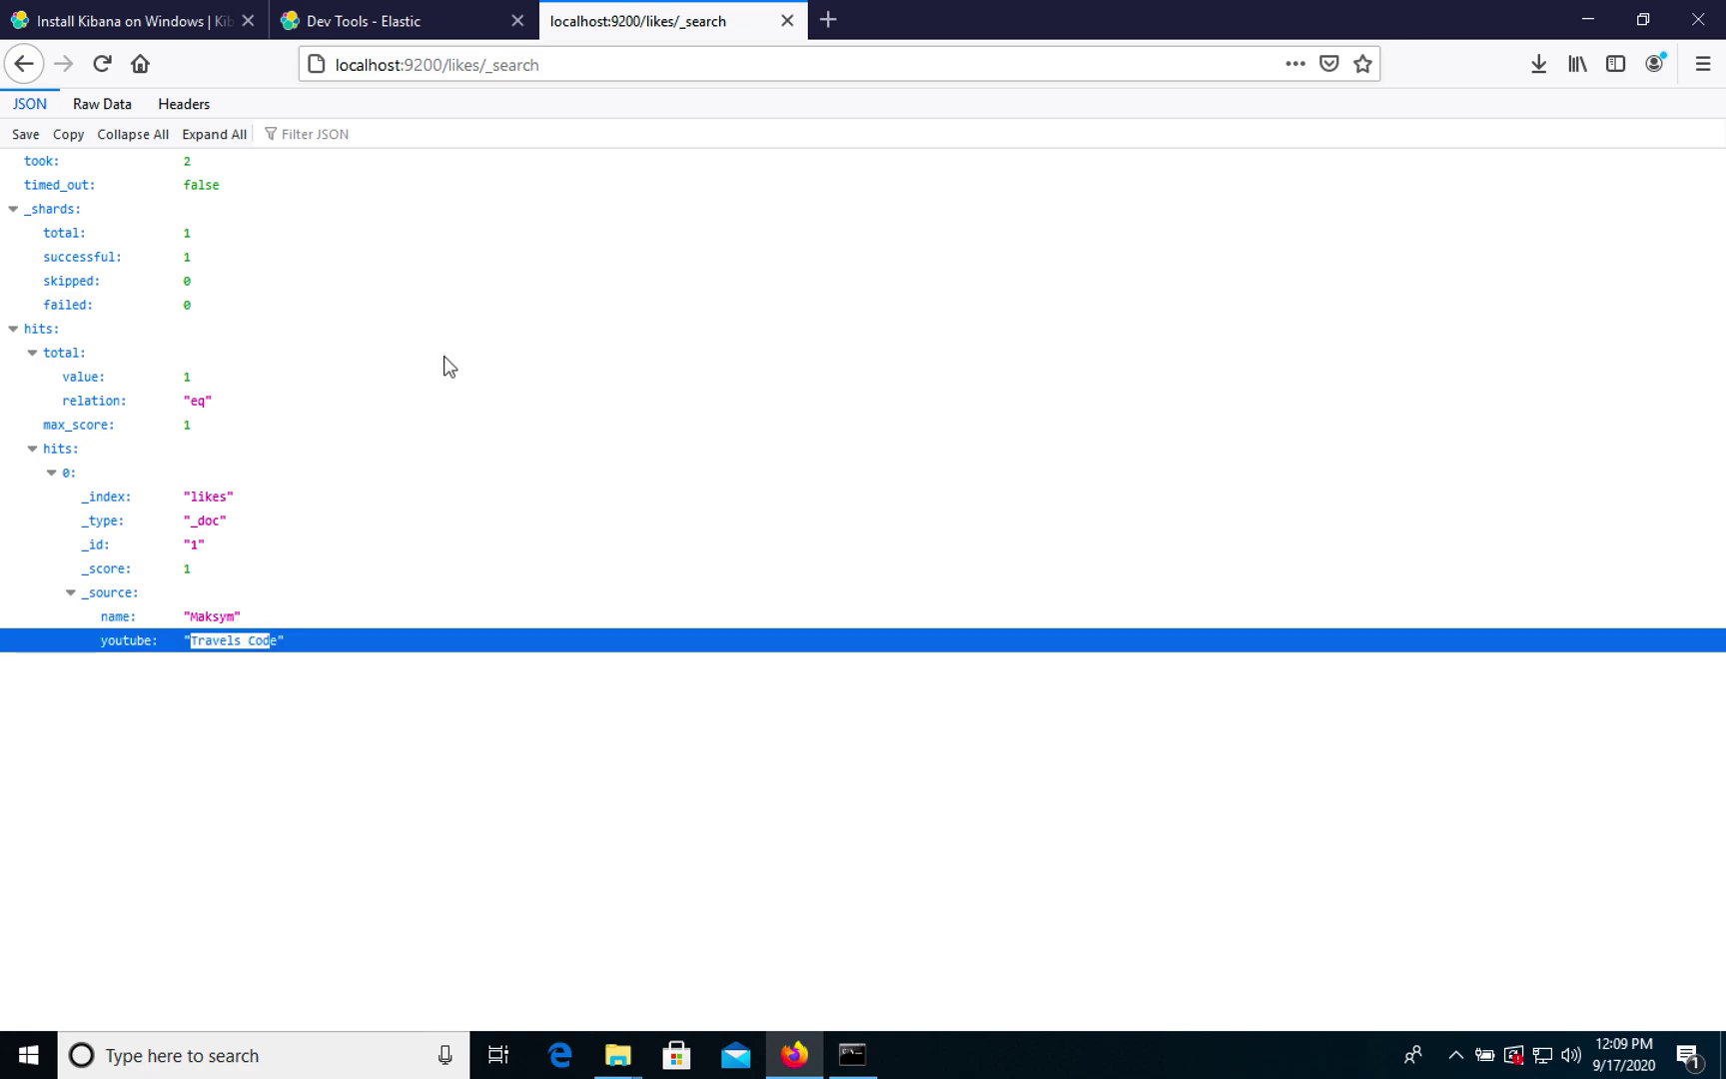
Switch back to the Dev Tools - Elastic tab and open Kibana's navigation menu.
click(377, 22)
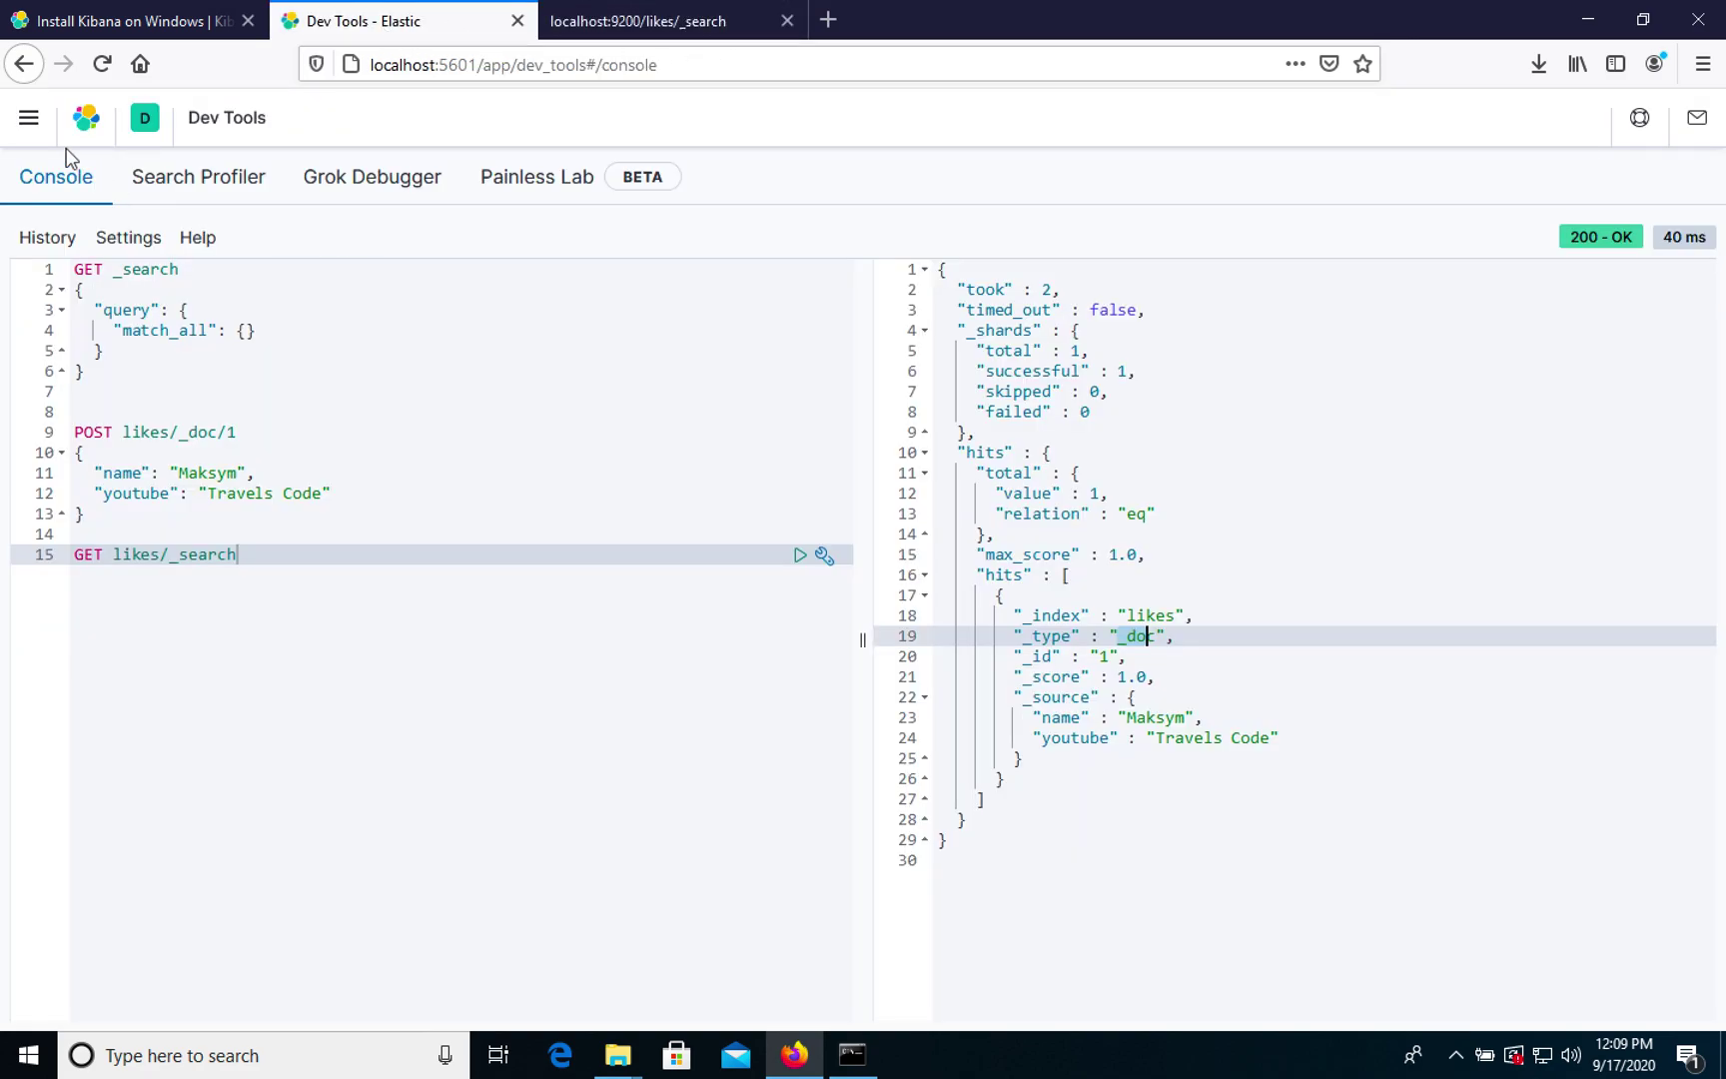
click(26, 124)
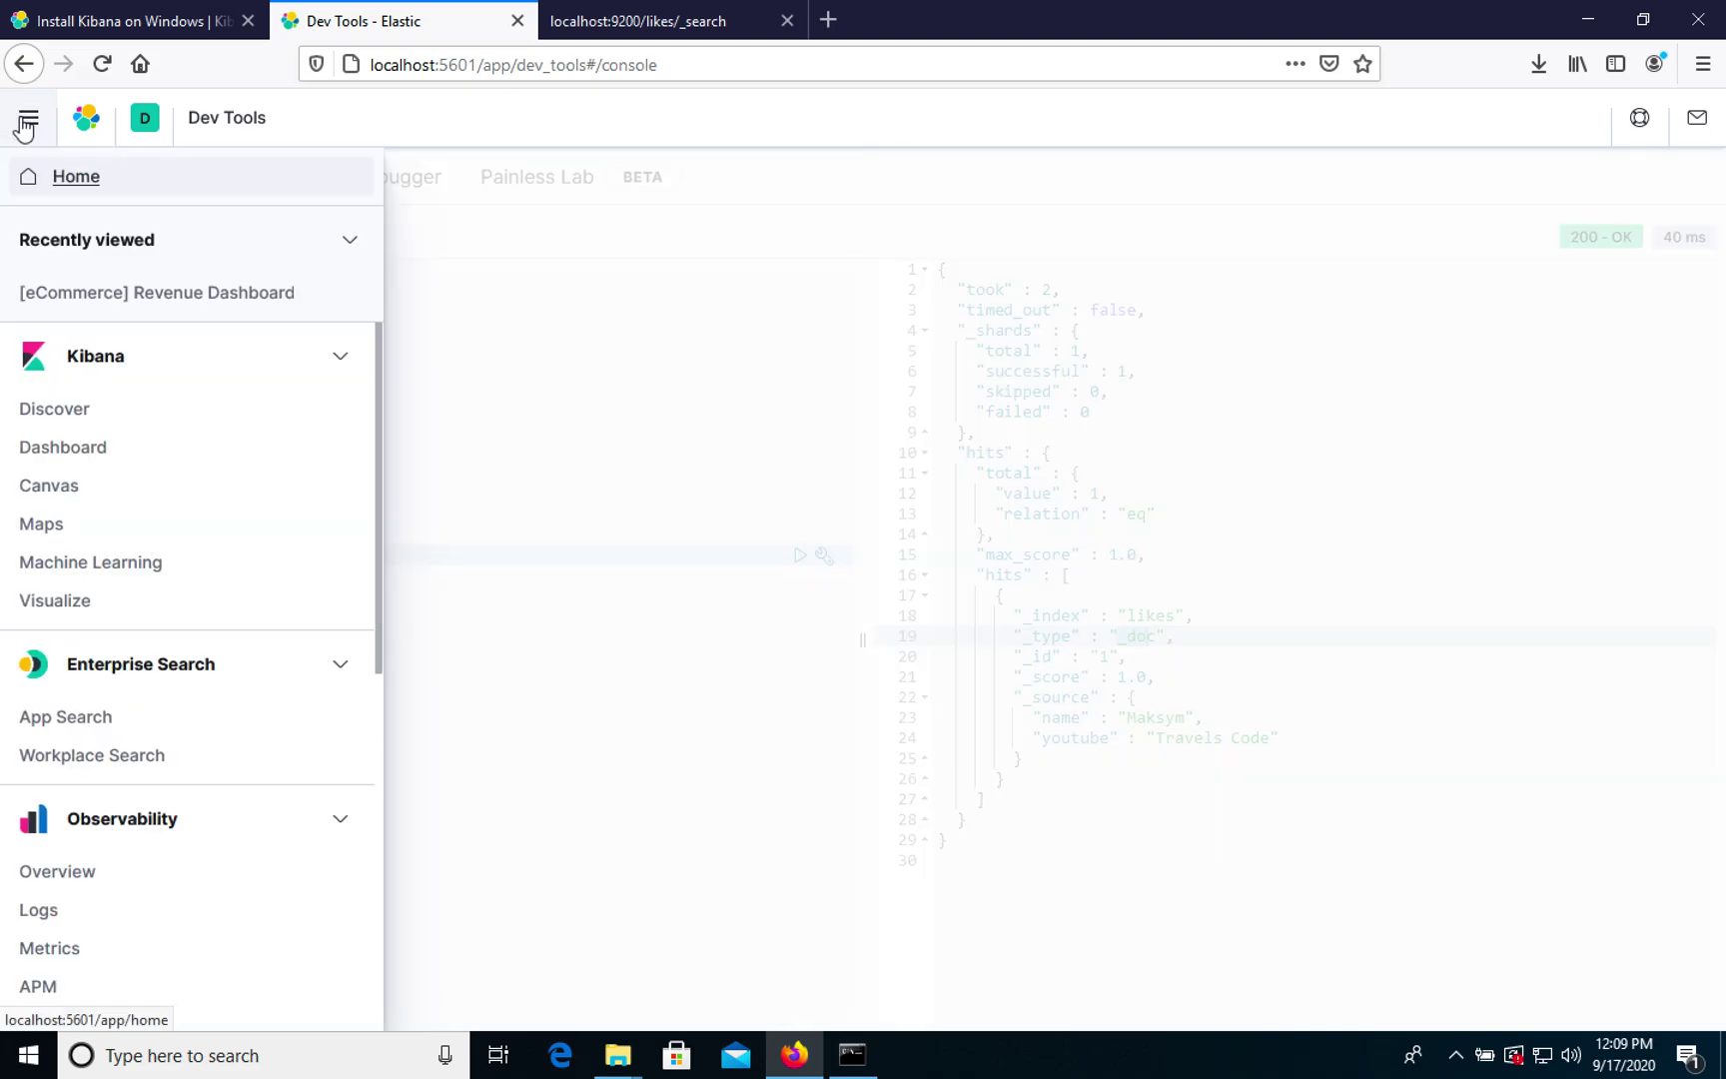